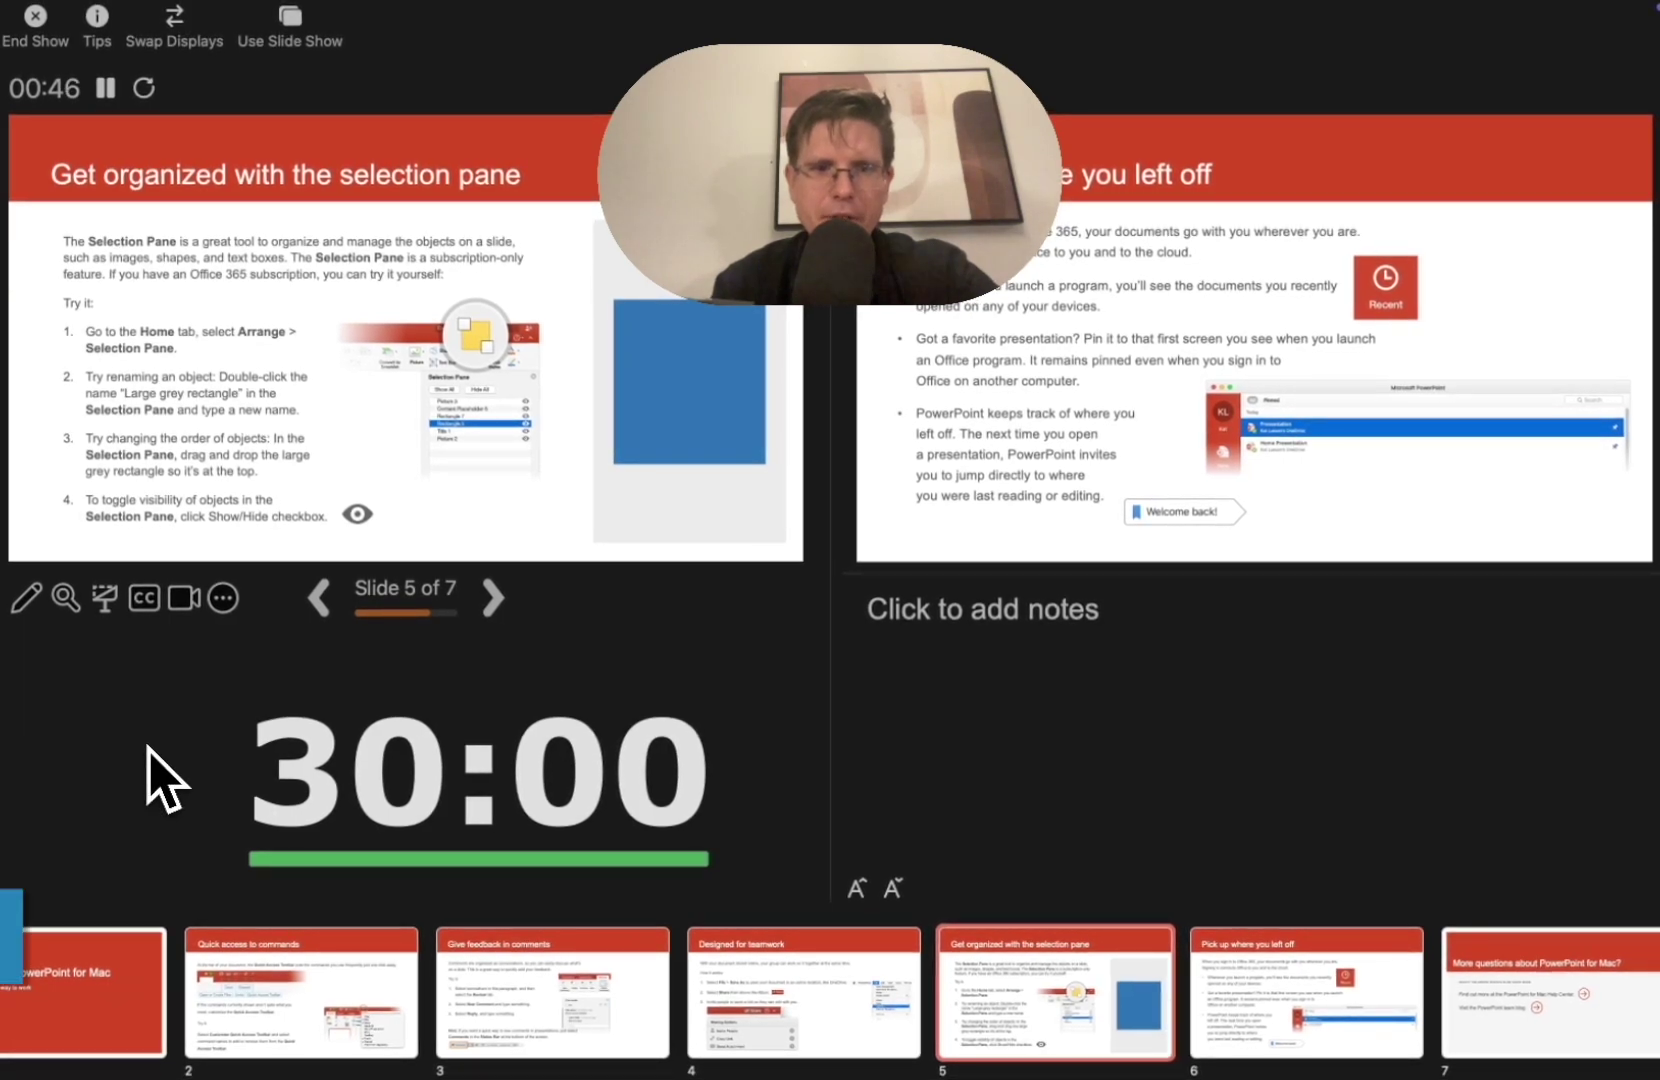
Start the 30-minute countdown on the timer overlay during the slide show.
{"action": "mouse_move", "coordinate": [243, 750]}
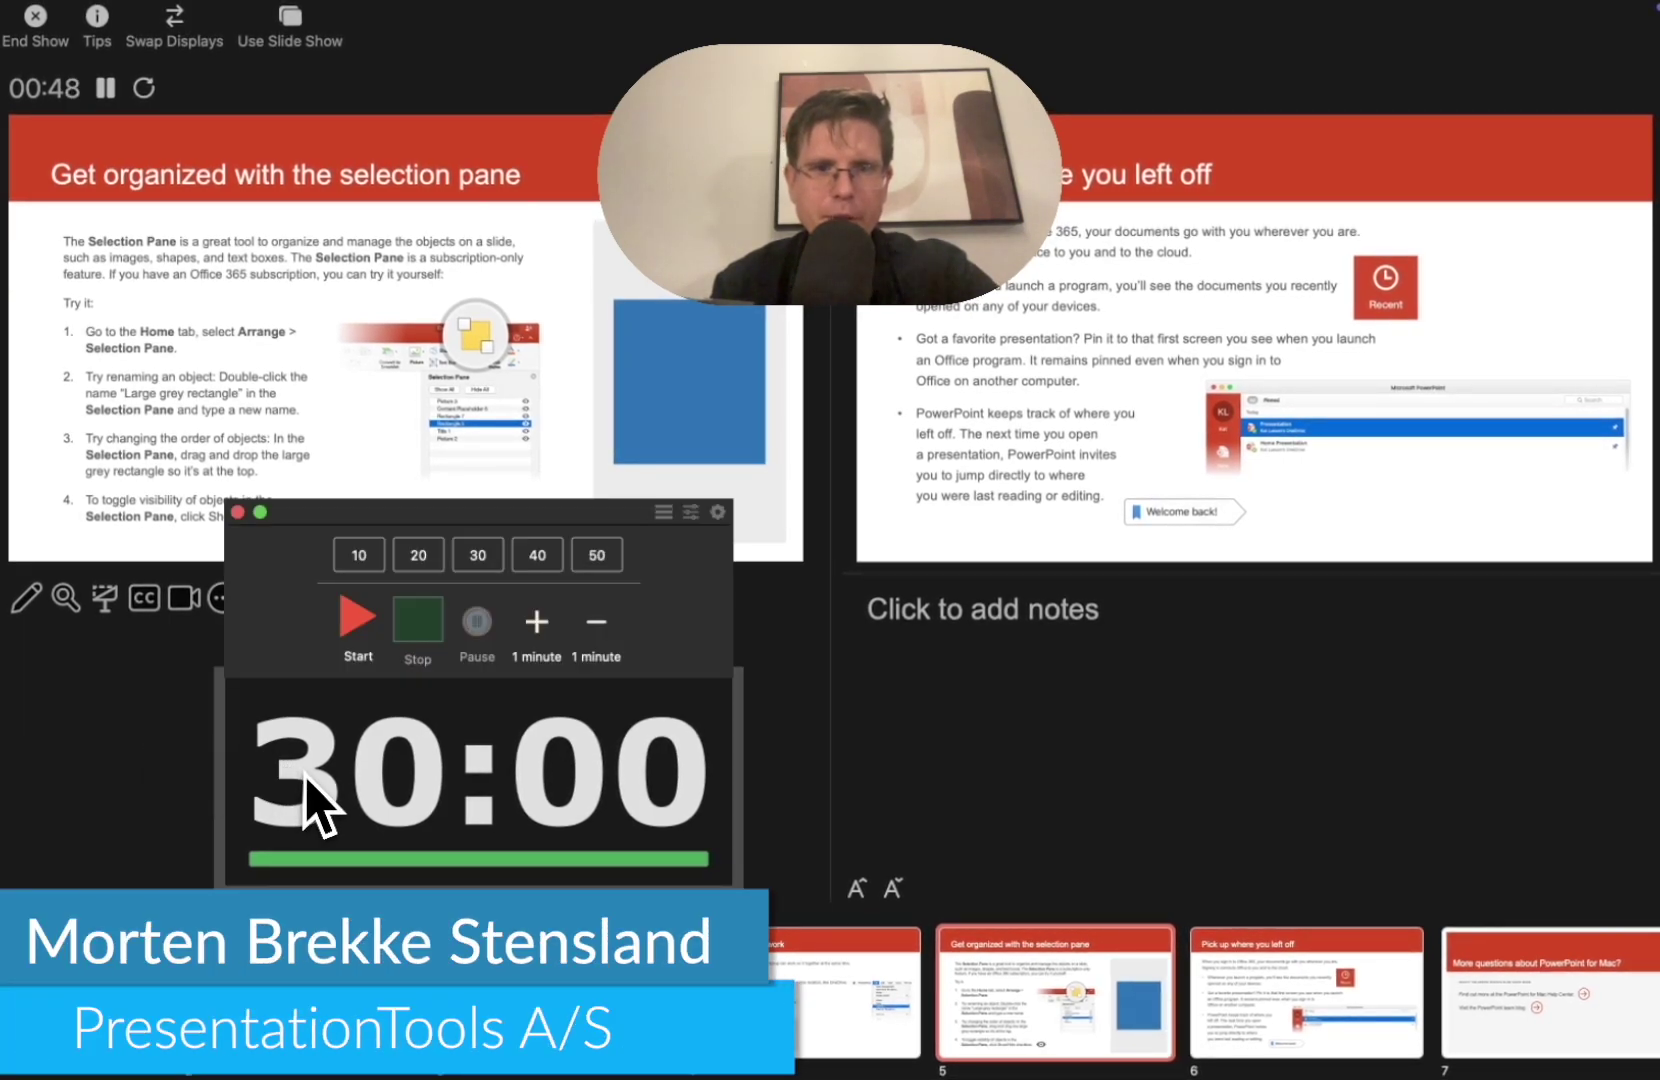
{"action": "left_click", "coordinate": [360, 620]}
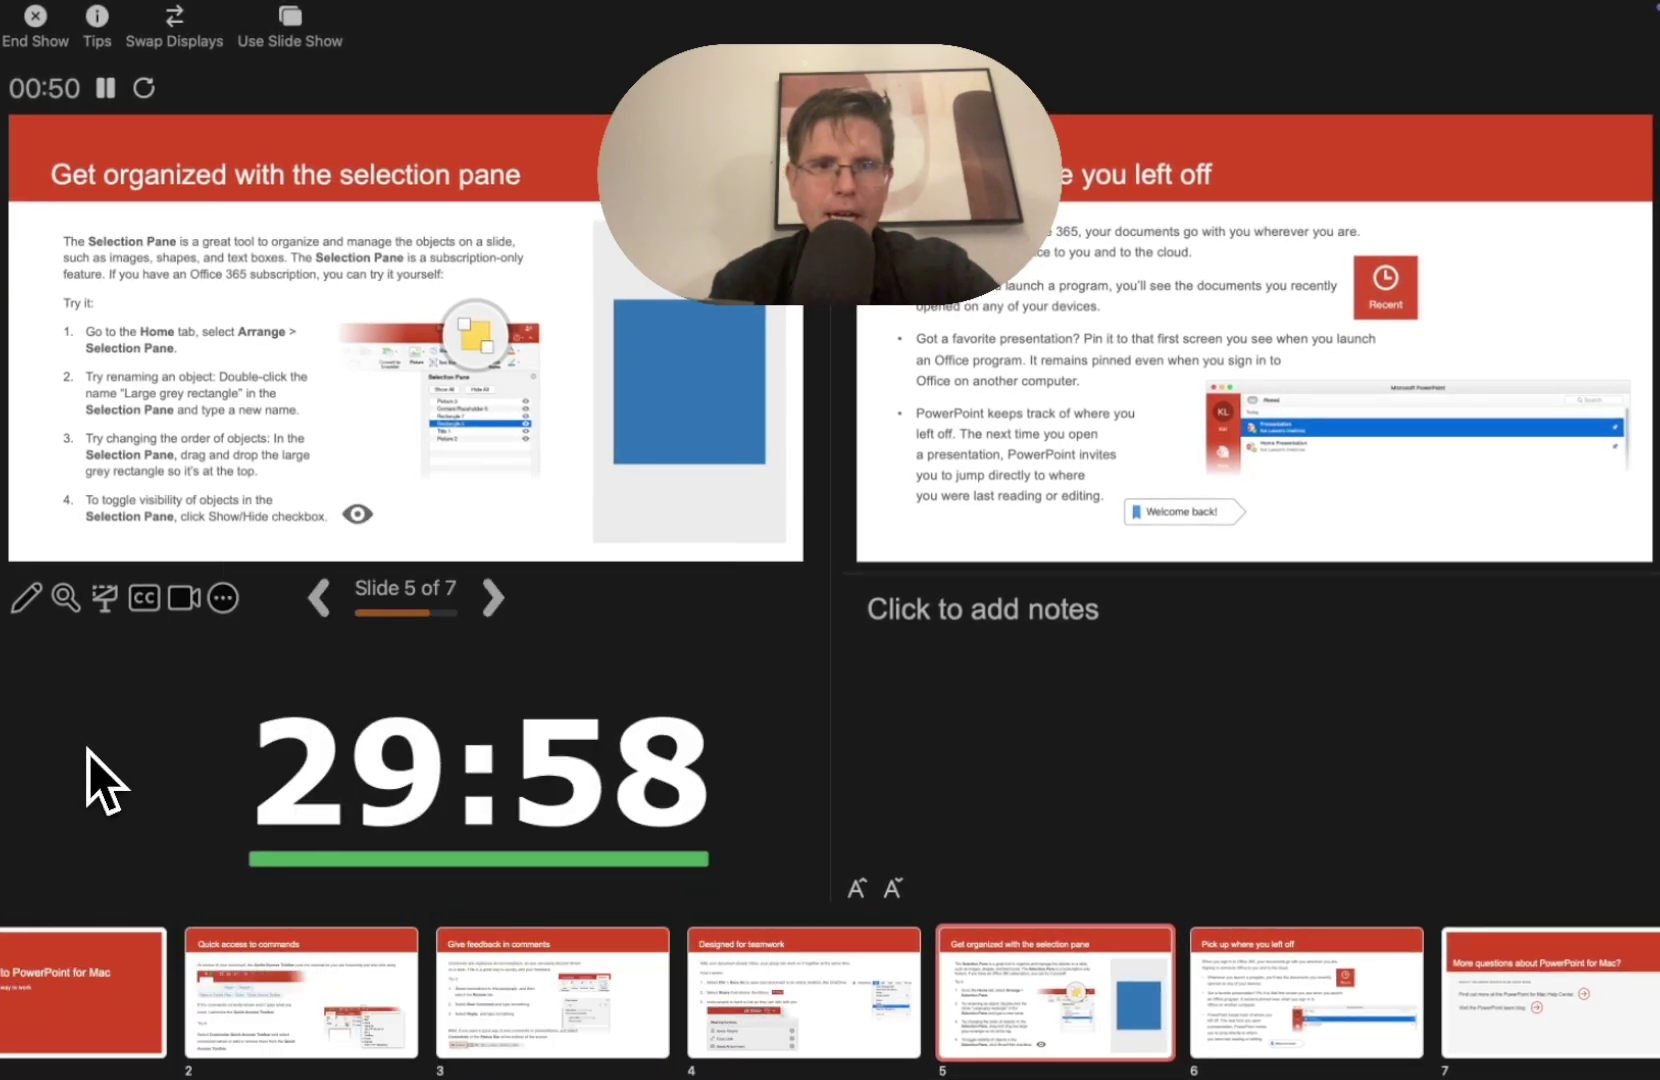
{"action": "mouse_move", "coordinate": [431, 725]}
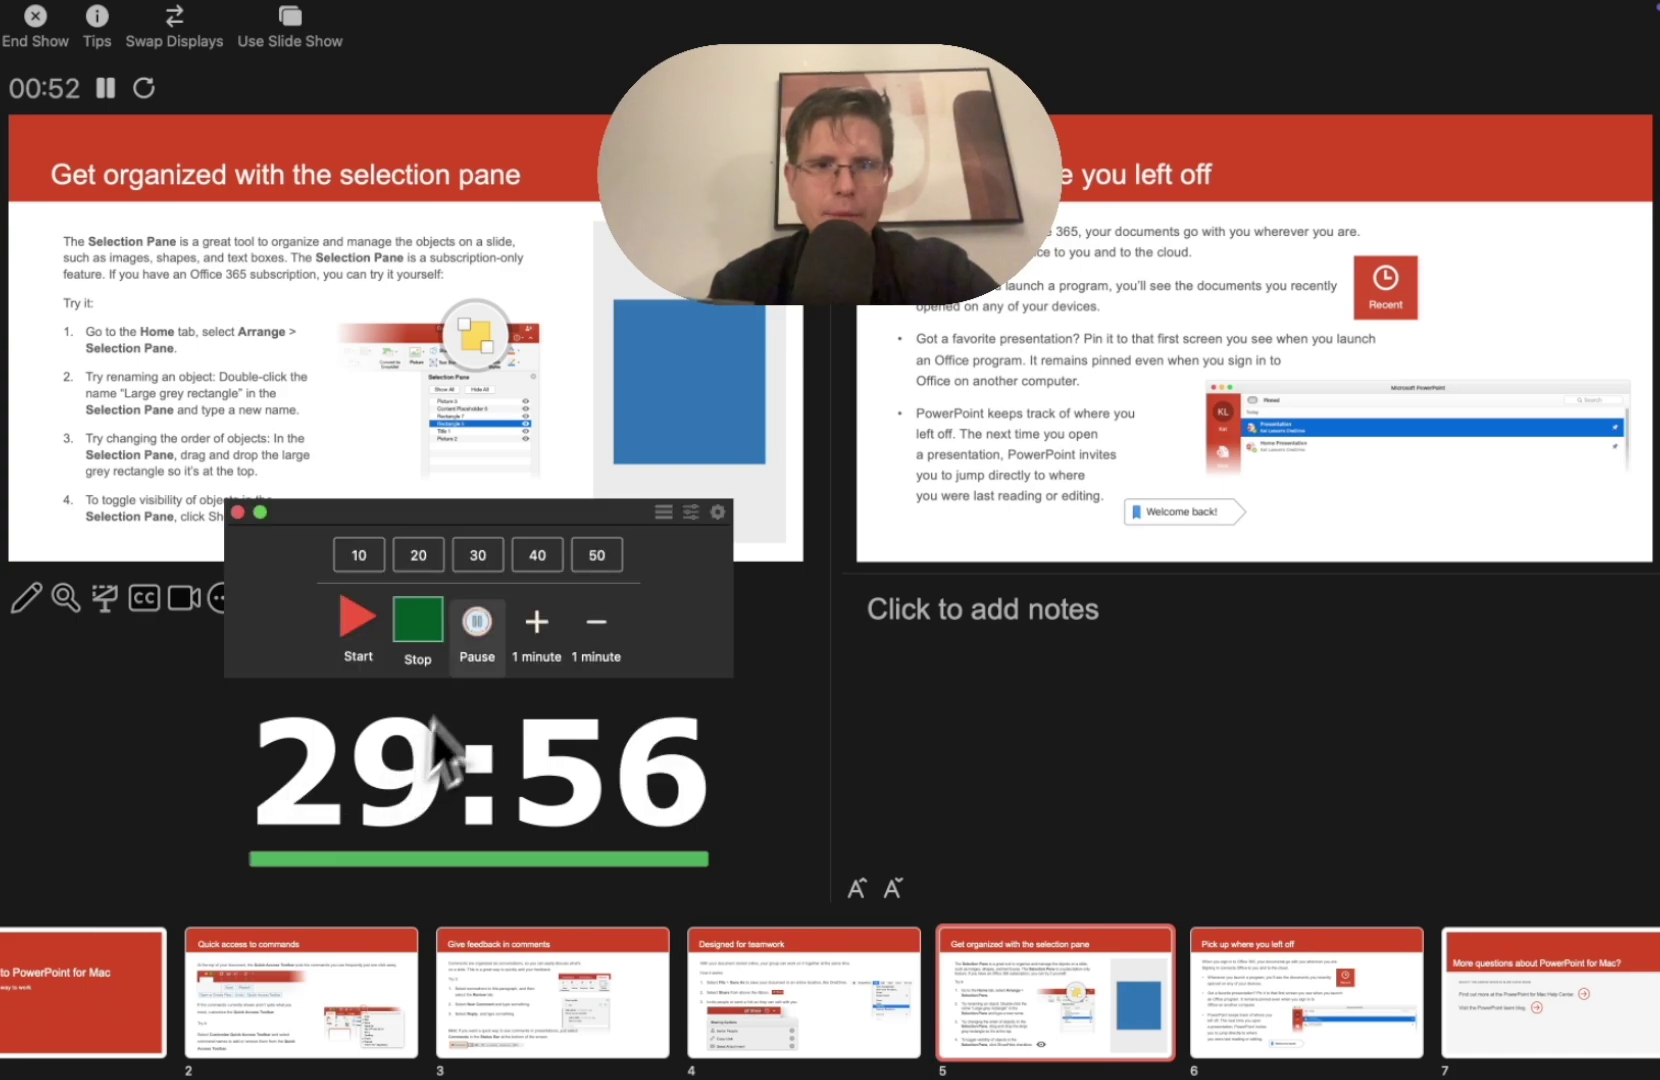
Advance the slide show to slide 7, return to slide 6 and end the show.
{"action": "key", "text": "Right"}
{"action": "key", "text": "Right"}
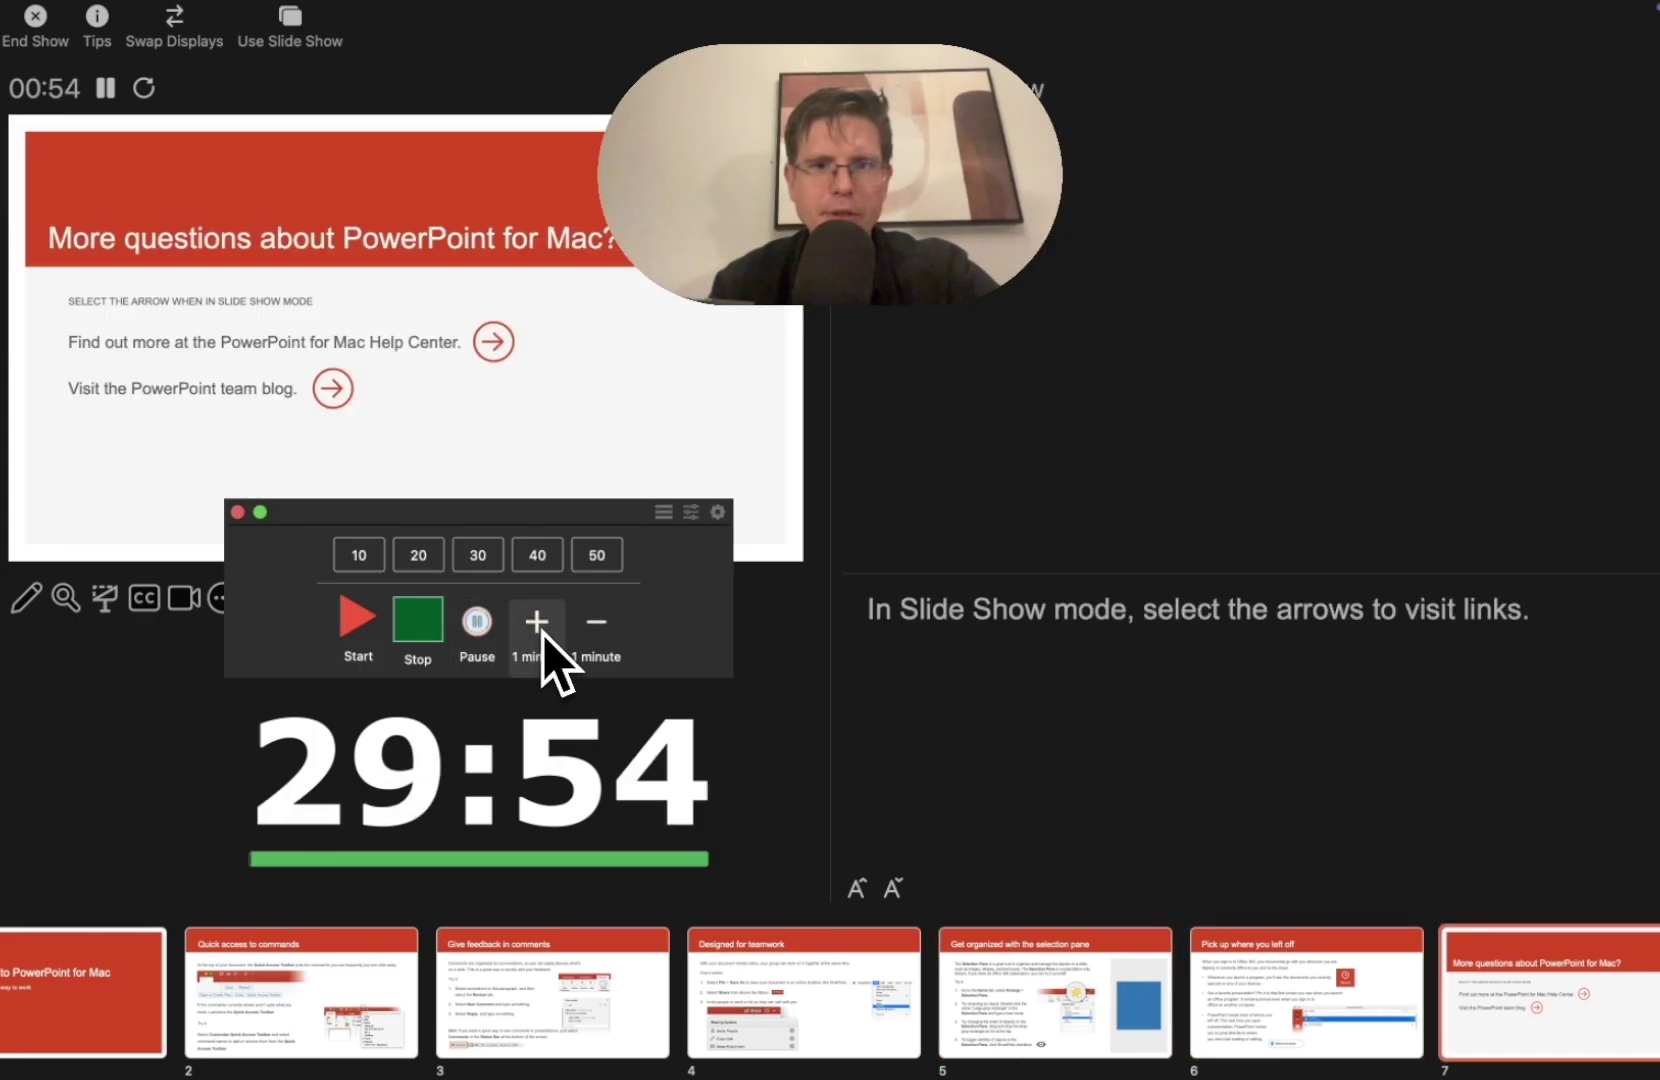
{"action": "key", "text": "Right"}
{"action": "key", "text": "Left"}
{"action": "key", "text": "Left"}
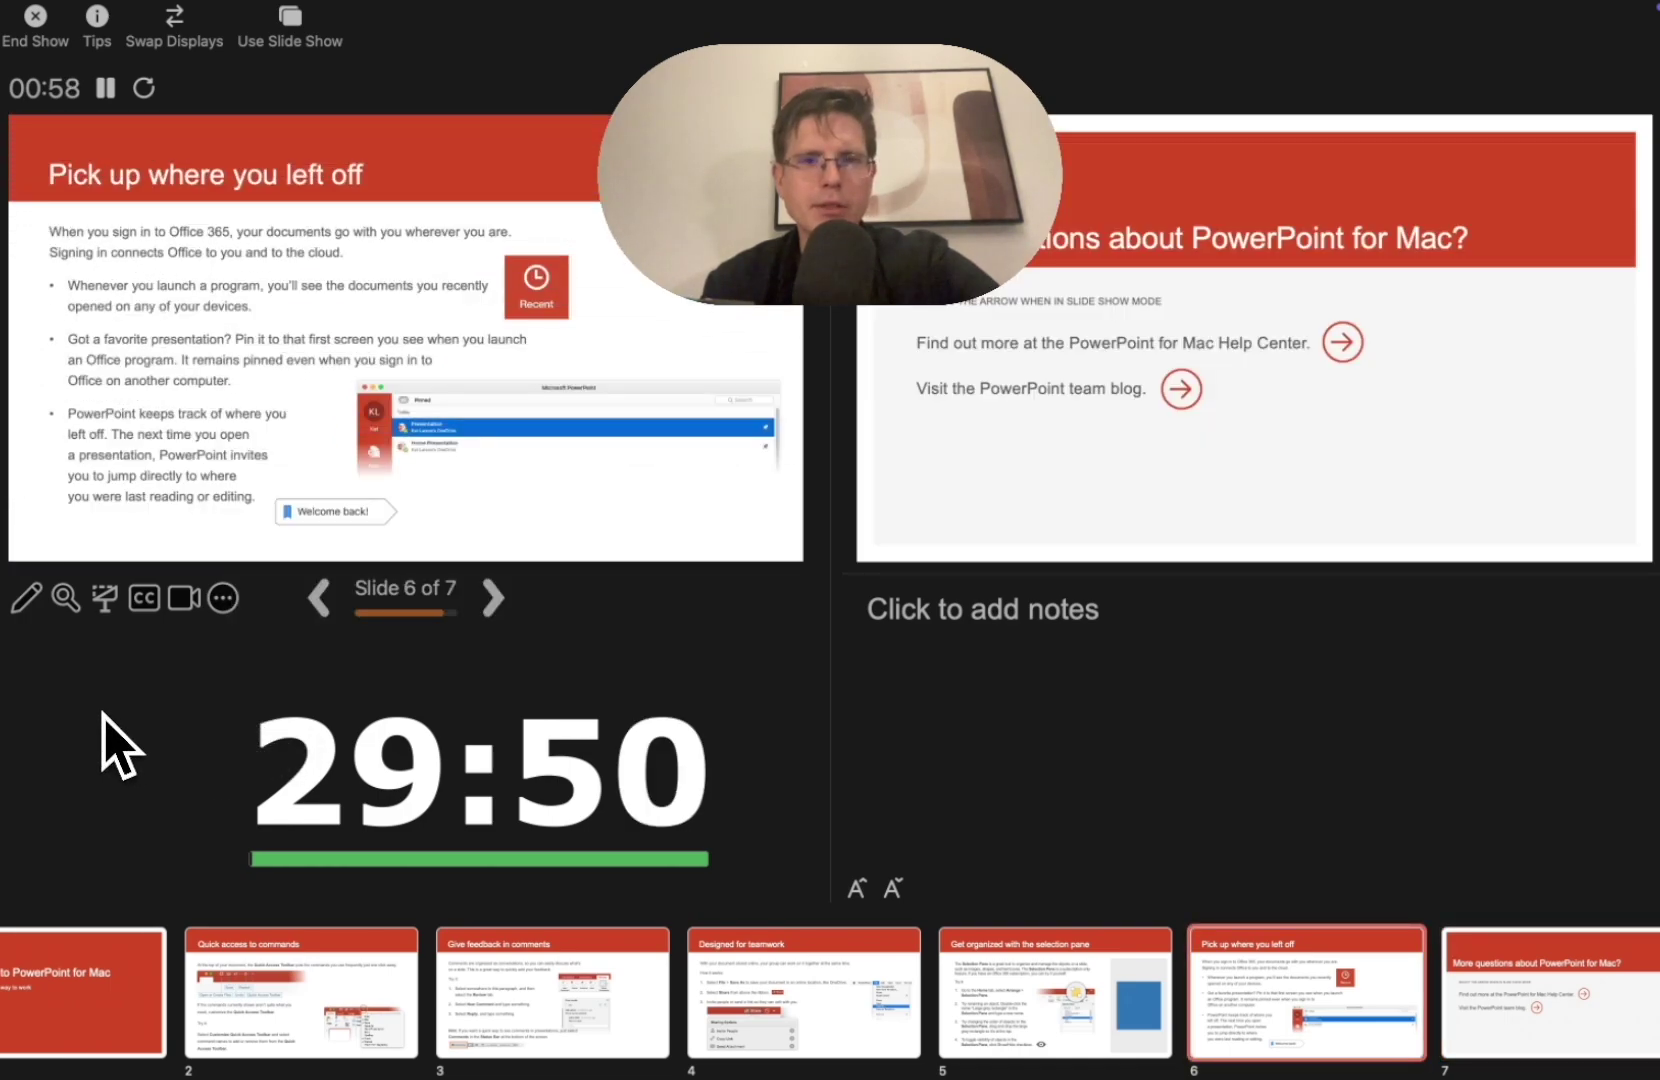
{"action": "key", "text": "Escape"}
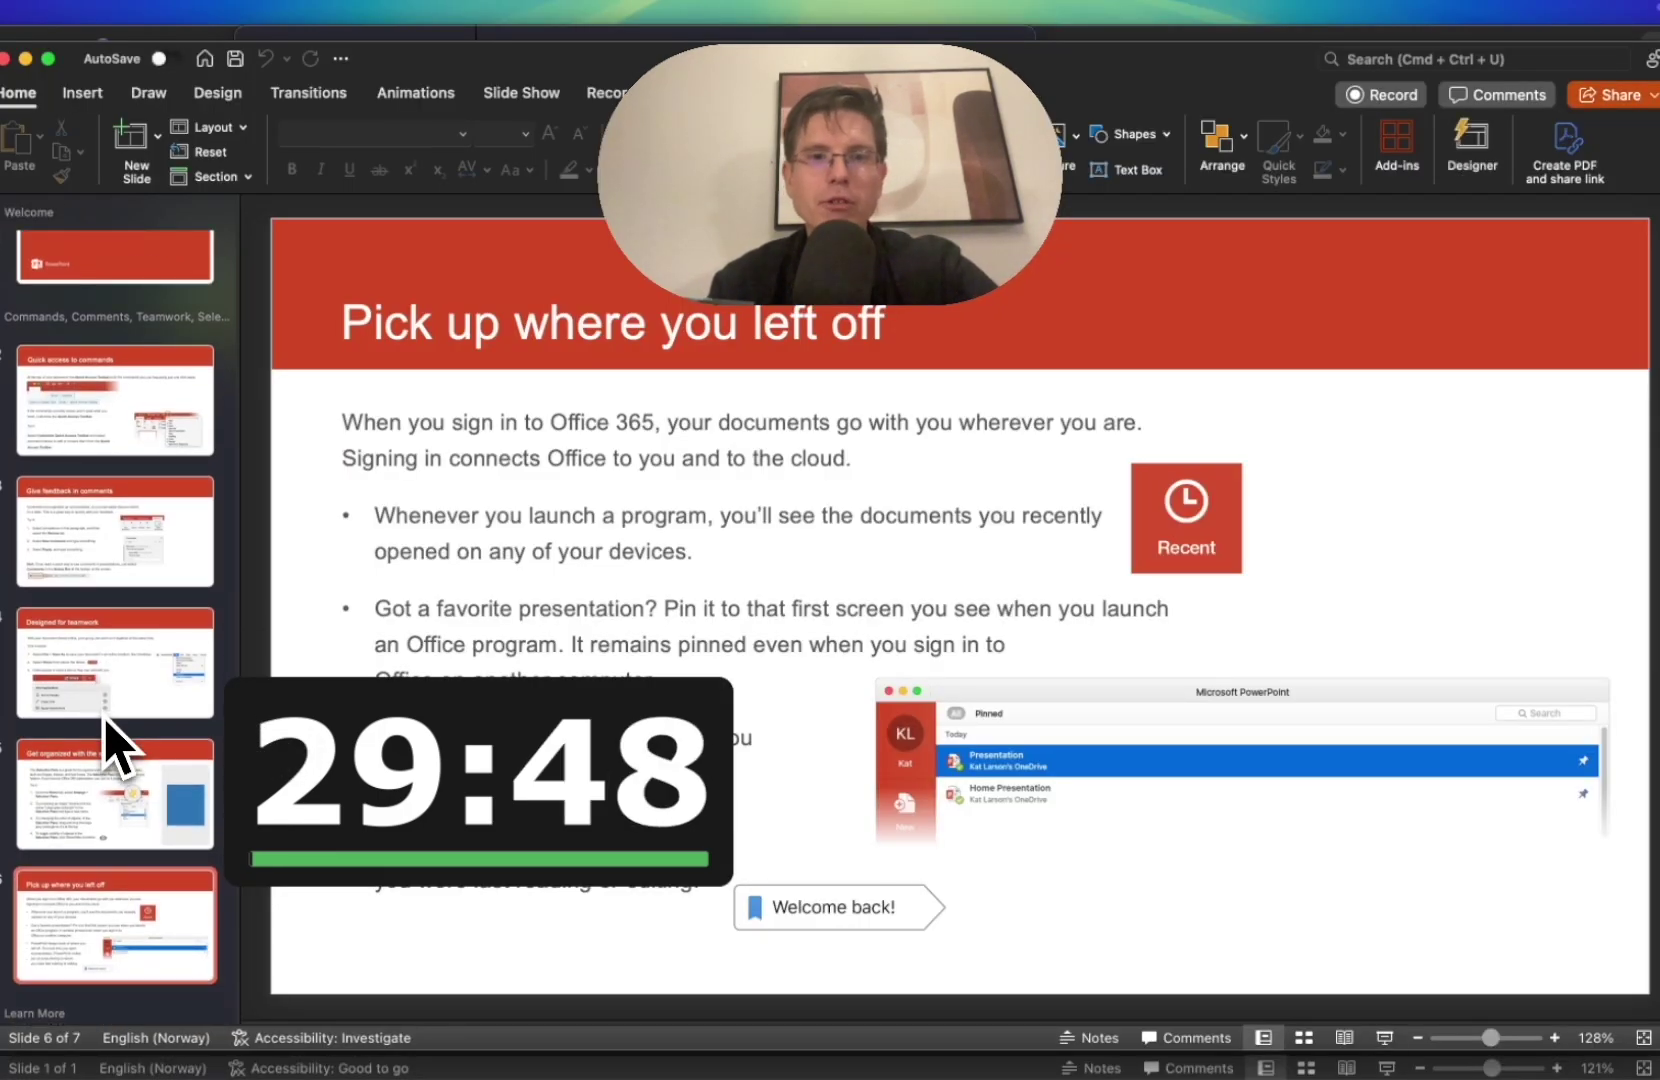
Start the slide show again from slide 6 and end it with the countdown still running.
{"action": "mouse_move", "coordinate": [374, 728]}
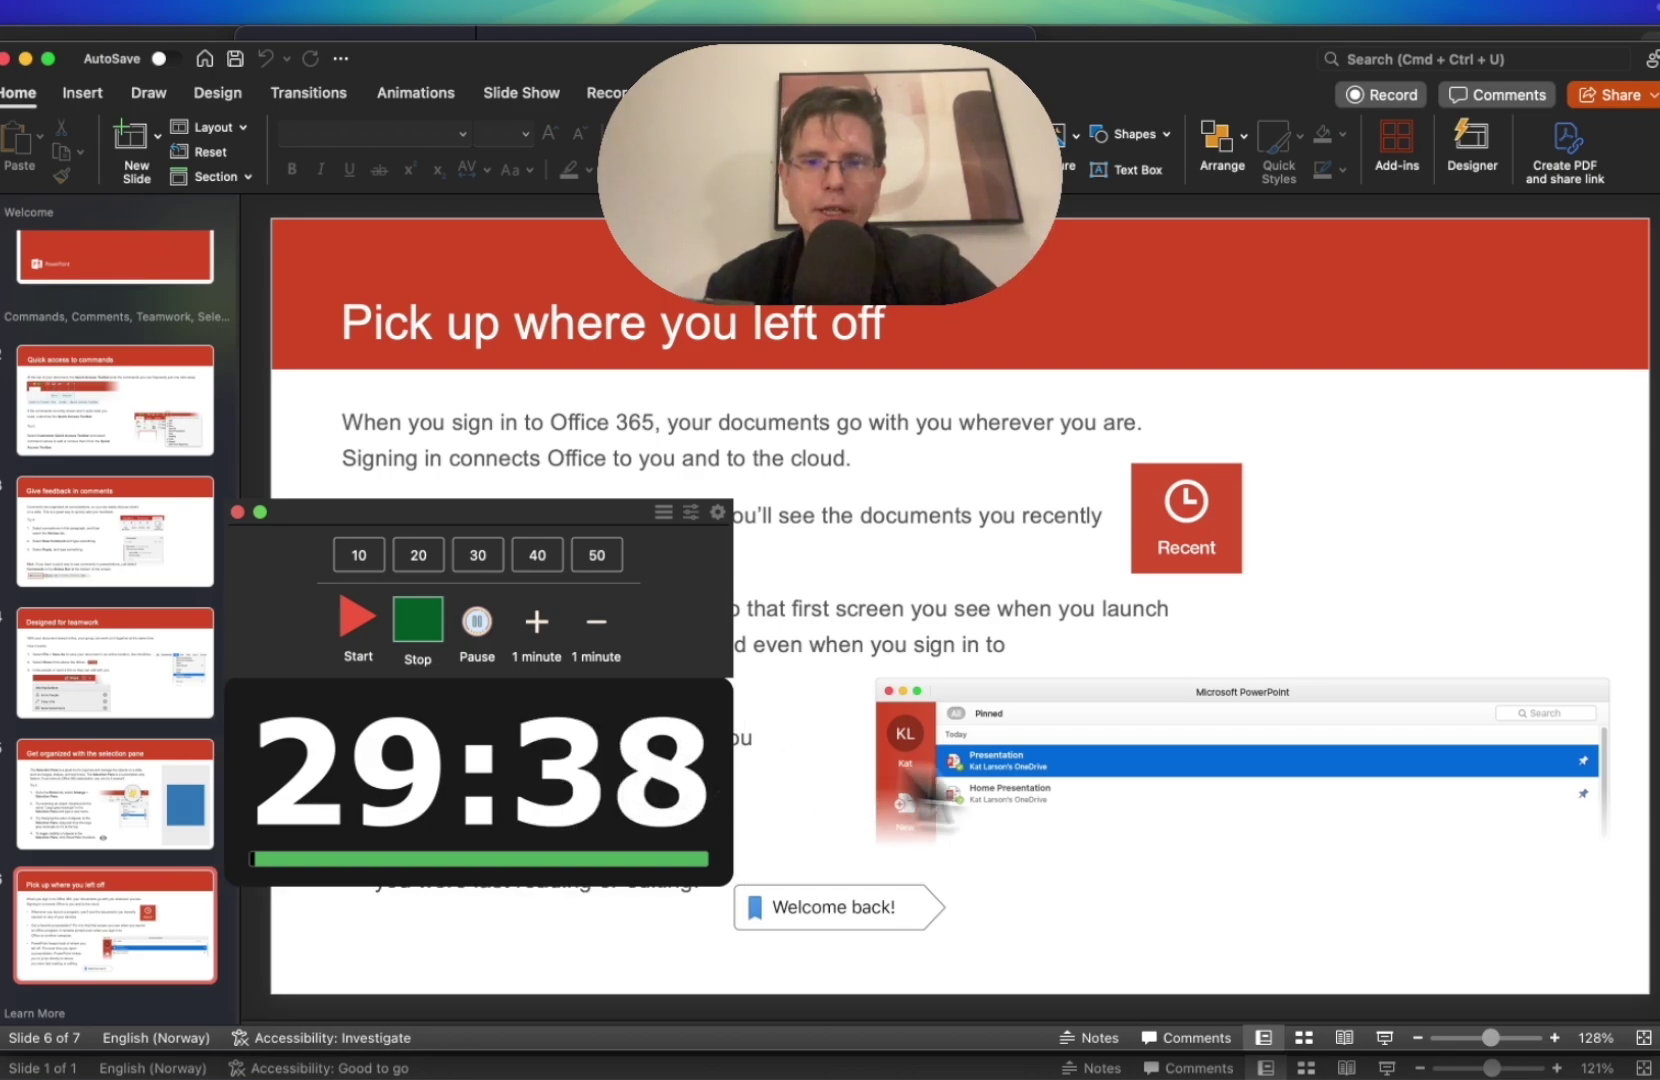
{"action": "left_click", "coordinate": [1392, 1050]}
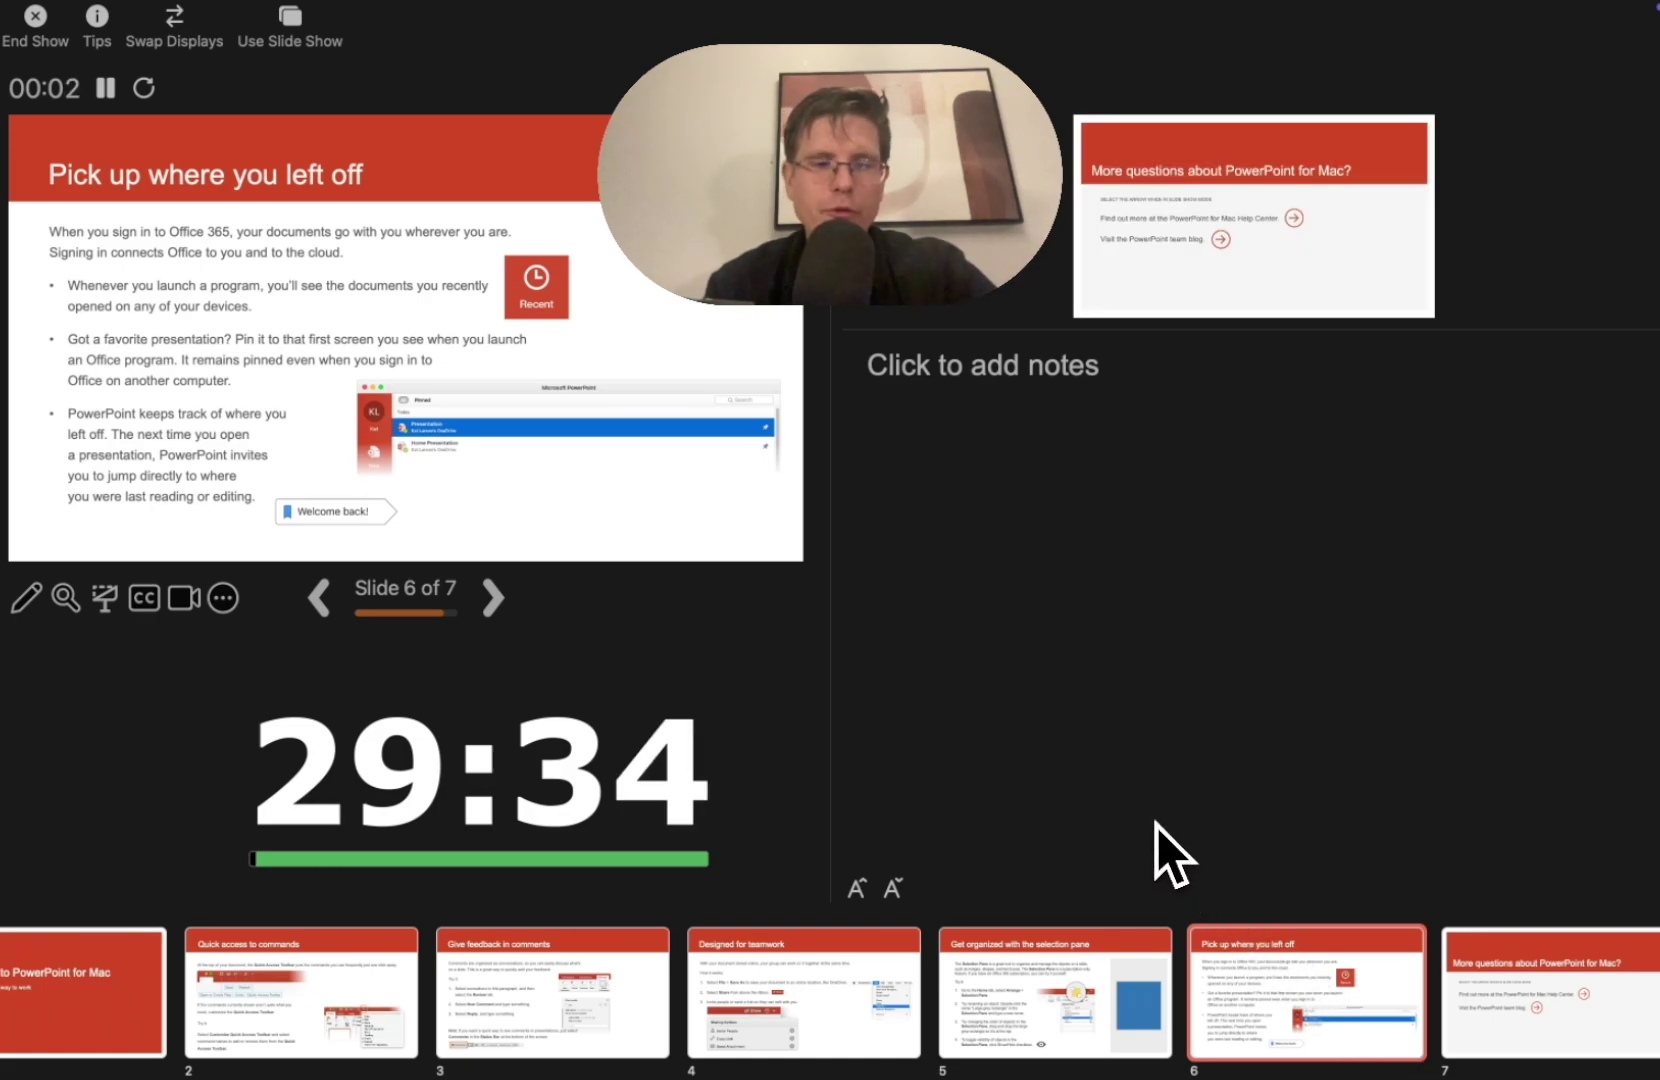
{"action": "key", "text": "Escape"}
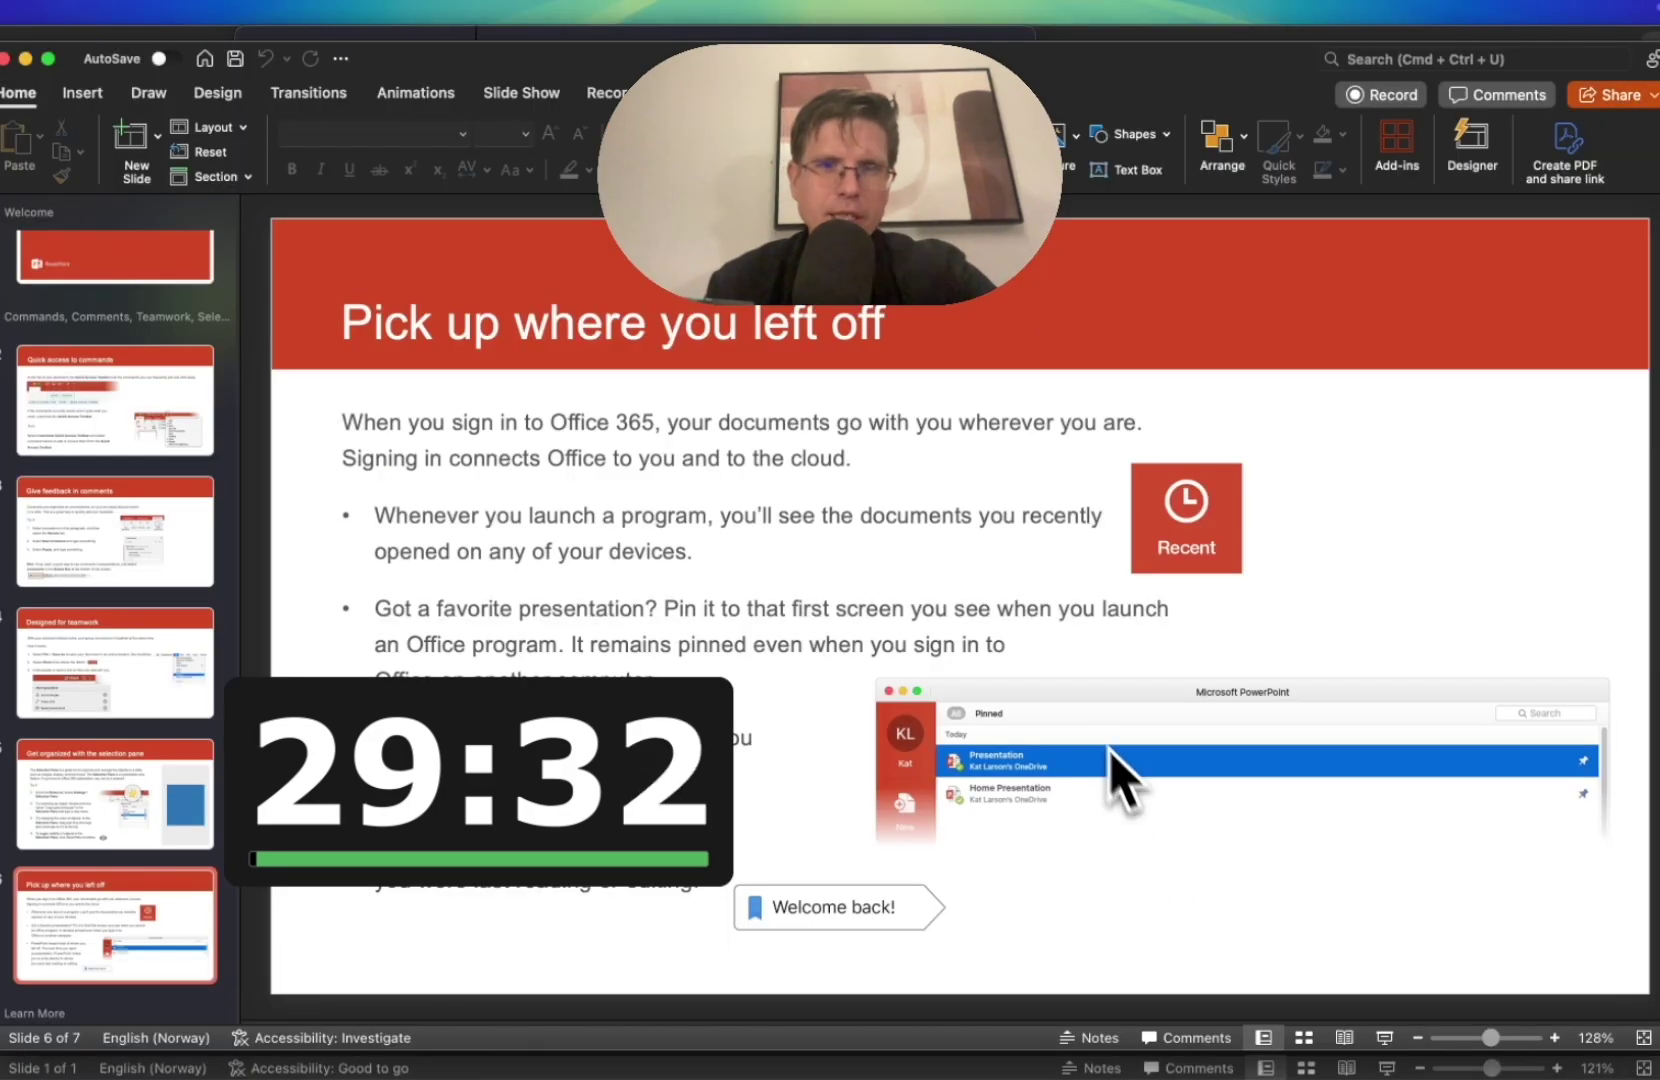
{"action": "mouse_move", "coordinate": [685, 741]}
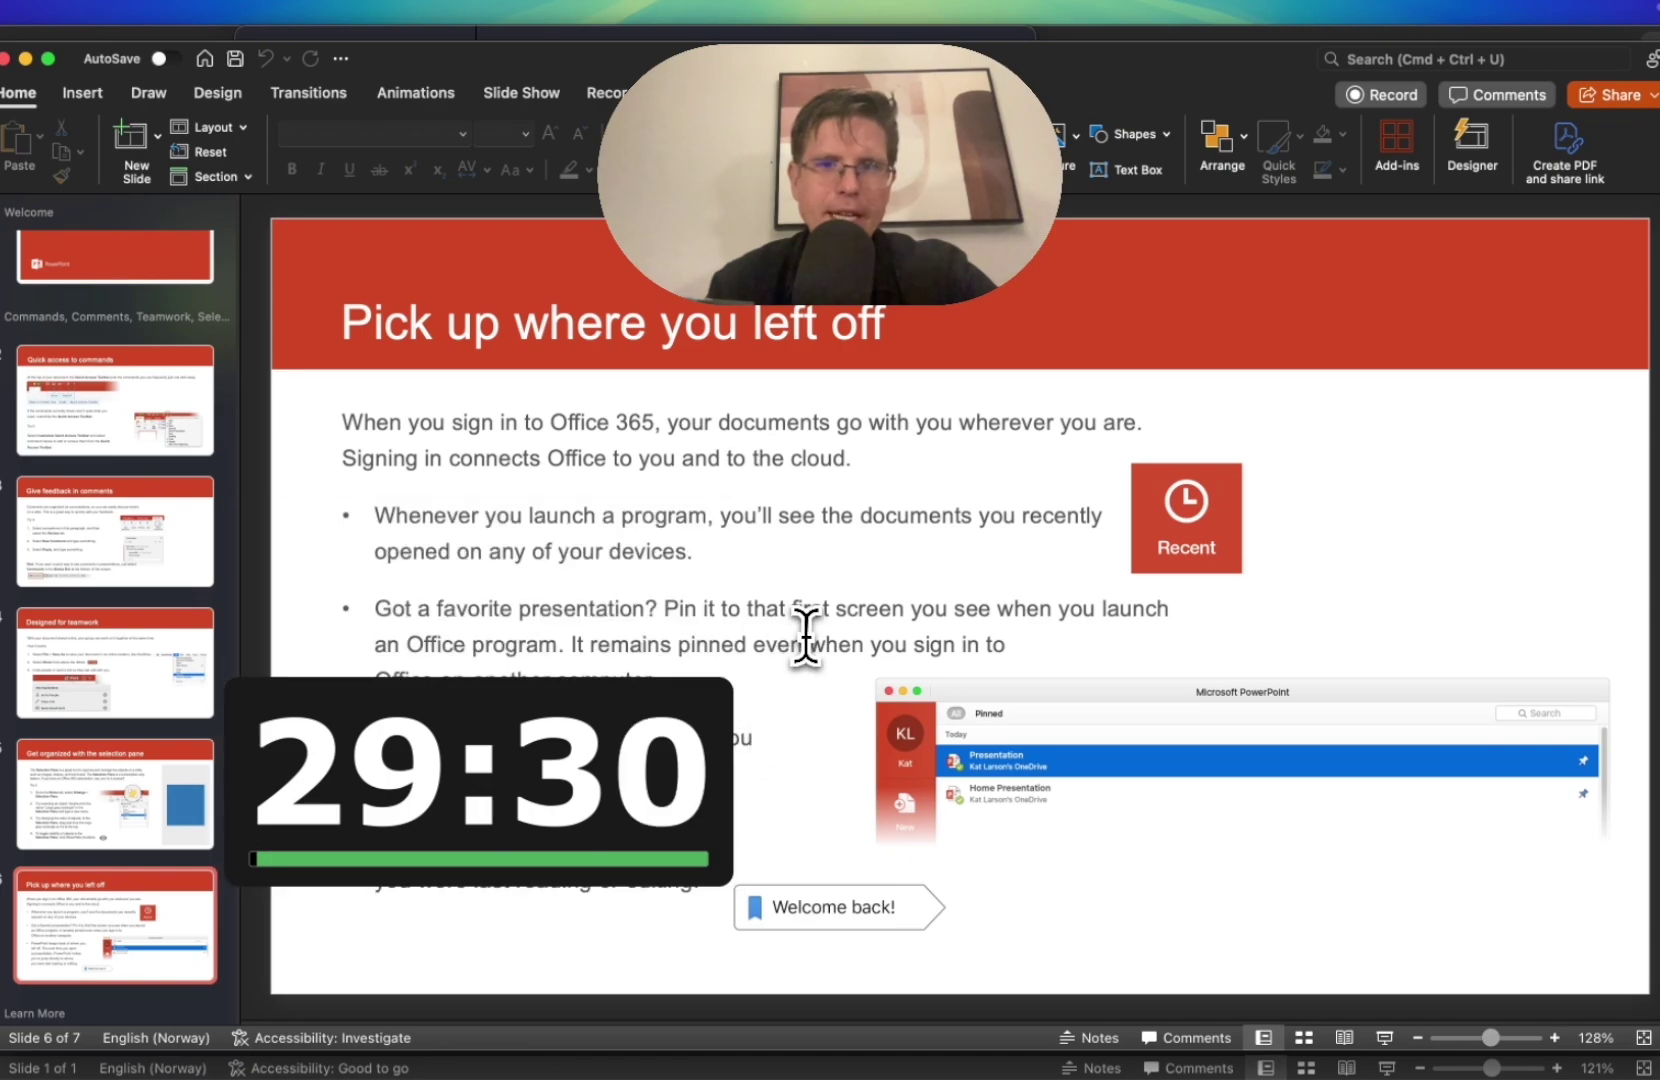
{"action": "left_click", "coordinate": [808, 644]}
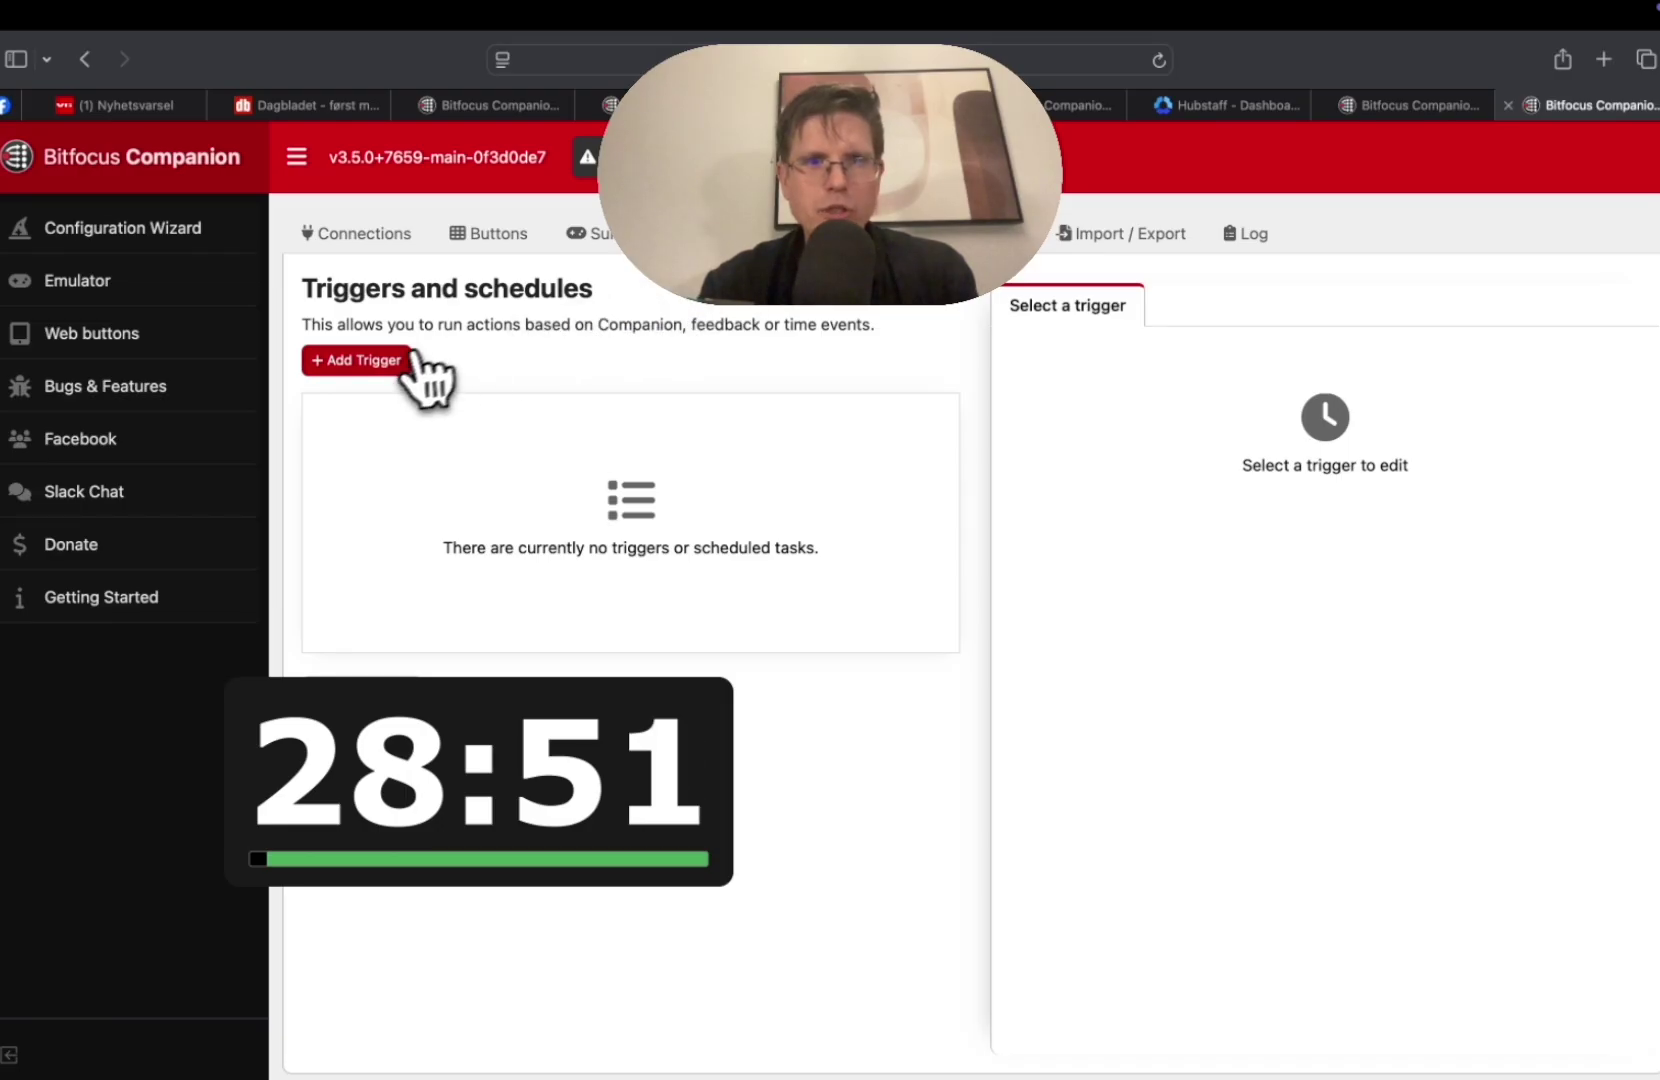
Add a new trigger in Bitfocus Companion and close the countdown timer overlay.
{"action": "left_click", "coordinate": [388, 363]}
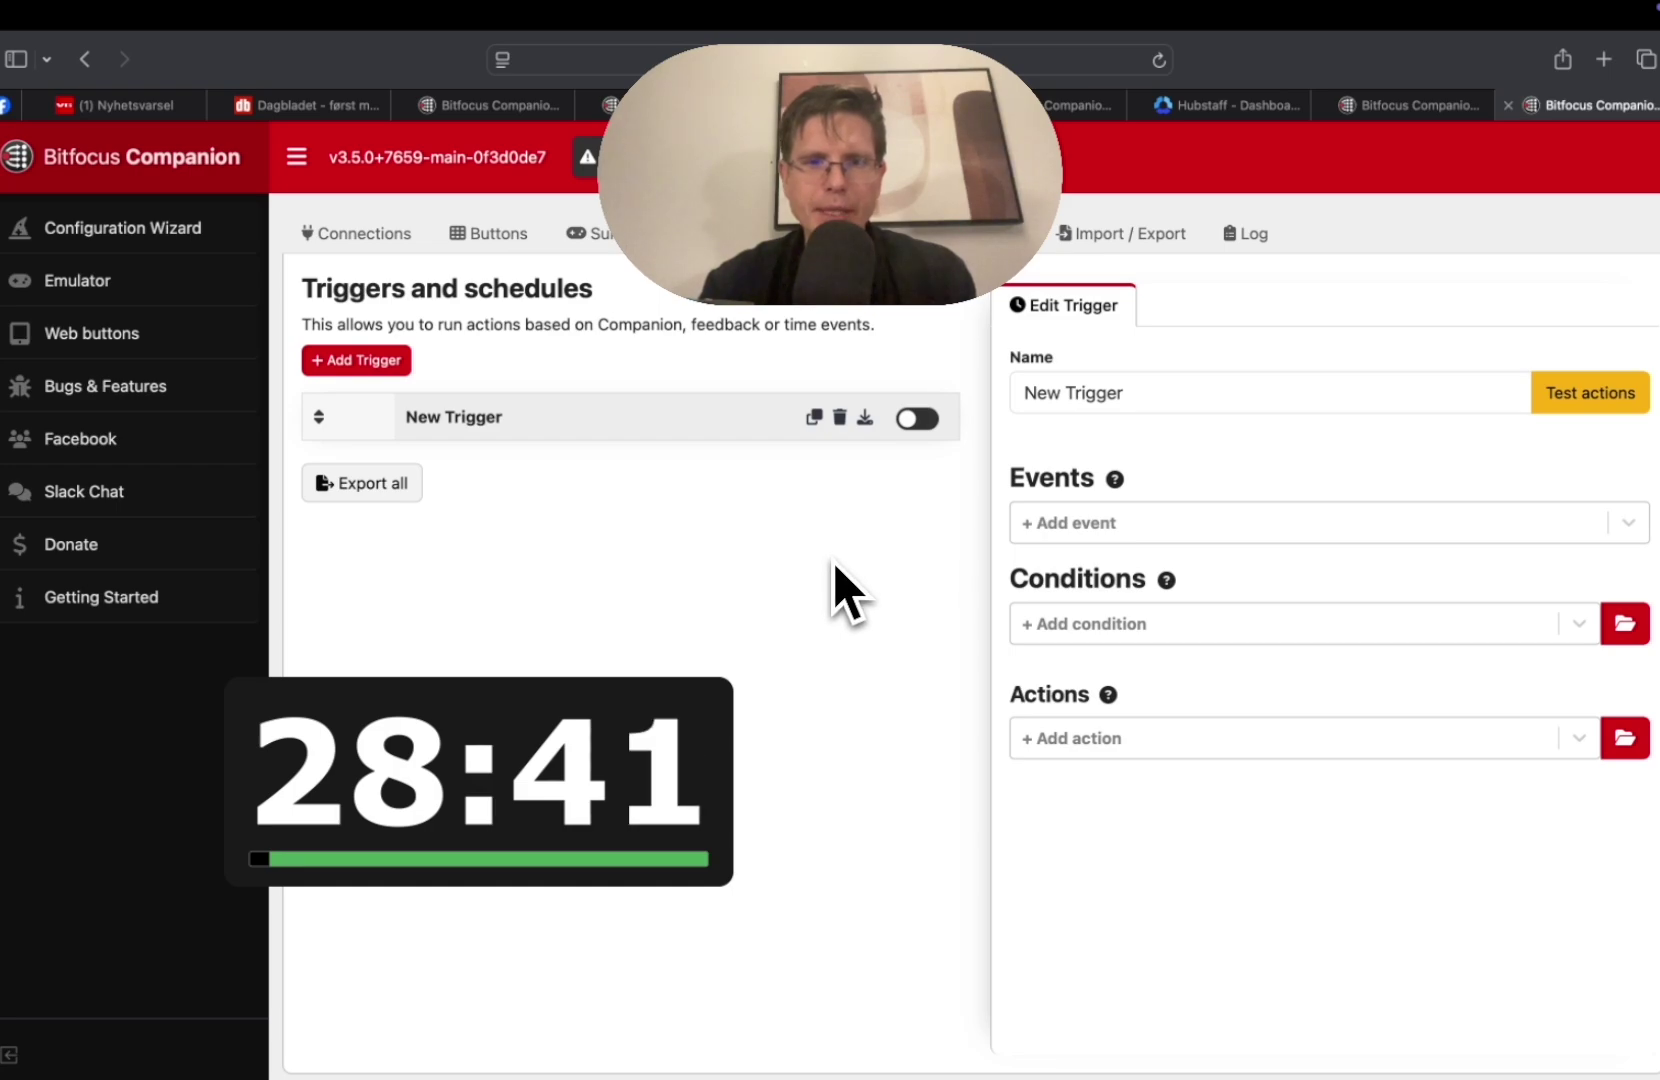
{"action": "mouse_move", "coordinate": [659, 705]}
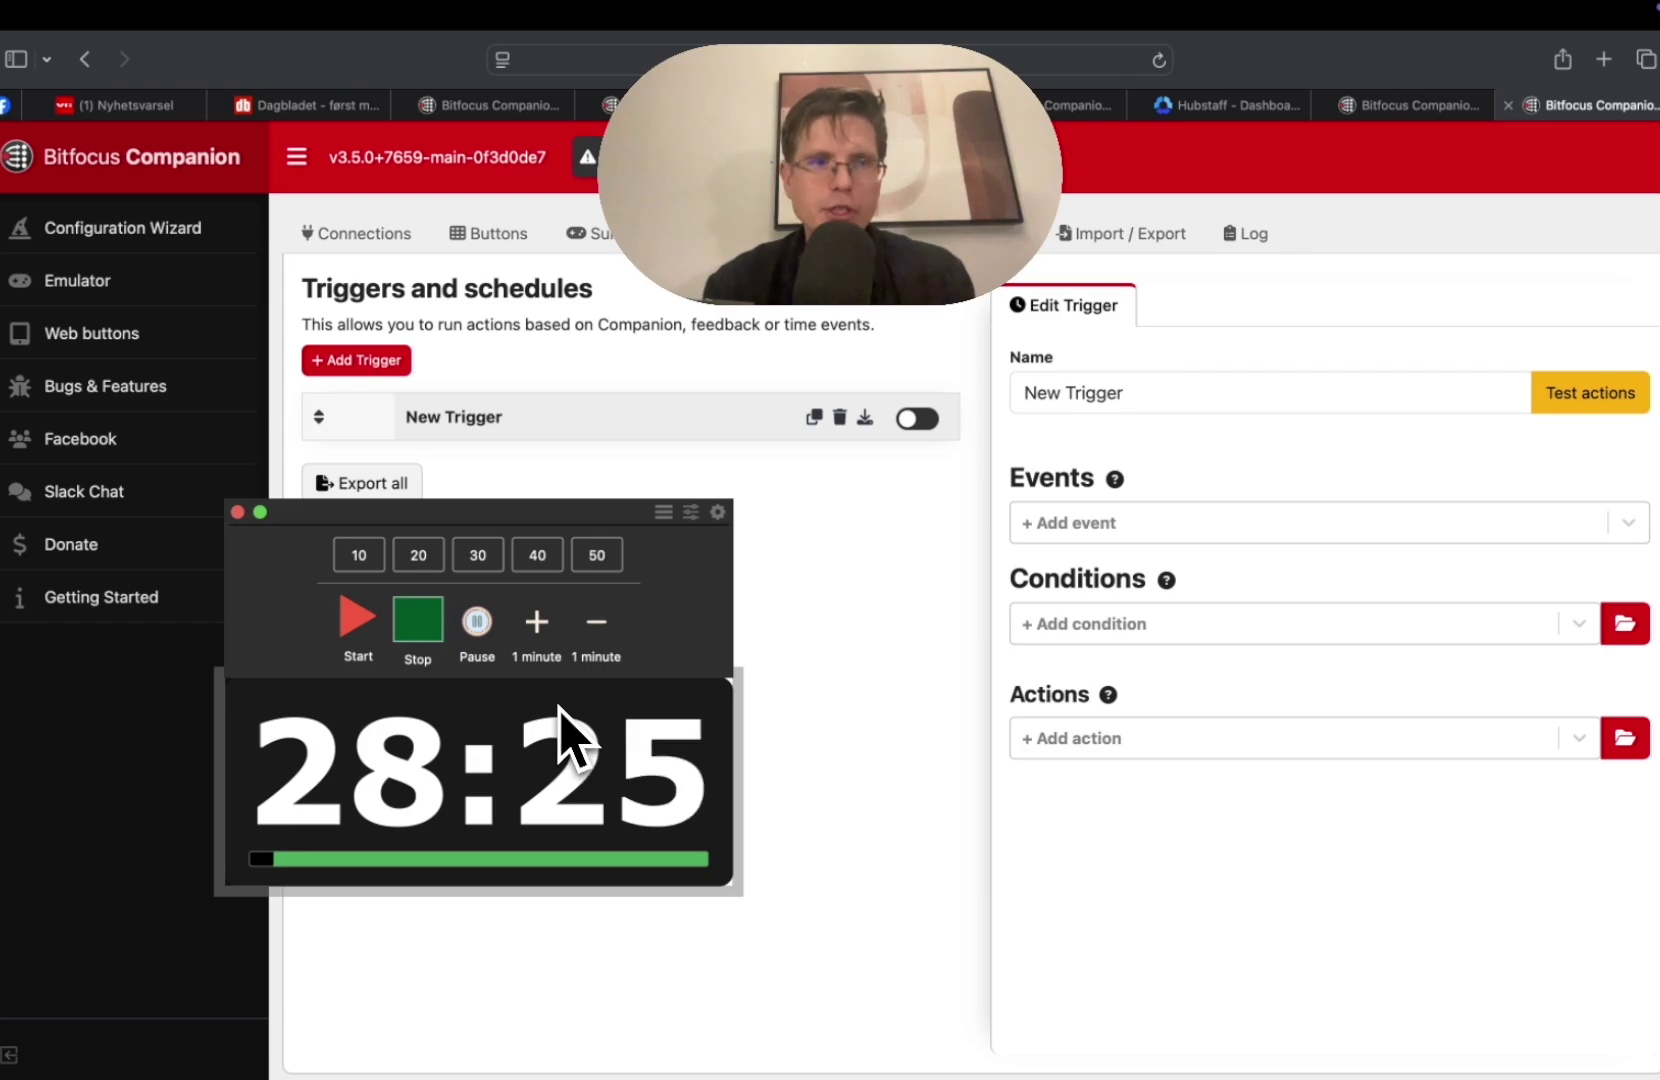
{"action": "left_click", "coordinate": [238, 514]}
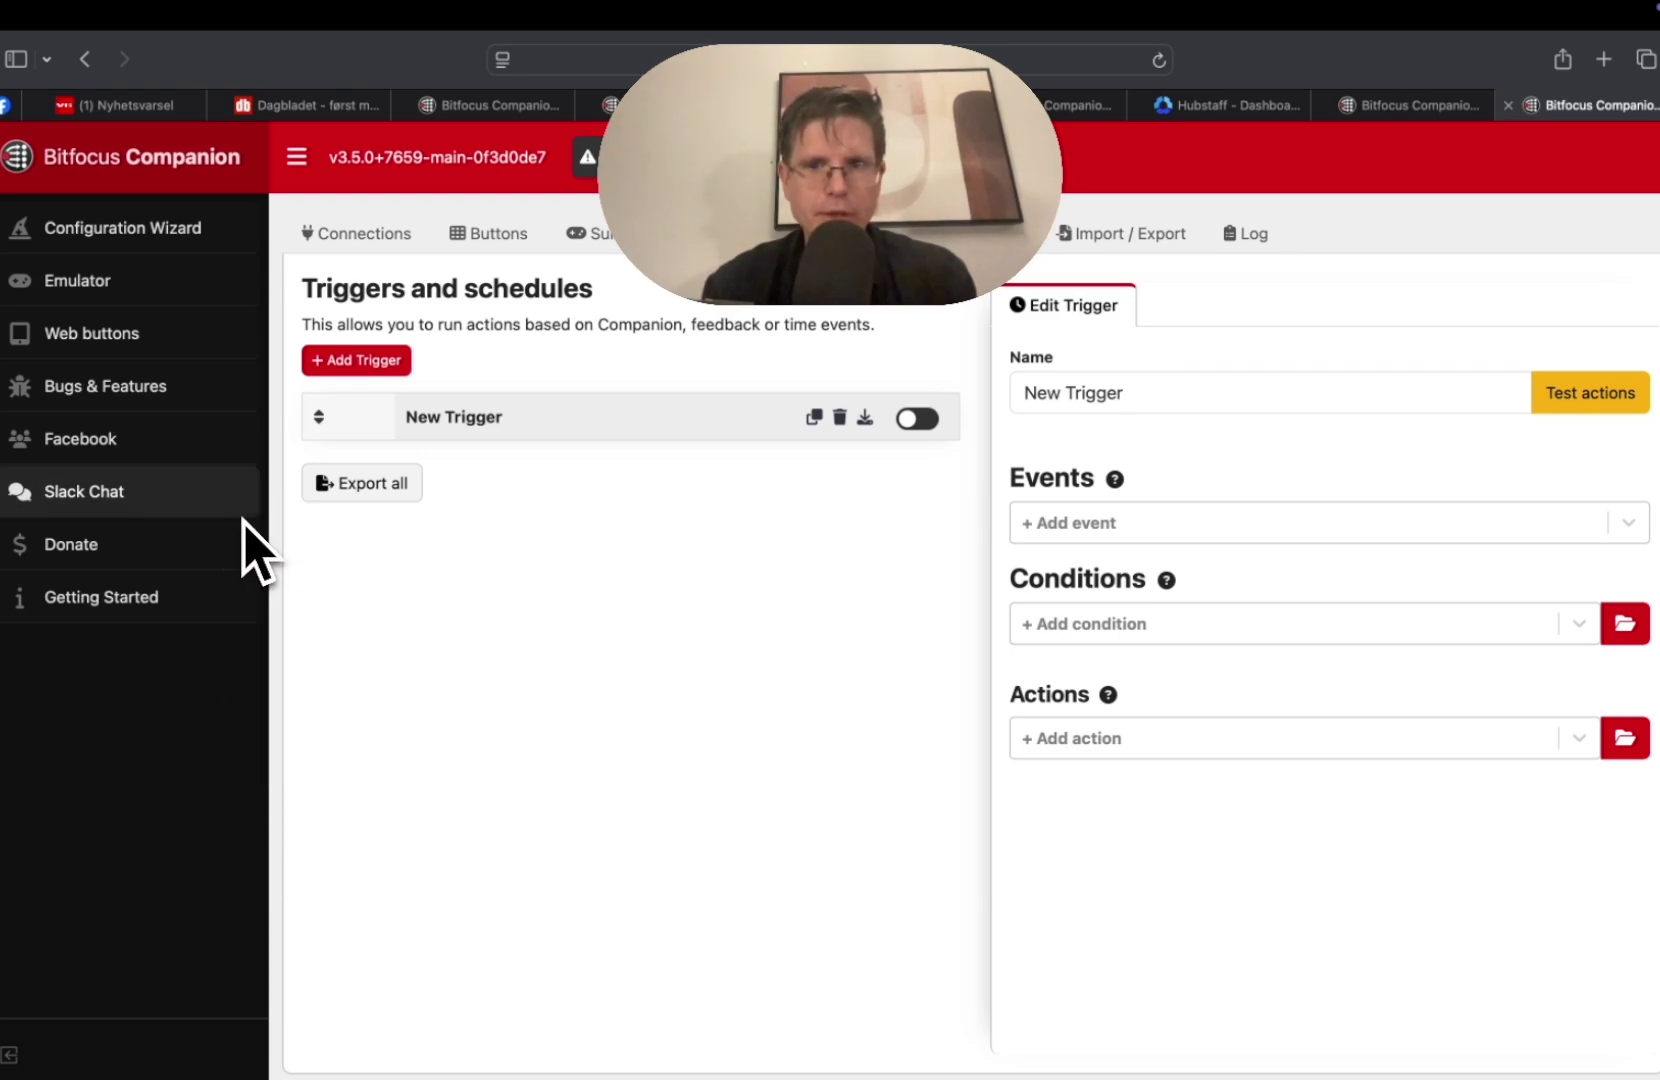
Add the cuetimer Presenter action to the new trigger and set its state to On.
{"action": "left_click", "coordinate": [1625, 738]}
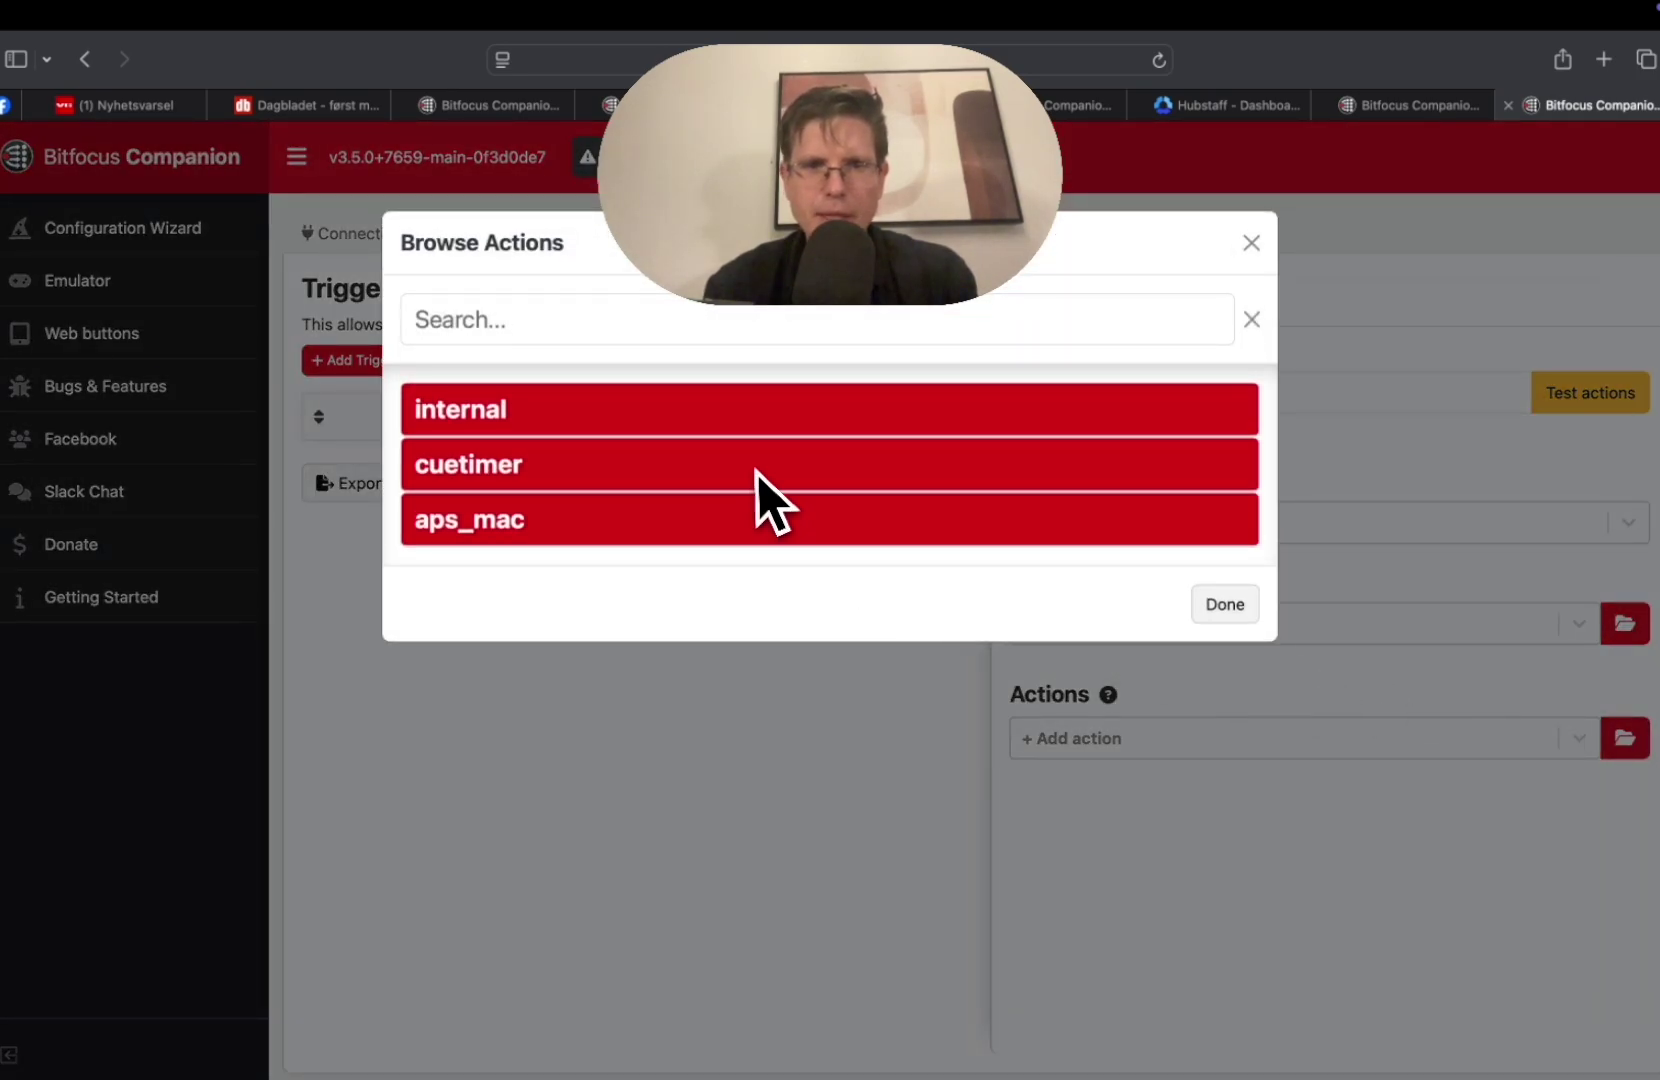
{"action": "left_click", "coordinate": [752, 466]}
{"action": "scroll", "coordinate": [800, 852], "scroll_direction": "down", "scroll_amount": 5}
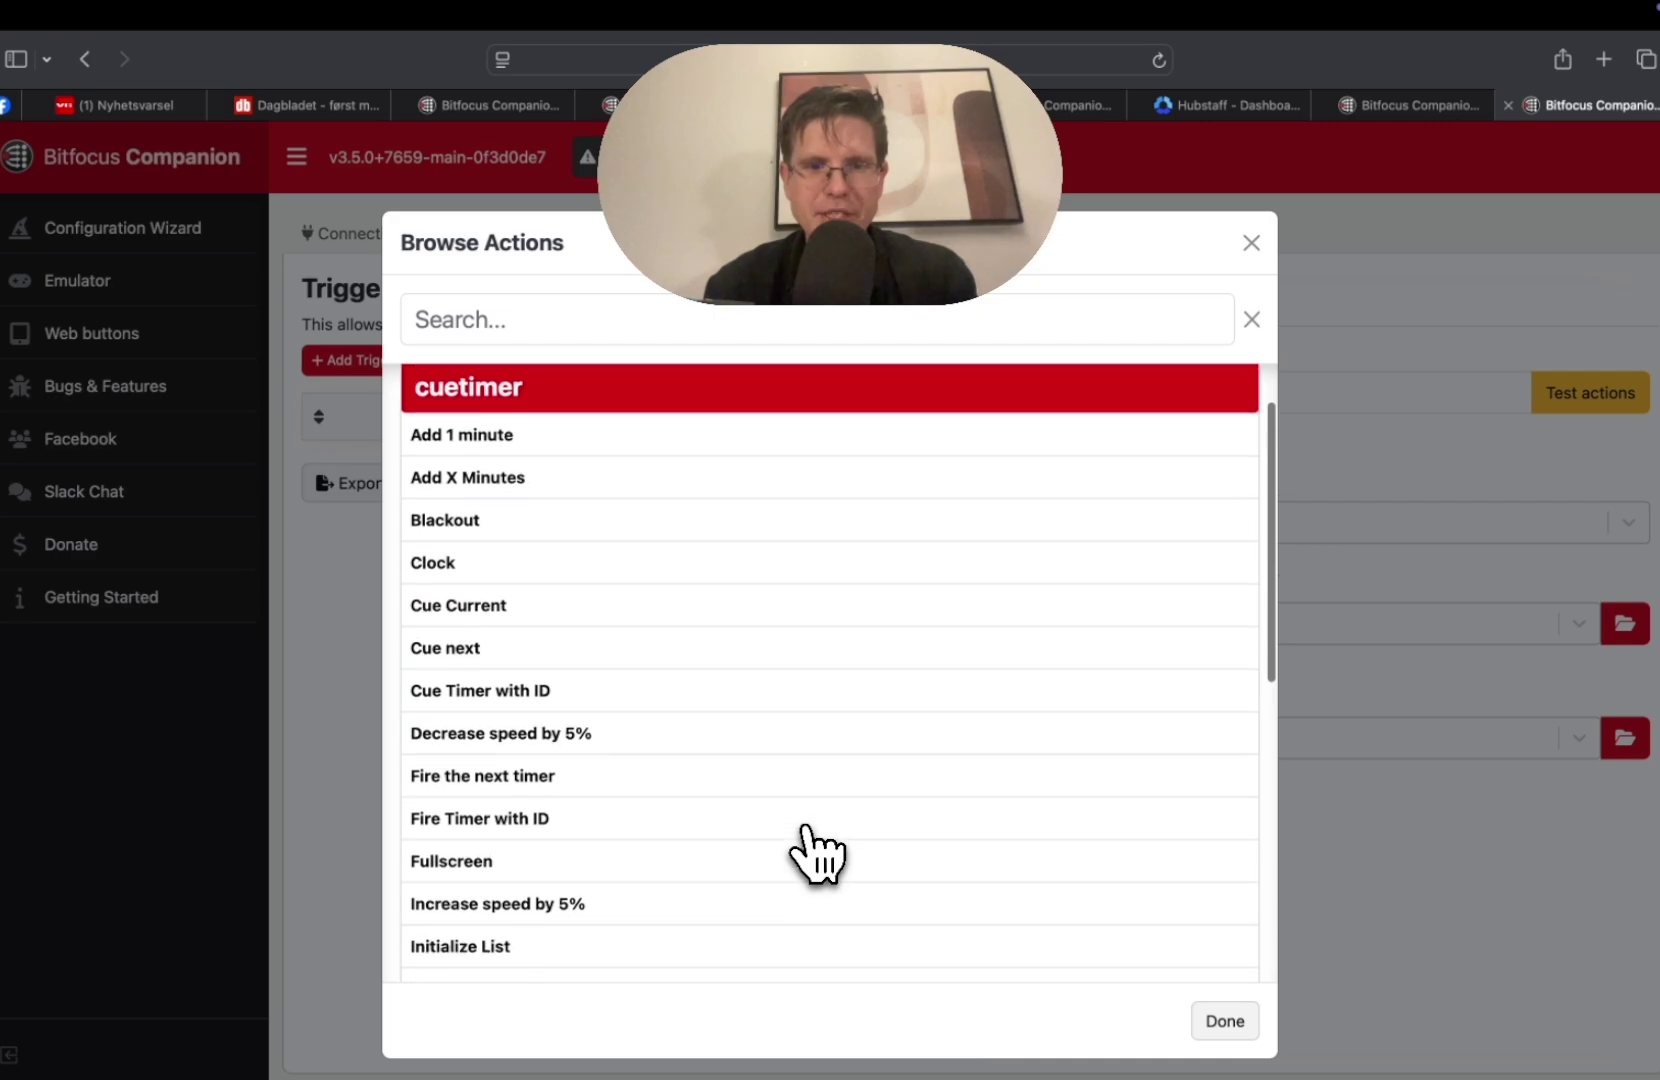
{"action": "scroll", "coordinate": [805, 840], "scroll_direction": "down", "scroll_amount": 2}
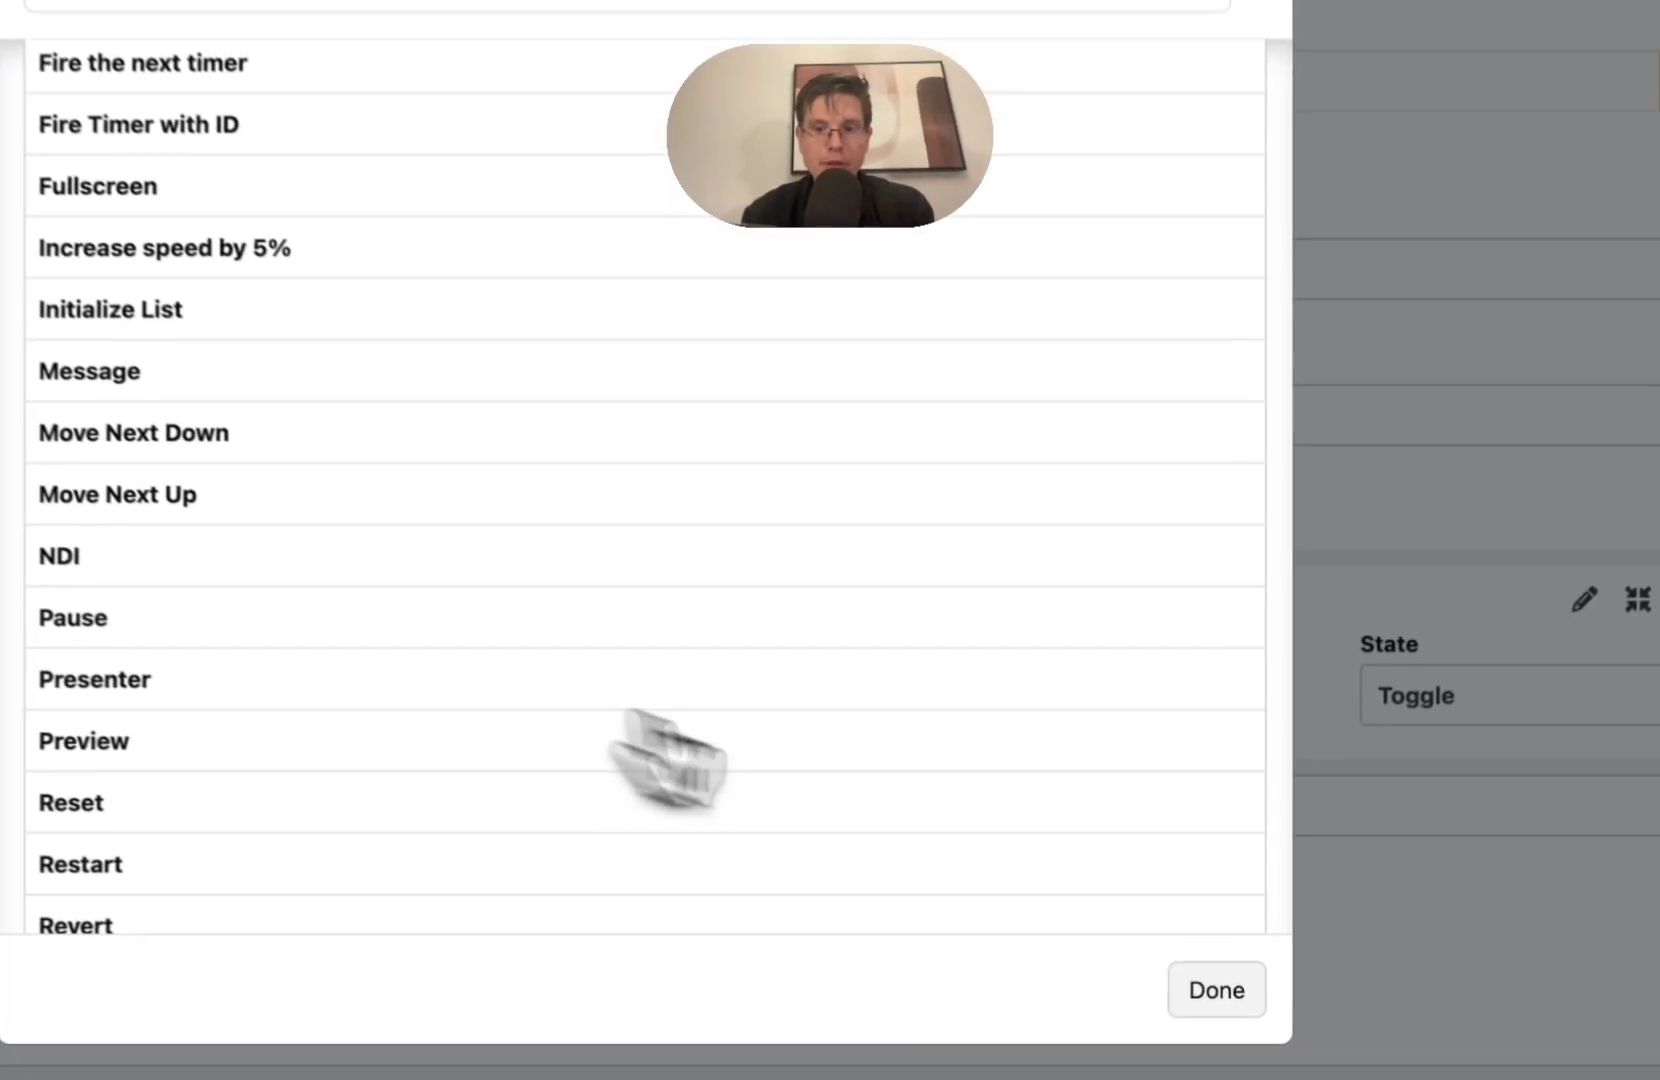
{"action": "left_click", "coordinate": [1190, 988]}
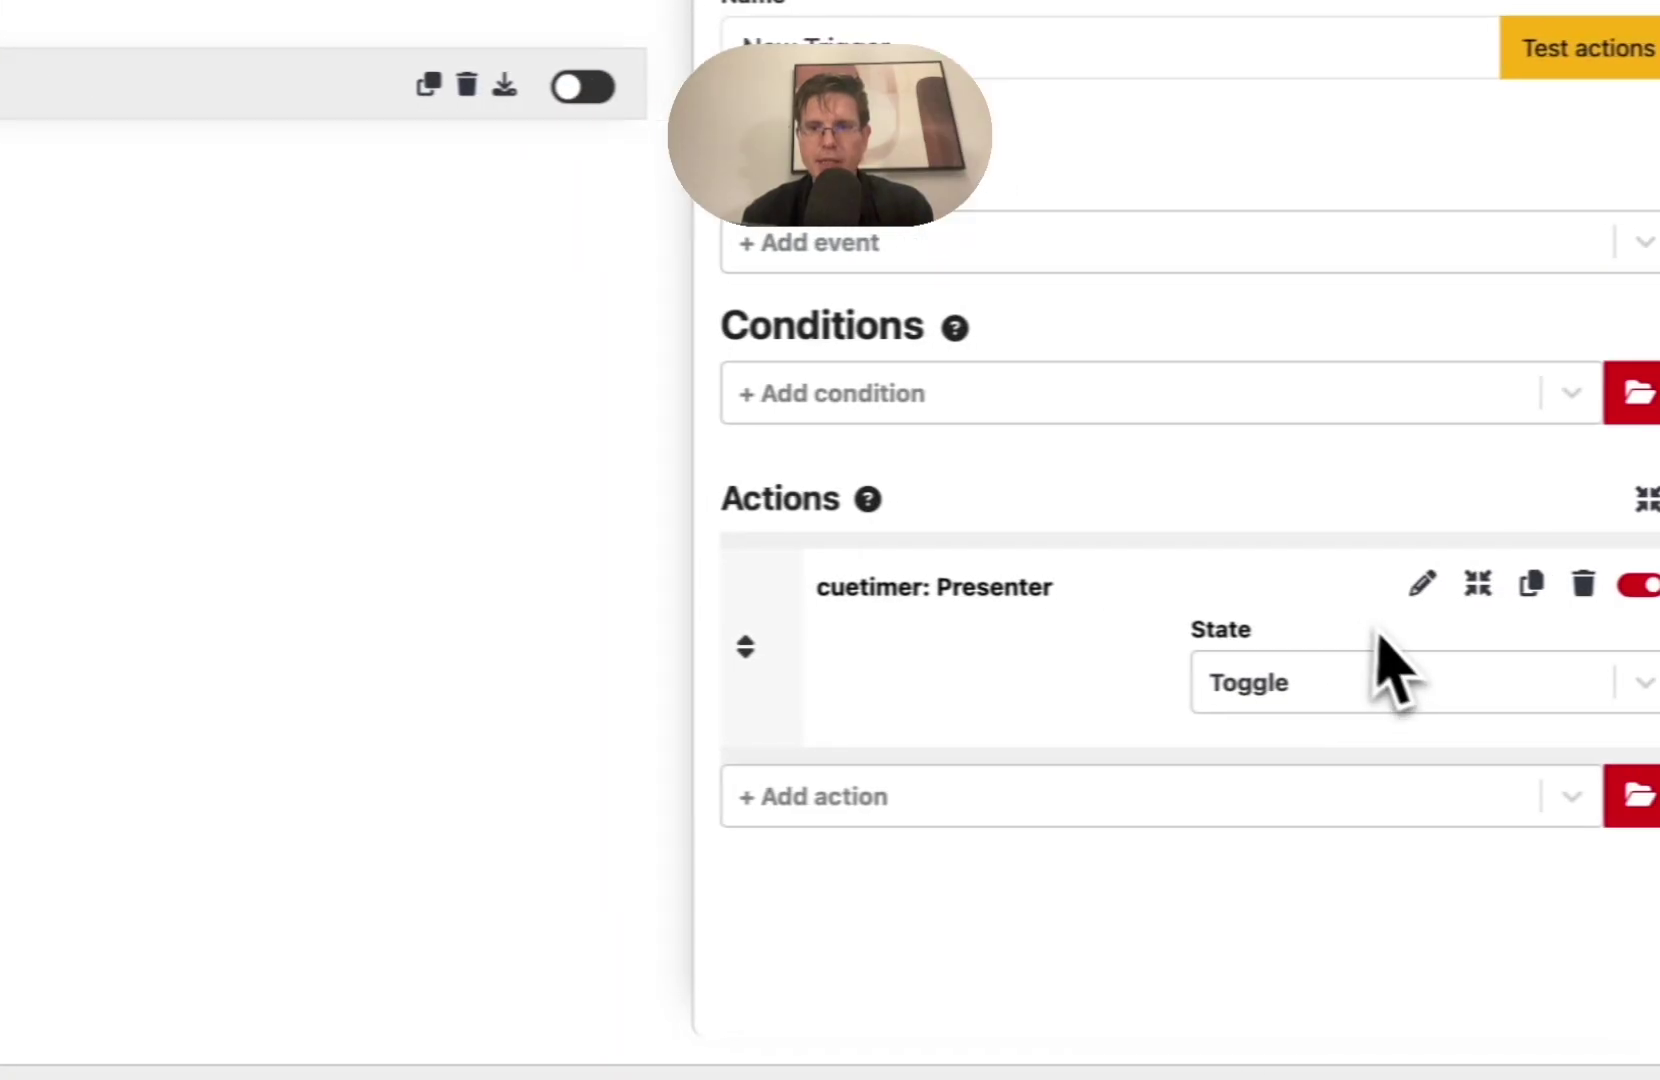
{"action": "left_click", "coordinate": [1585, 685]}
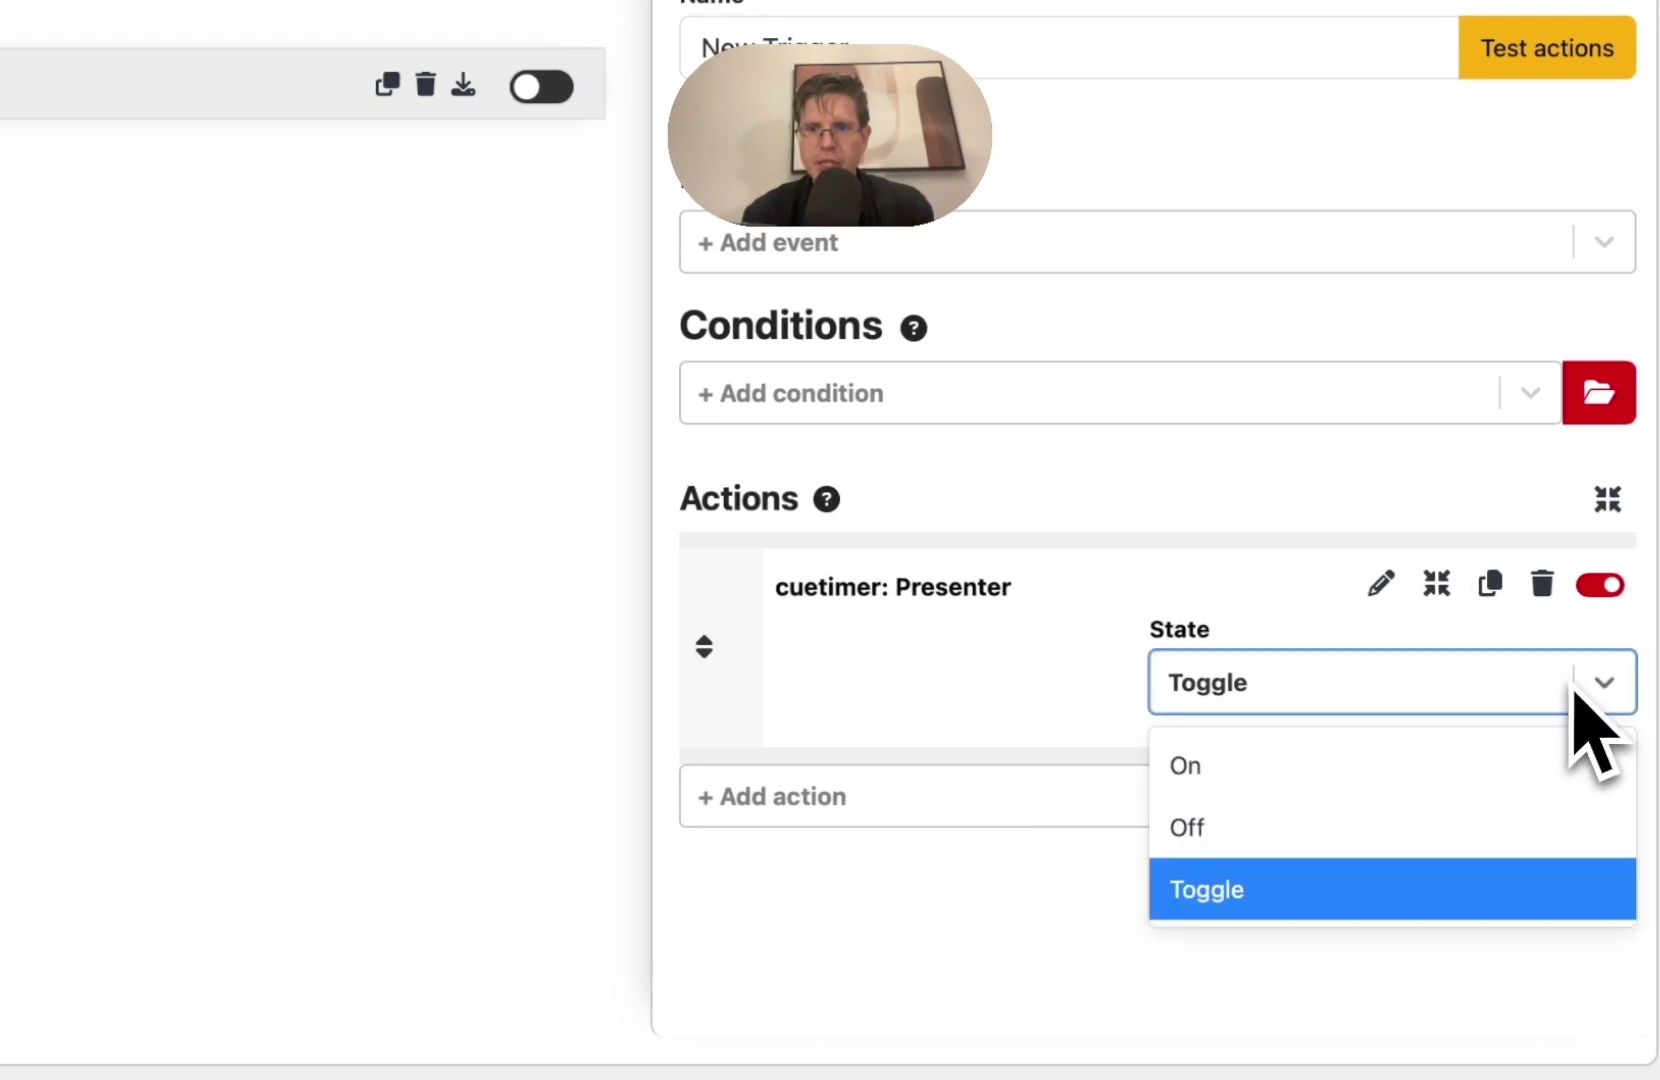
{"action": "left_click", "coordinate": [1185, 772]}
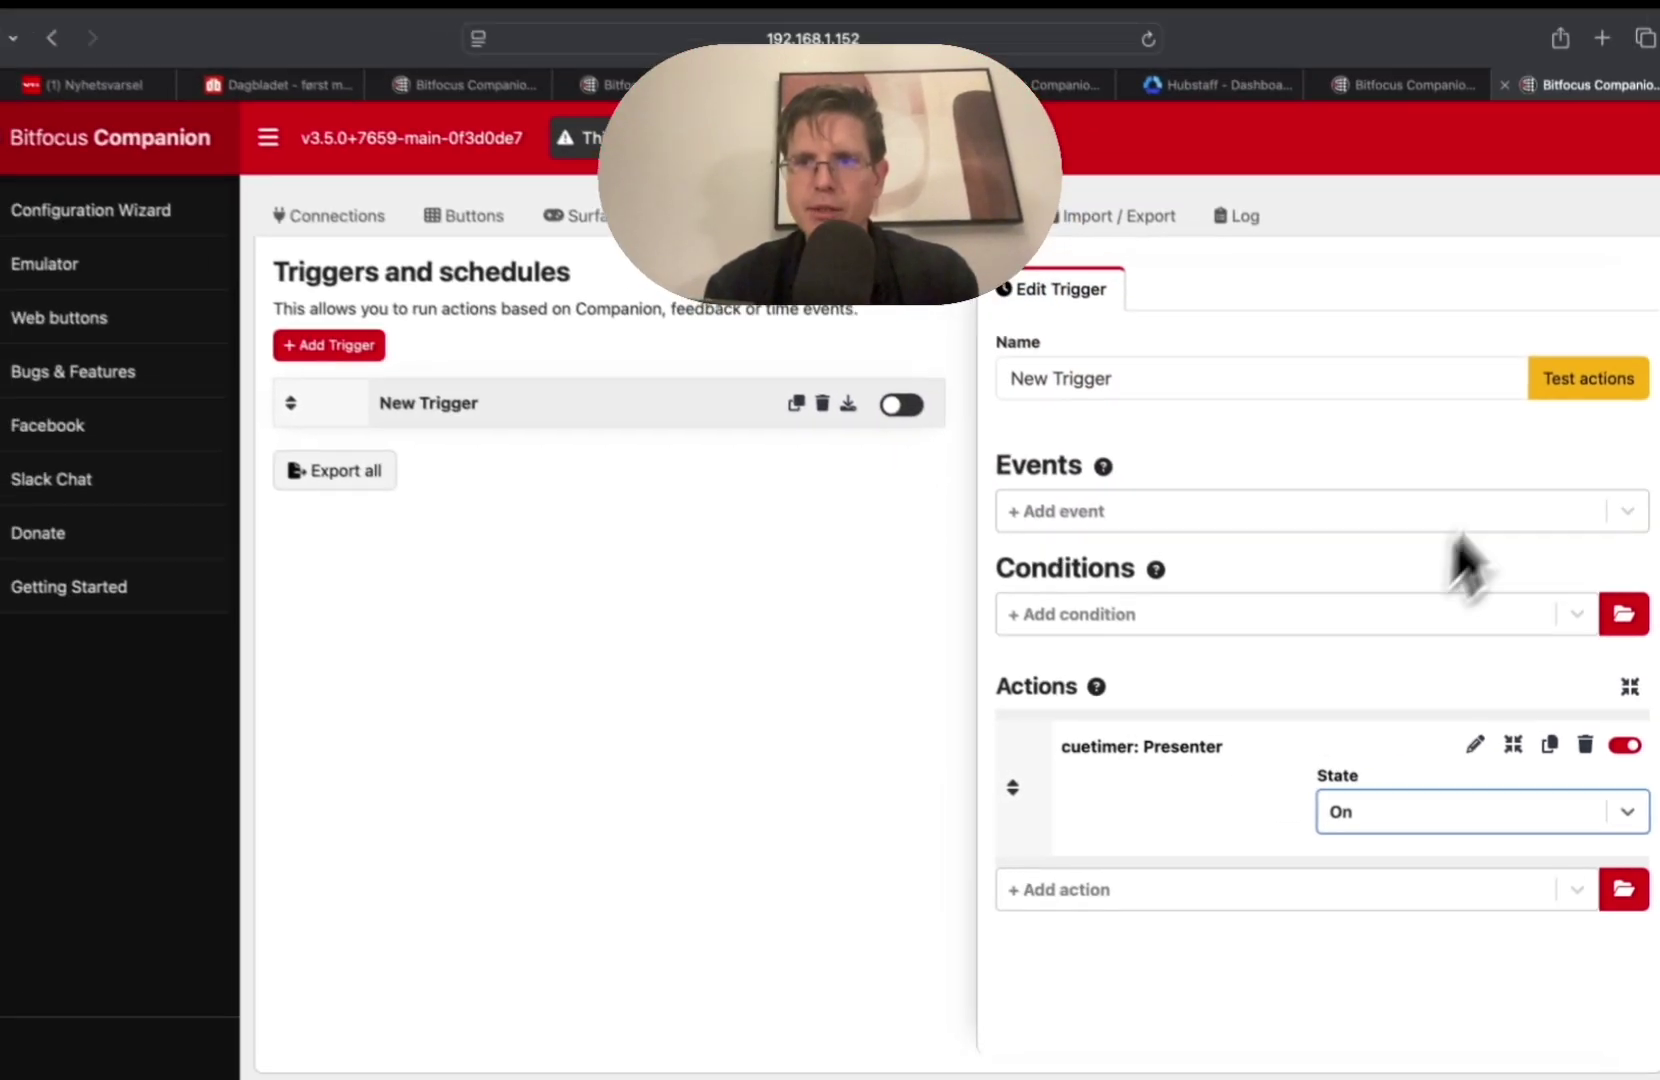
Test the trigger's actions and close the countdown timer overlay again.
{"action": "left_click", "coordinate": [1585, 380]}
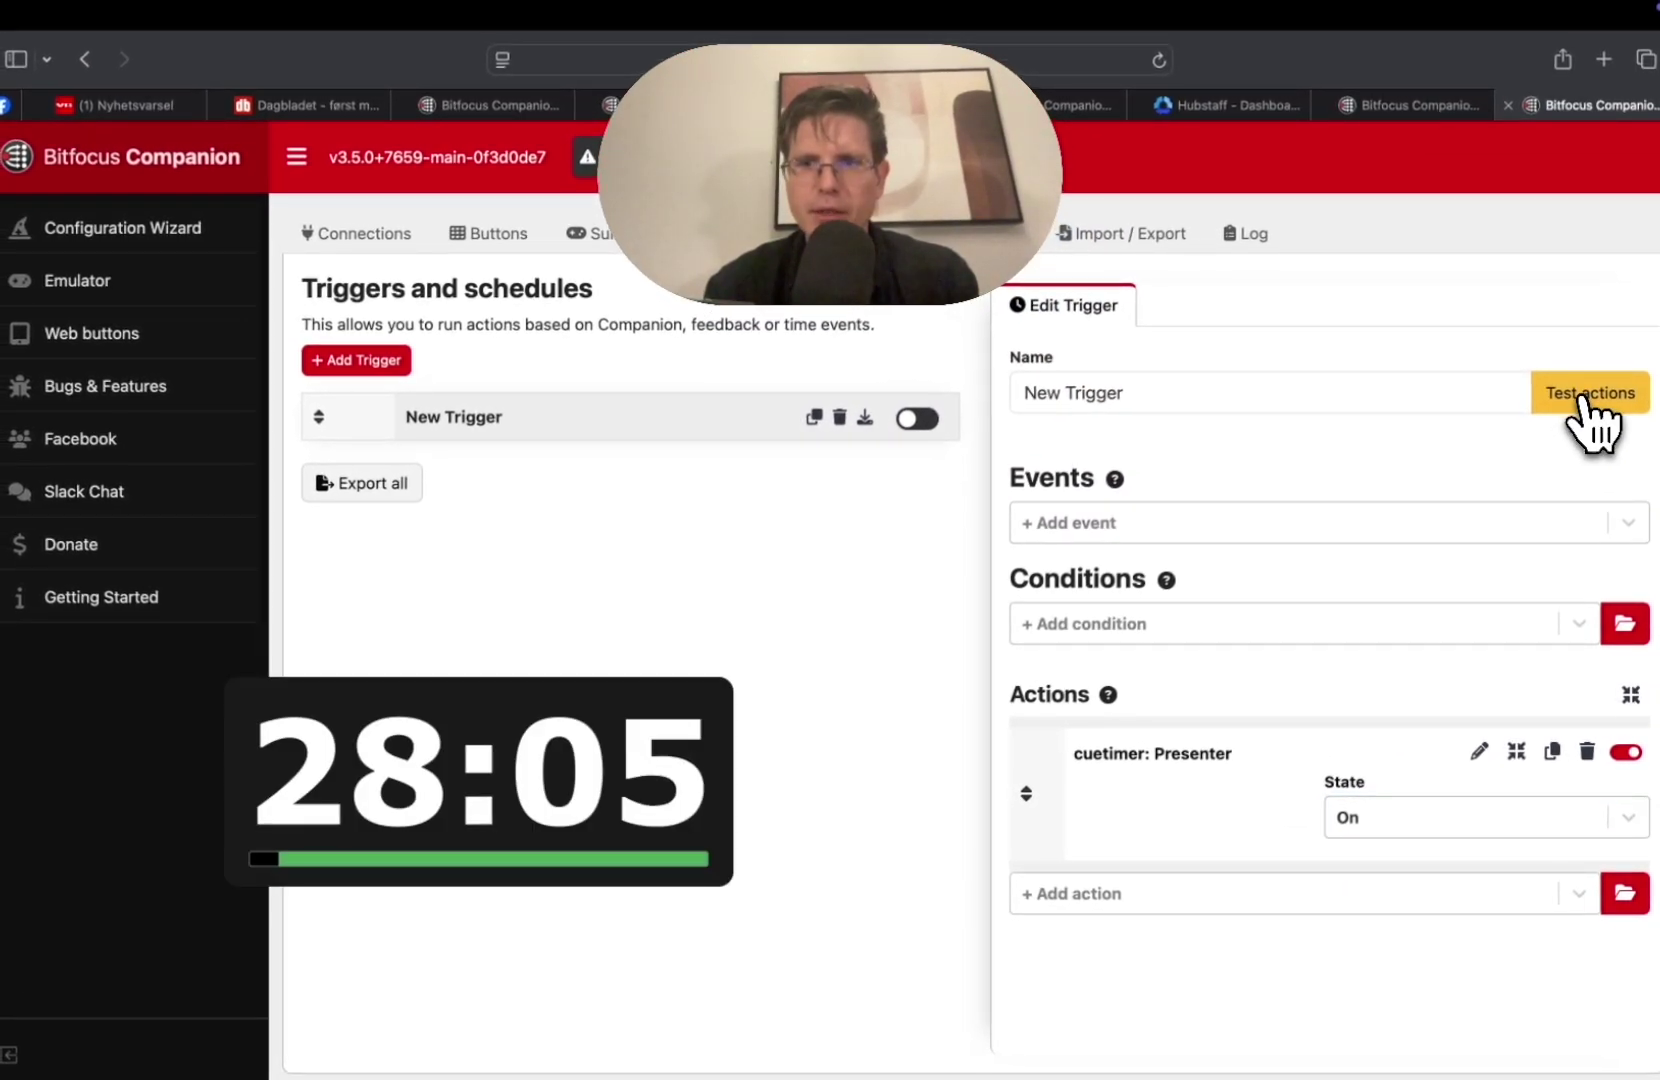
{"action": "left_click", "coordinate": [237, 509]}
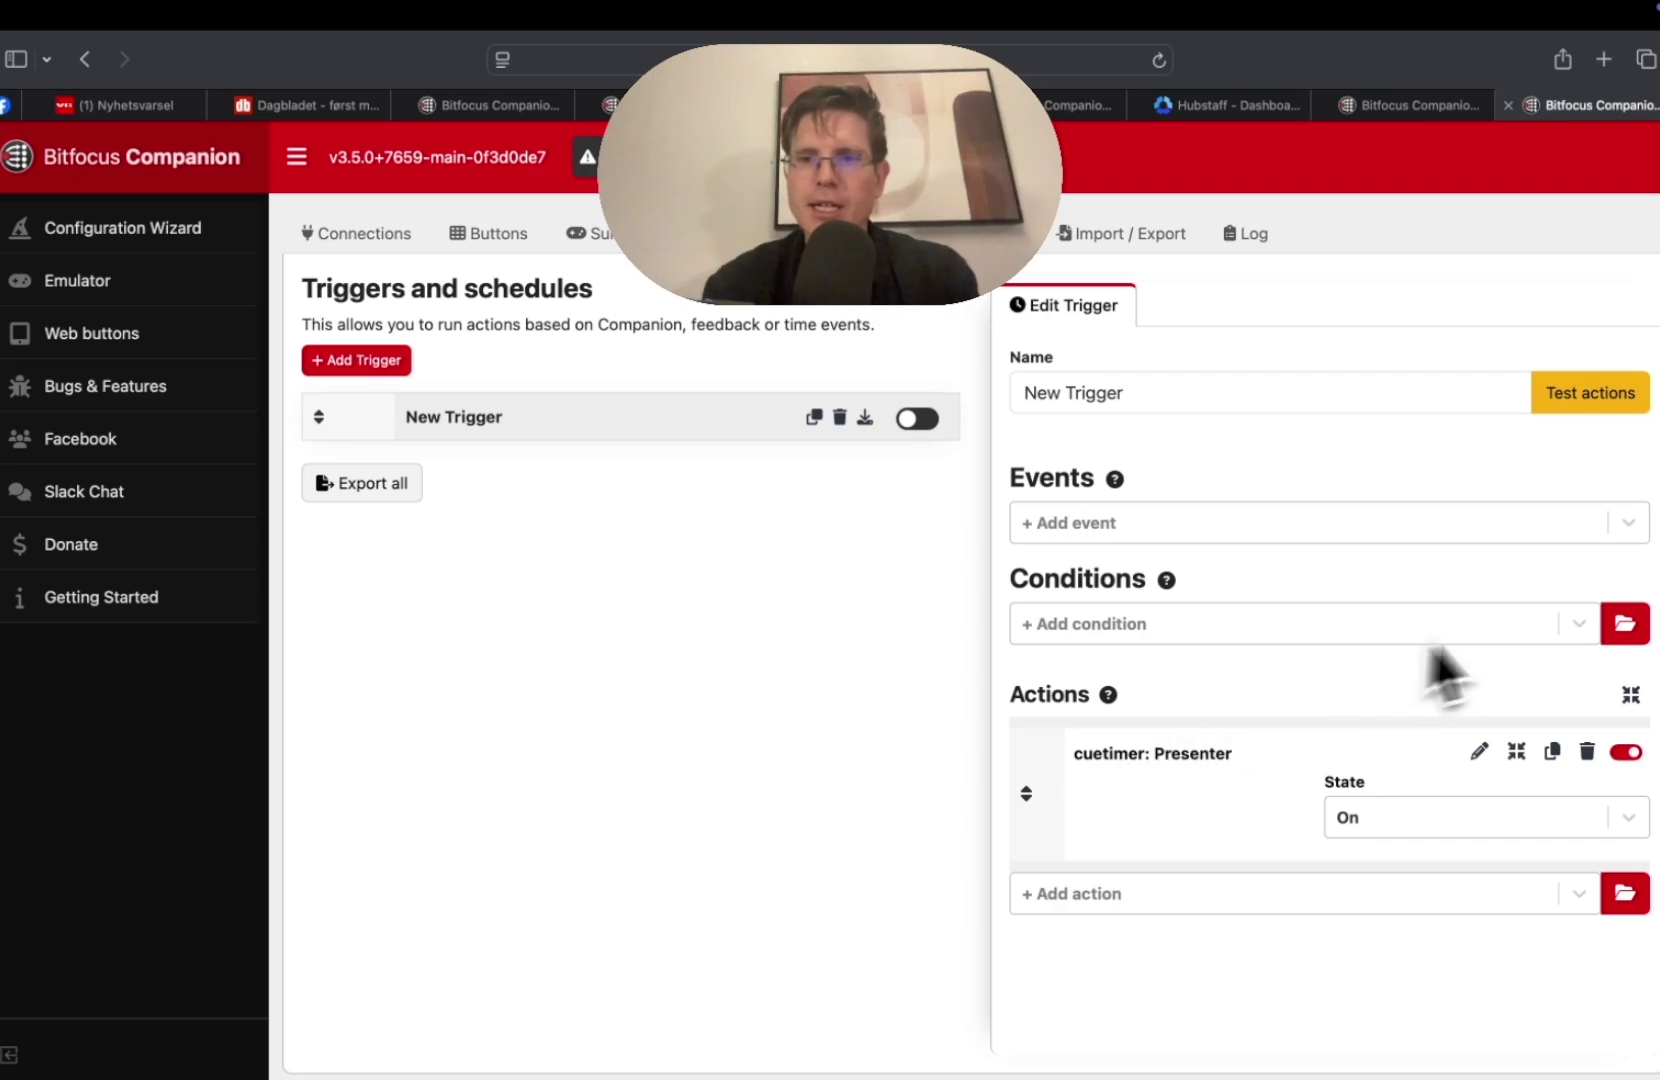
Add the aps_mac condition "Presentation is displayed" to the trigger.
{"action": "left_click", "coordinate": [1625, 624]}
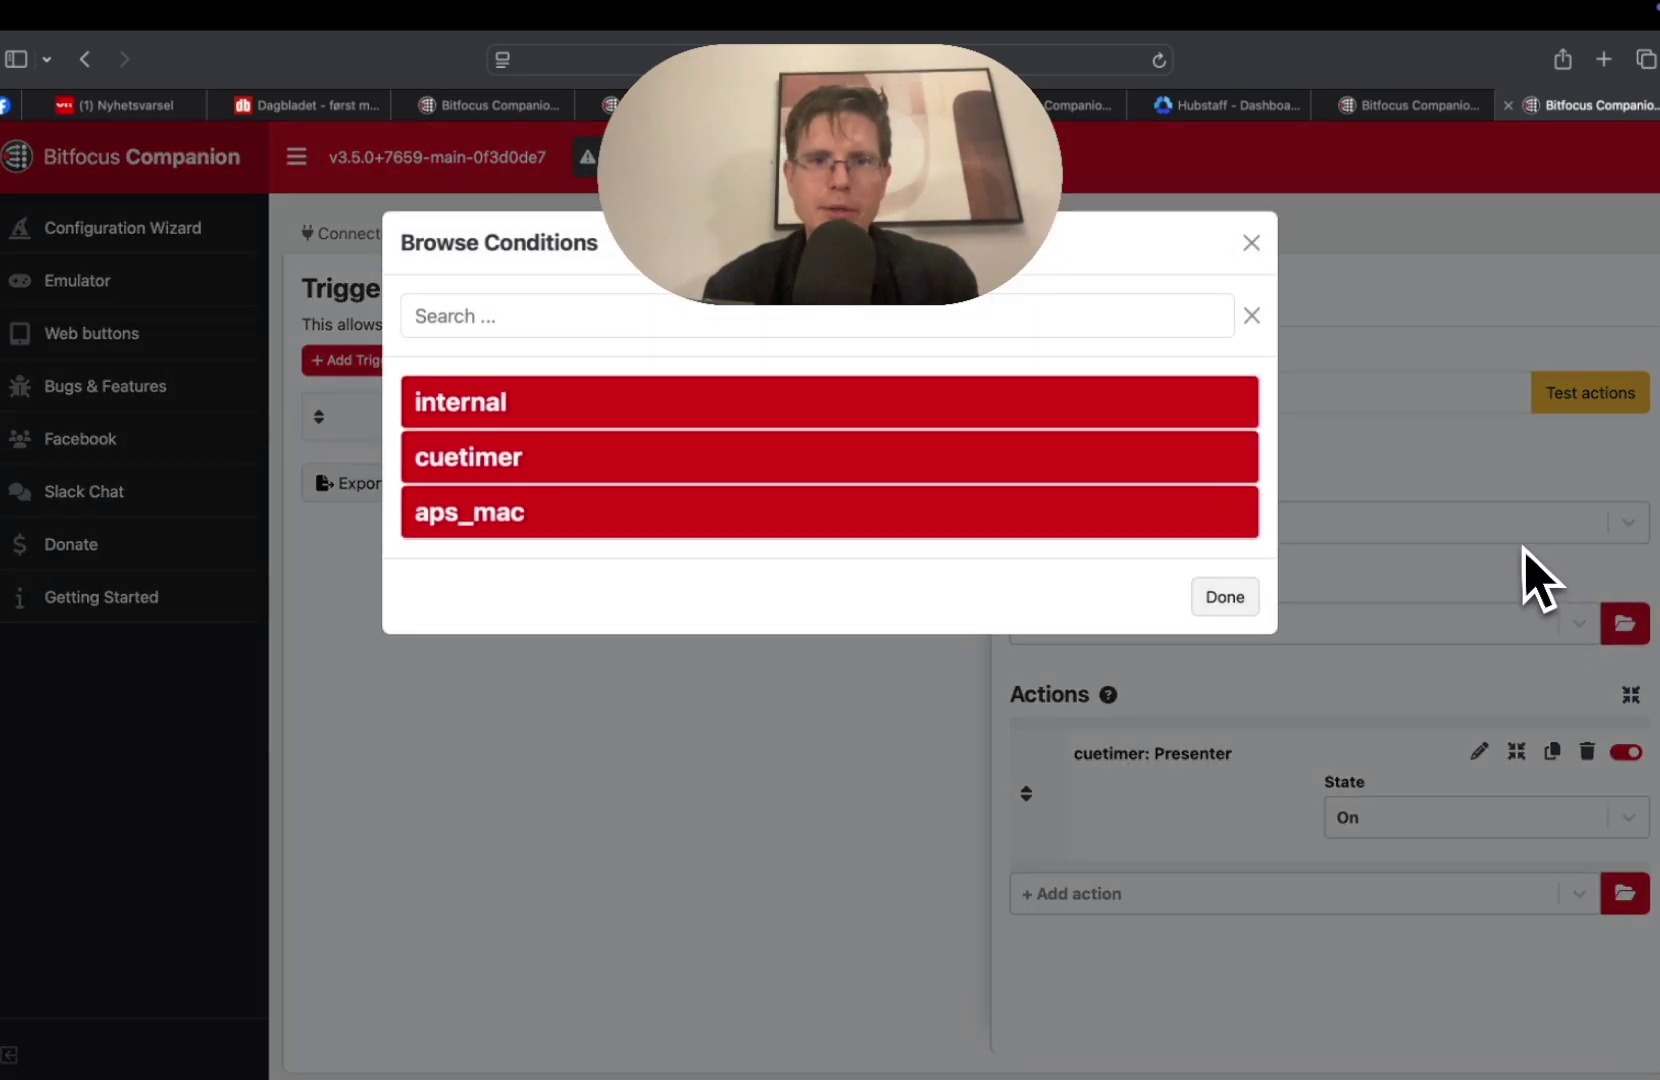
{"action": "left_click", "coordinate": [1006, 516]}
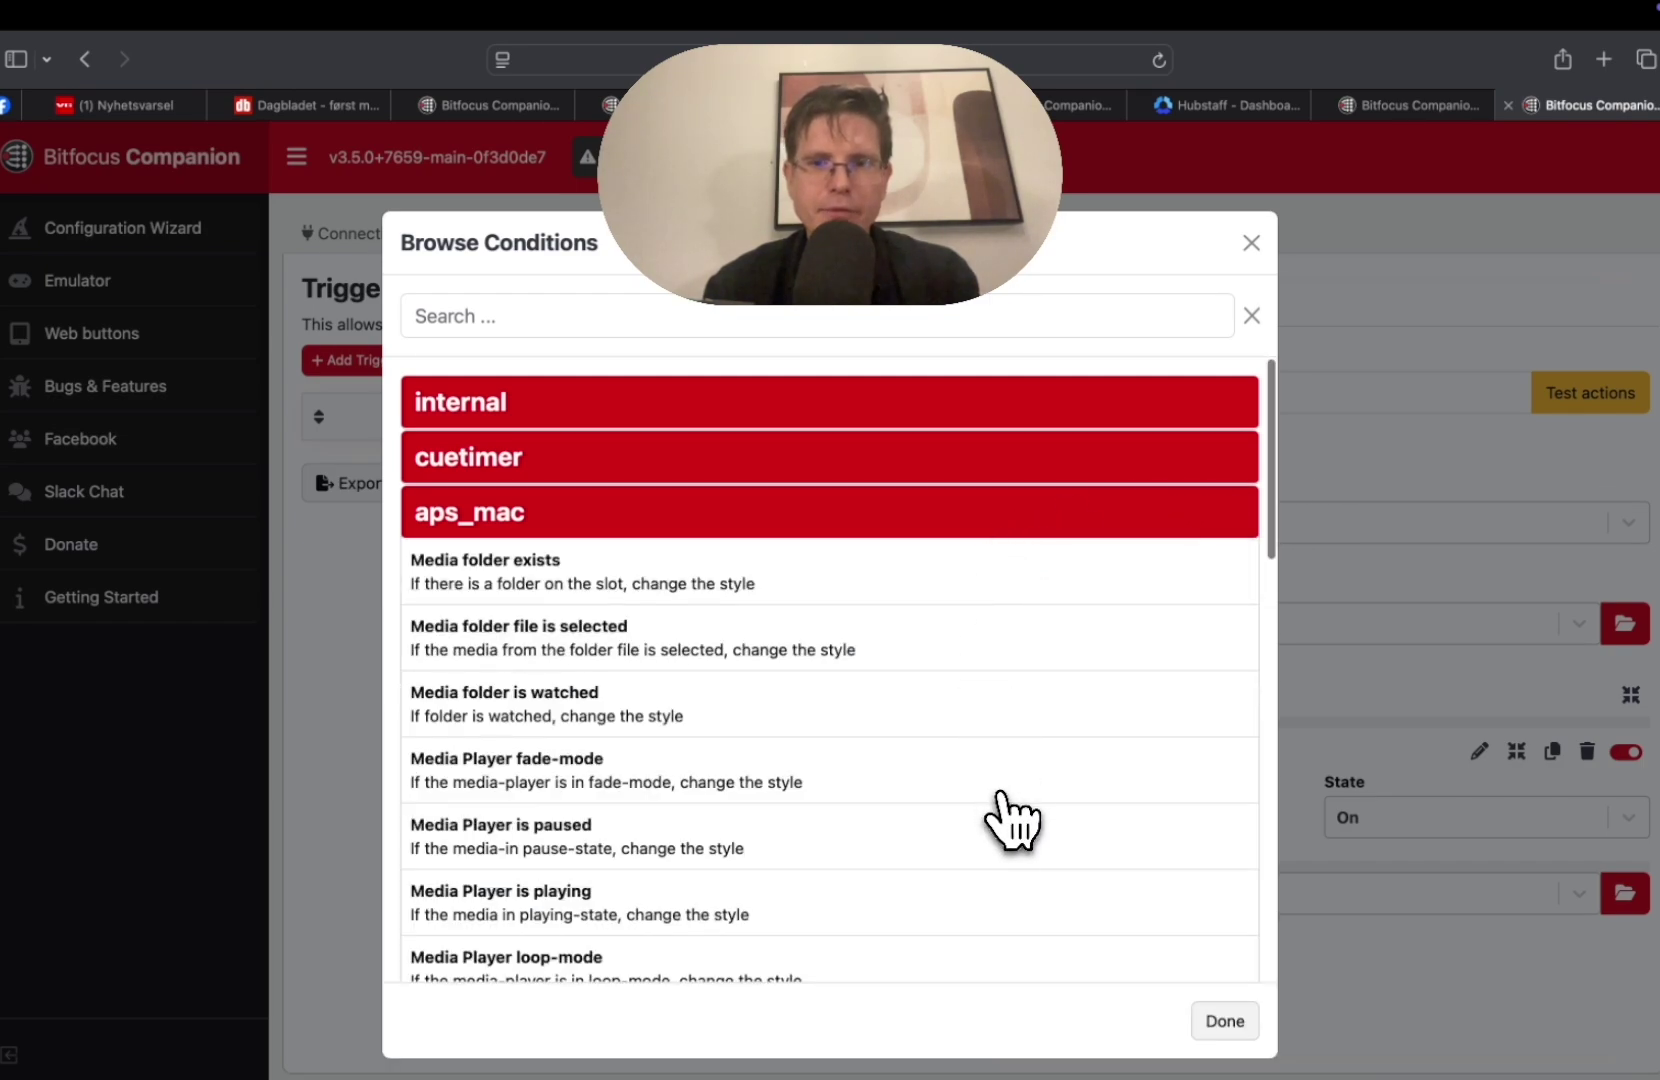
{"action": "scroll", "coordinate": [1010, 820], "scroll_direction": "down", "scroll_amount": 1}
{"action": "scroll", "coordinate": [1010, 820], "scroll_direction": "down", "scroll_amount": 3}
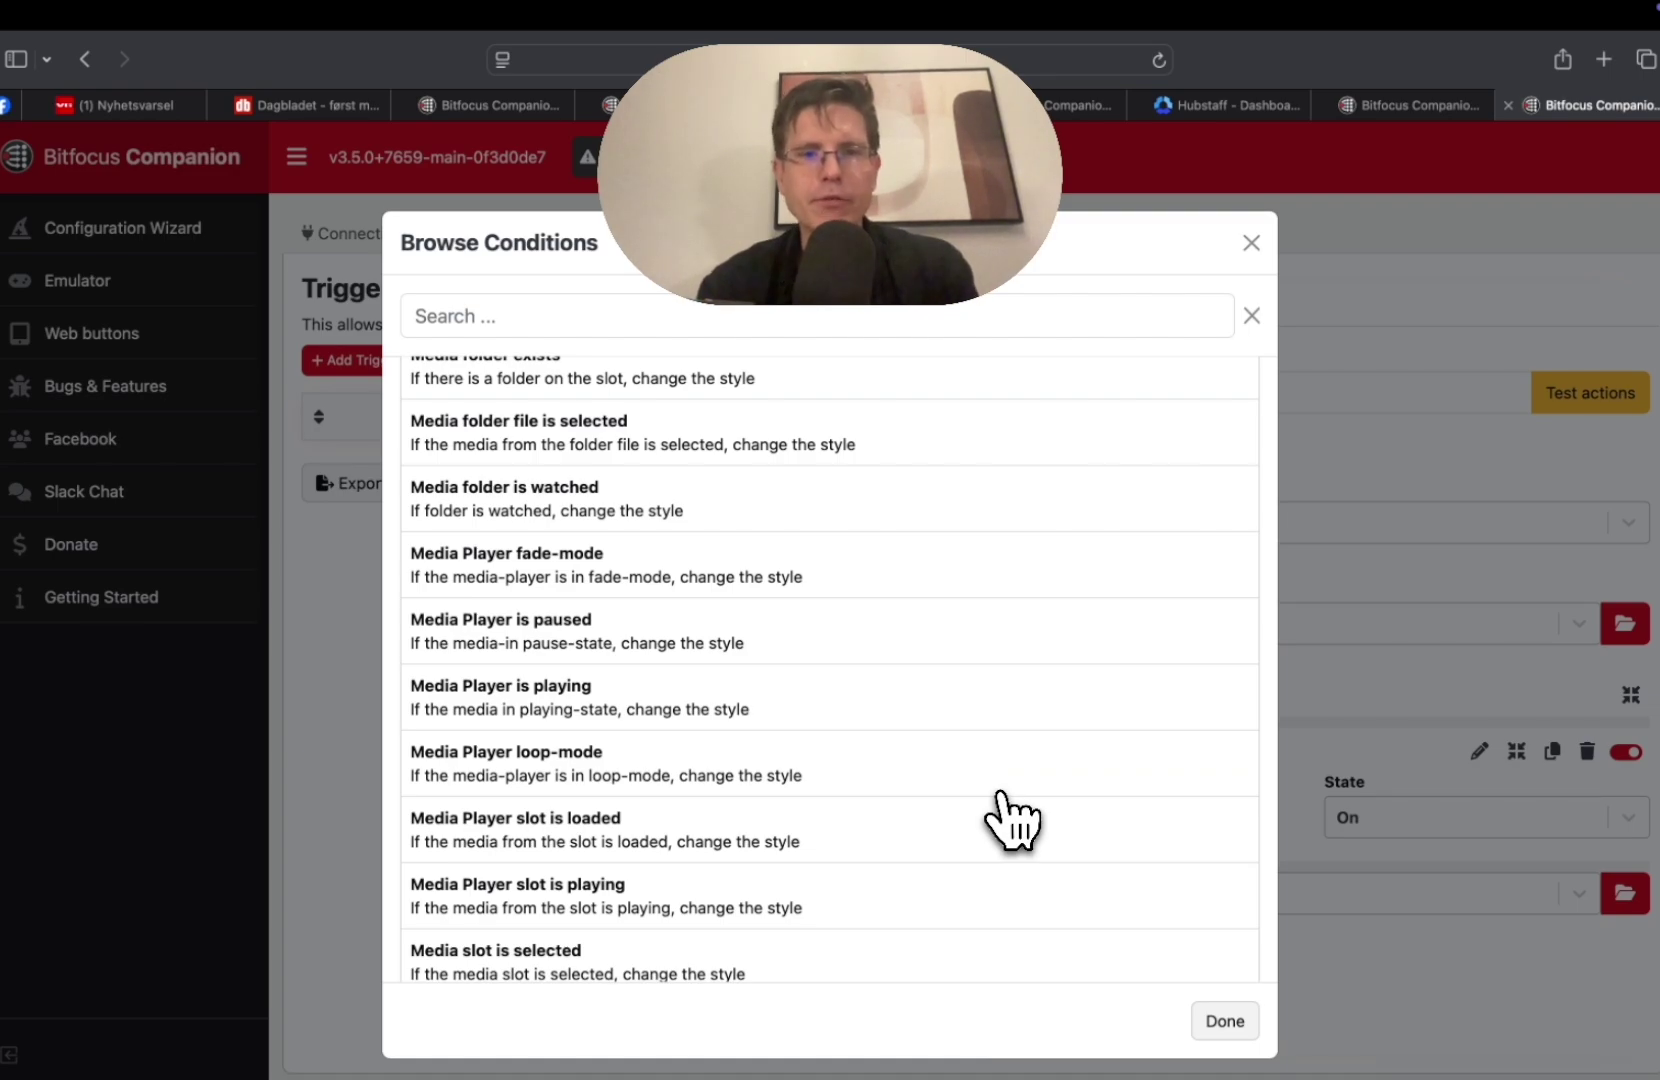
{"action": "scroll", "coordinate": [1012, 820], "scroll_direction": "down", "scroll_amount": 7}
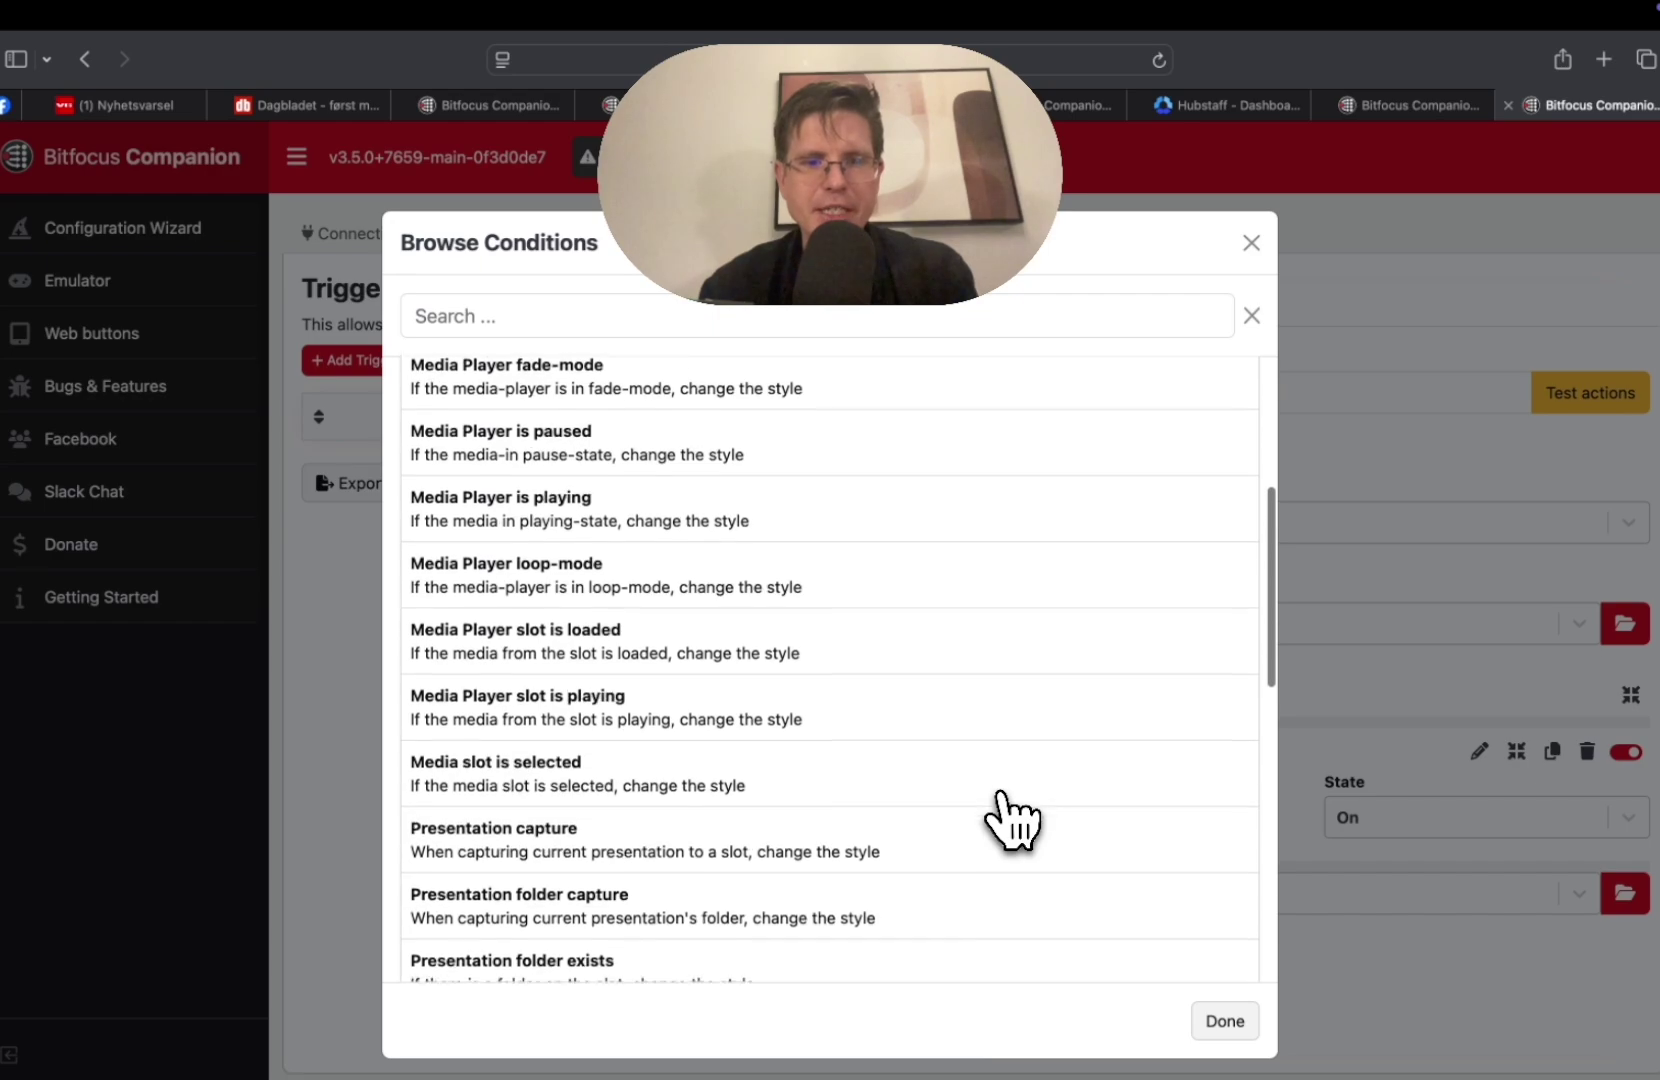
{"action": "scroll", "coordinate": [1012, 820], "scroll_direction": "down", "scroll_amount": 5}
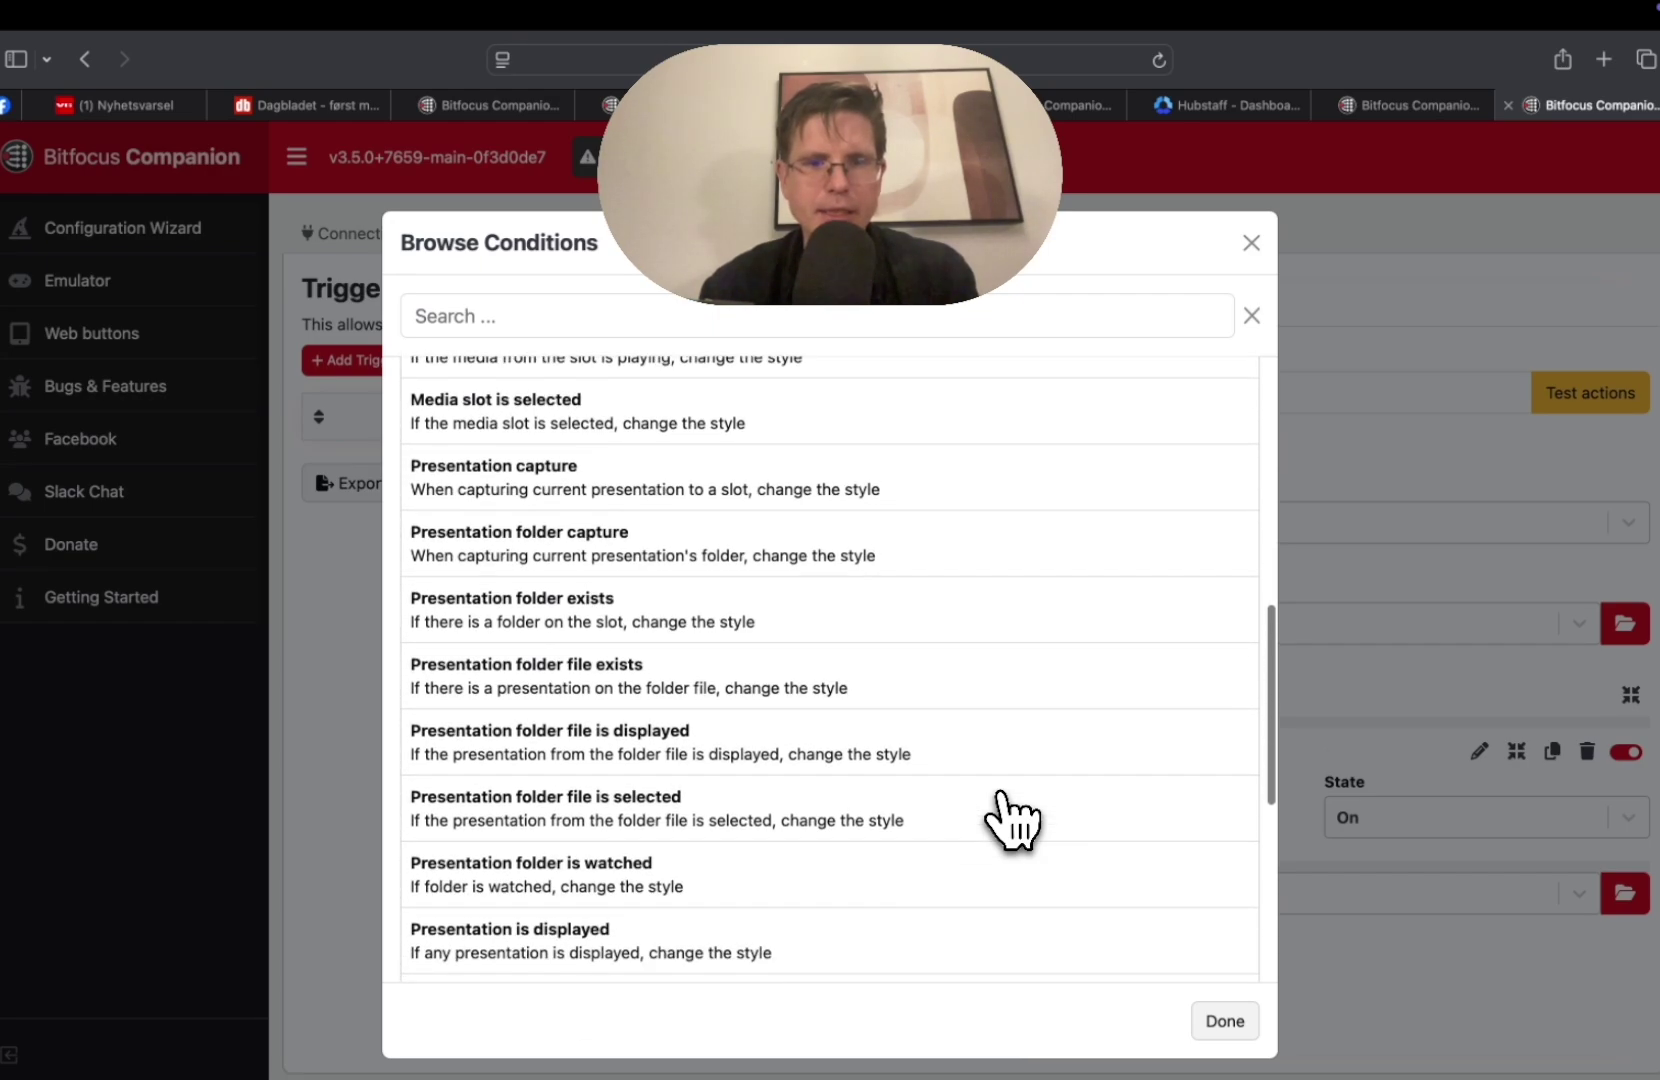
{"action": "scroll", "coordinate": [1000, 795], "scroll_direction": "down", "scroll_amount": 3}
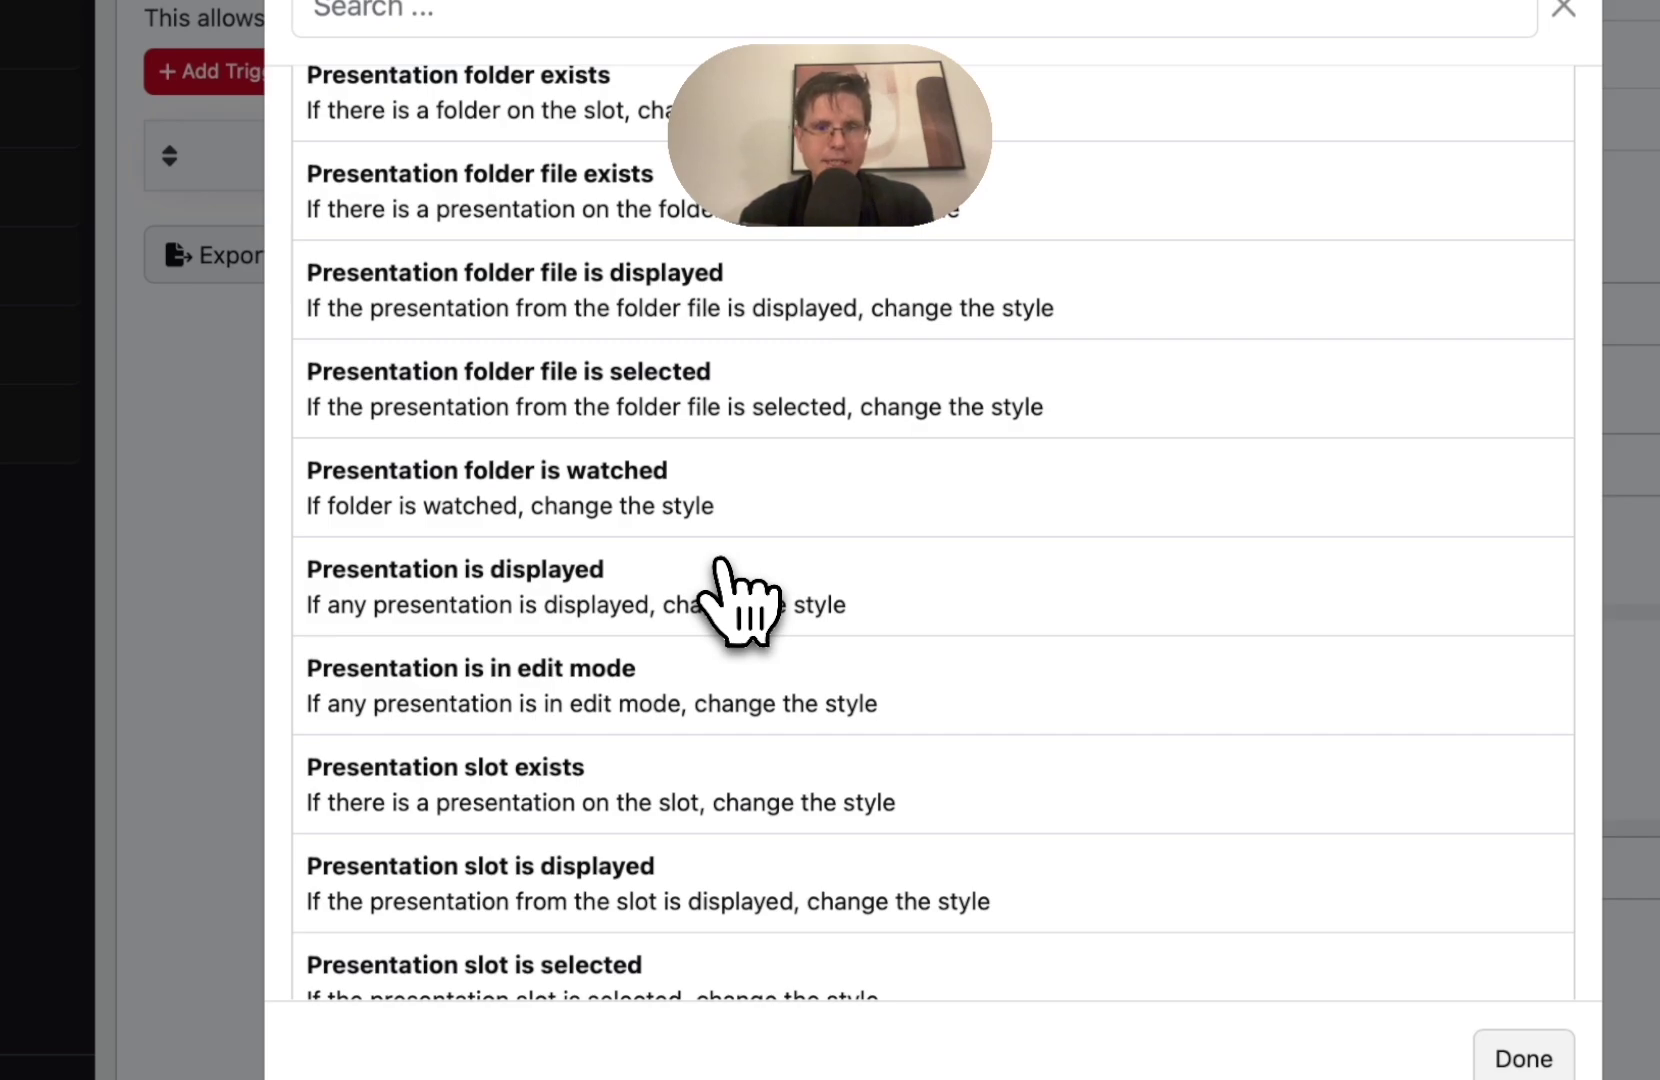
{"action": "left_click", "coordinate": [722, 568]}
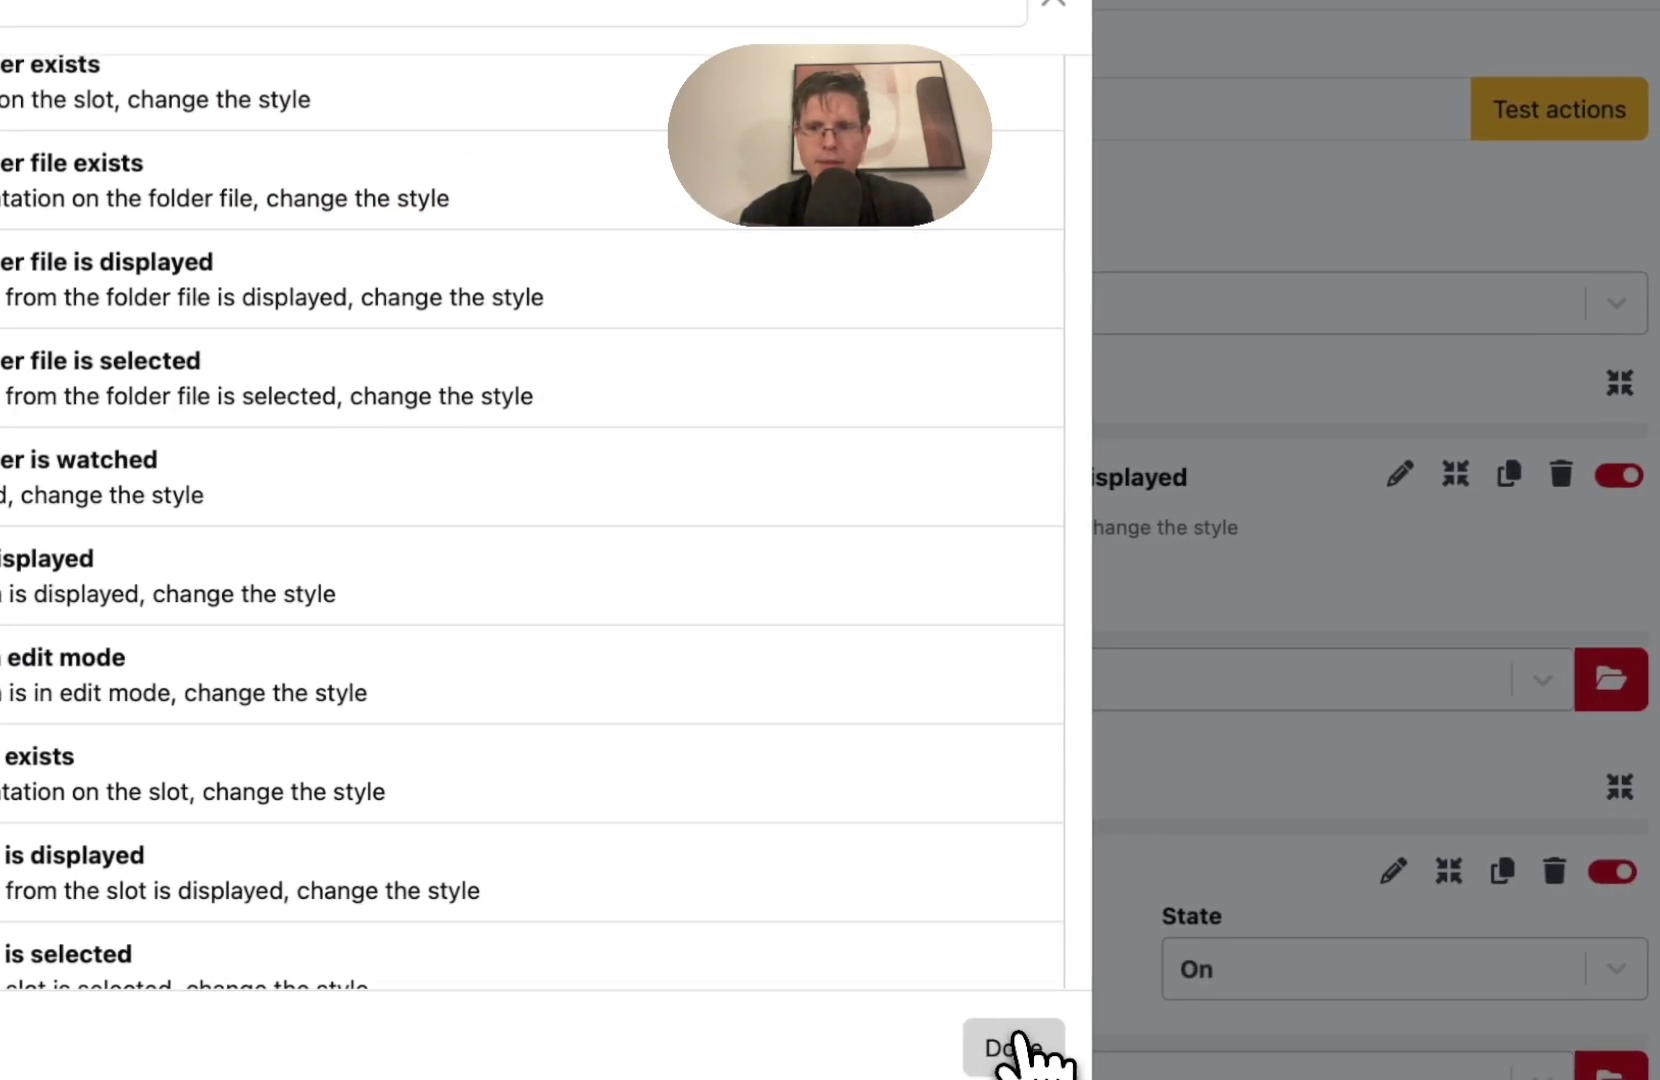
{"action": "left_click", "coordinate": [1014, 1048]}
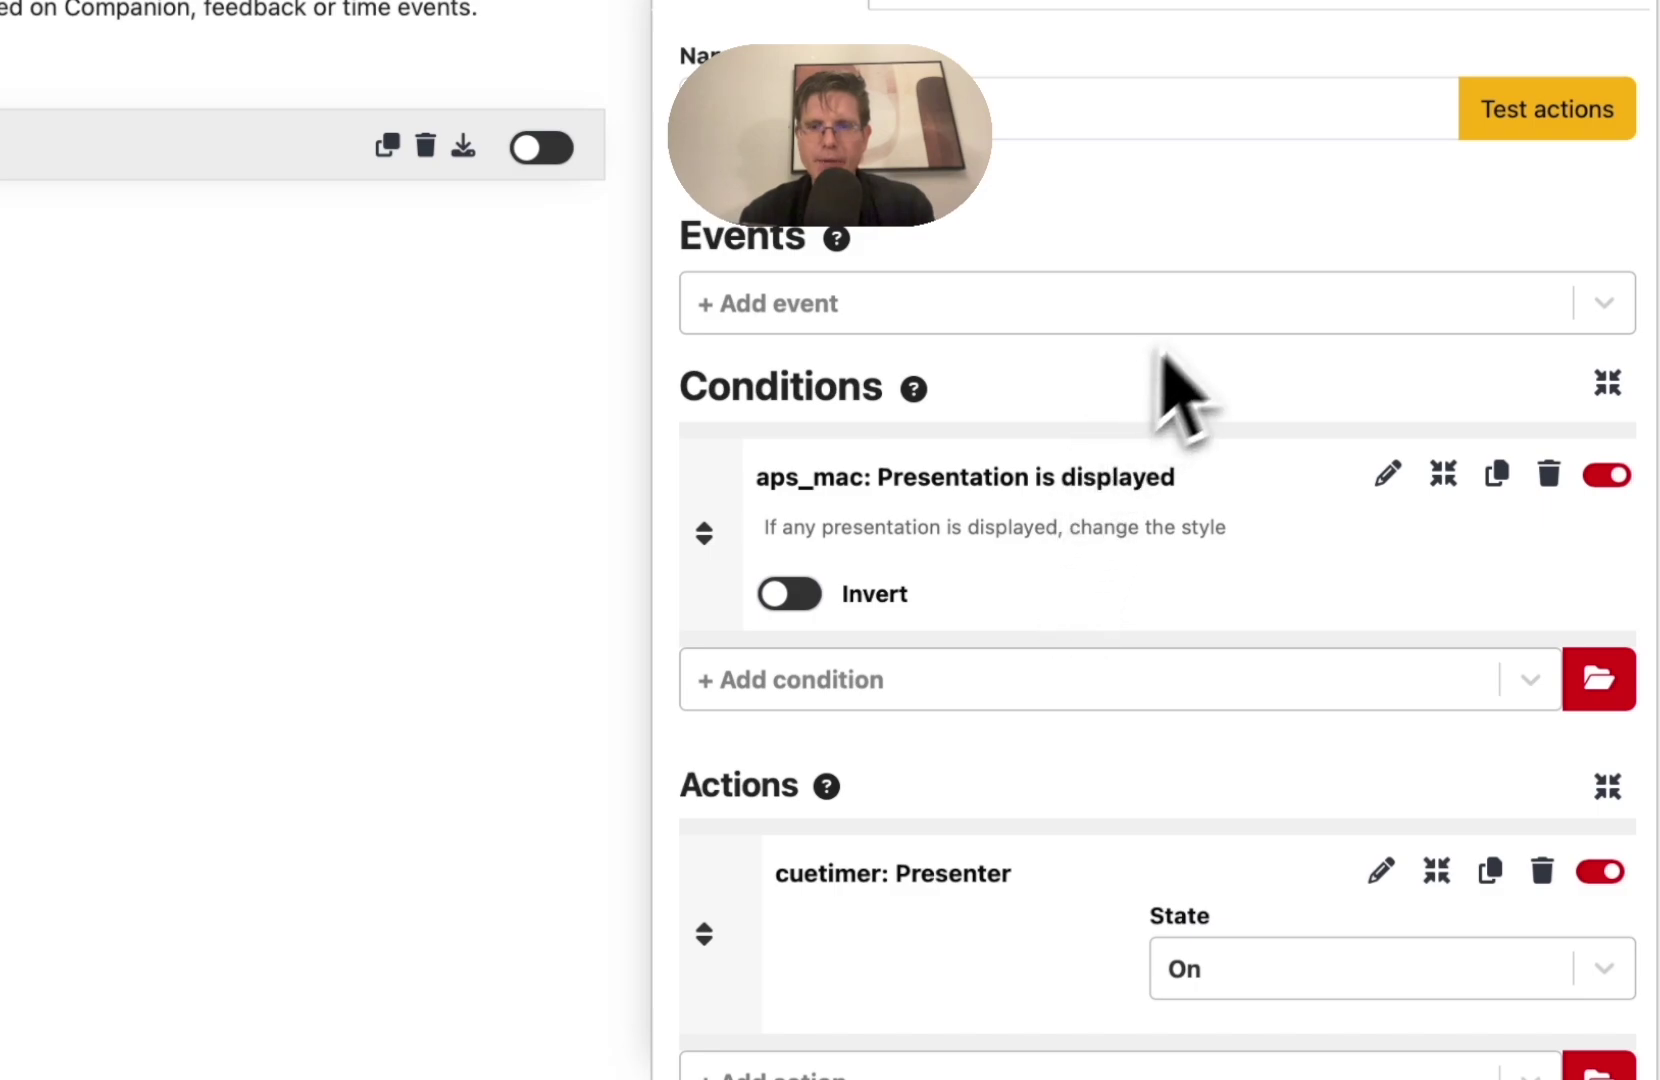
Add the event "On condition becoming true" to the trigger.
{"action": "left_click", "coordinate": [1420, 322]}
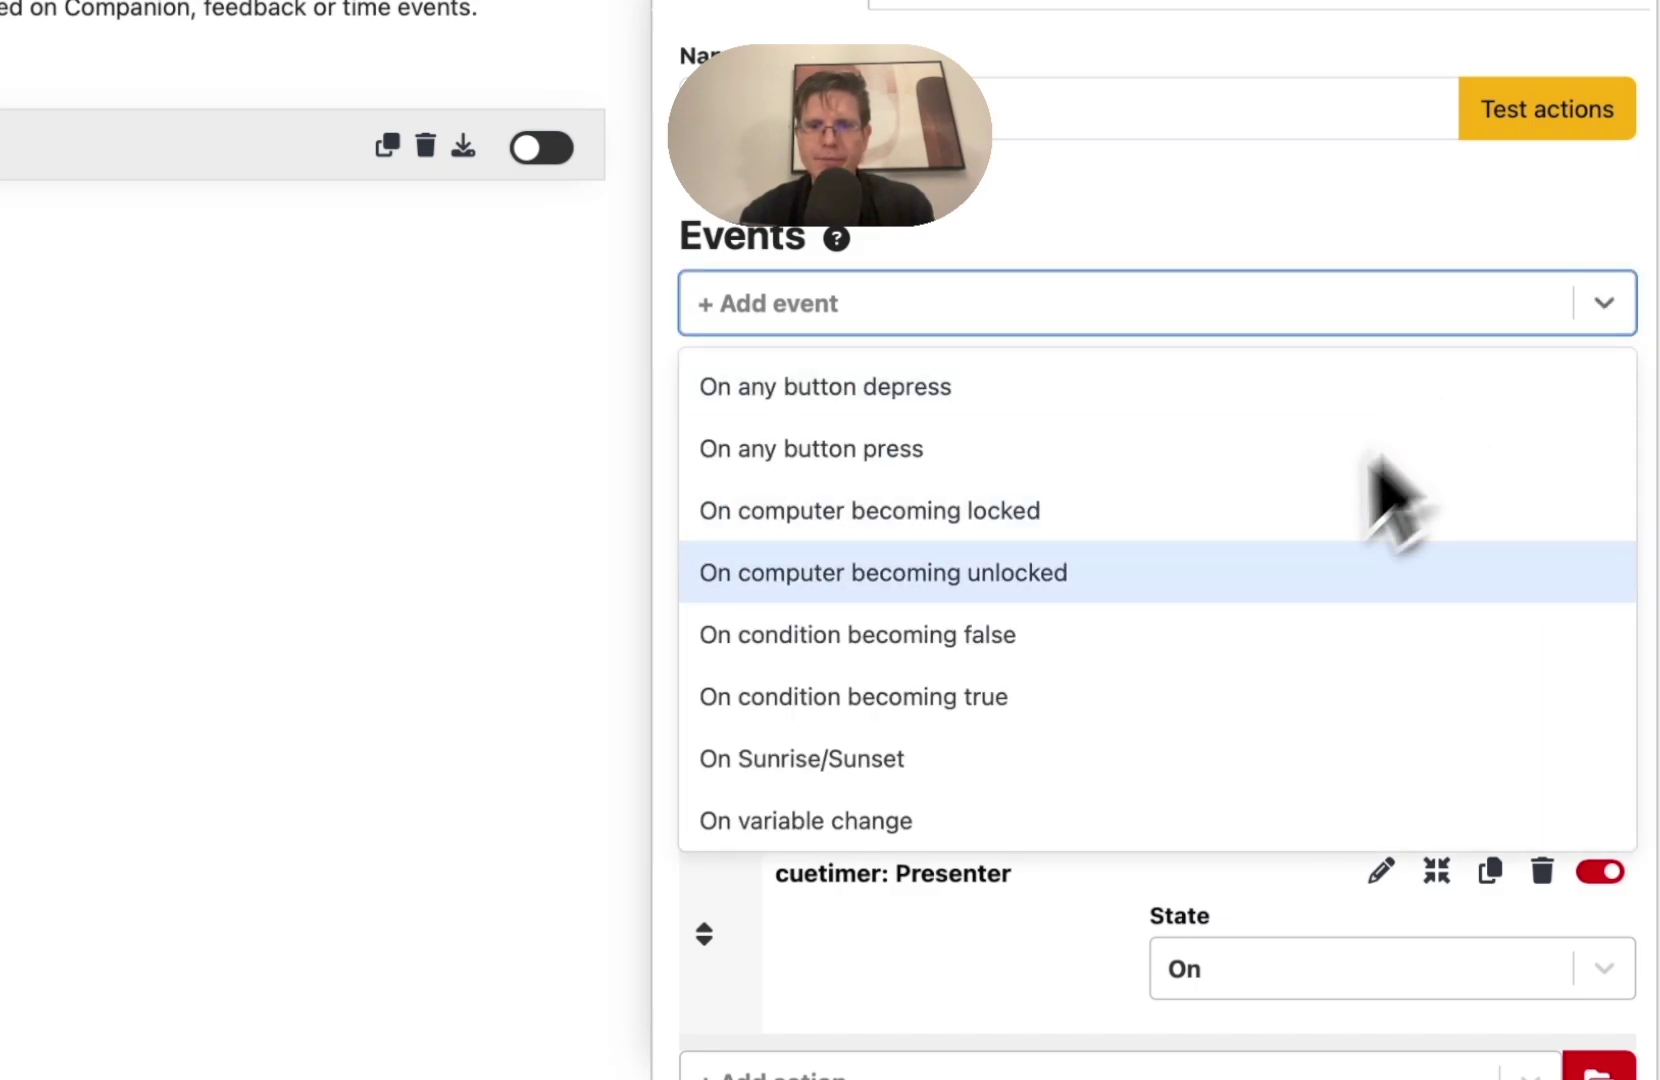
{"action": "left_click", "coordinate": [1085, 695]}
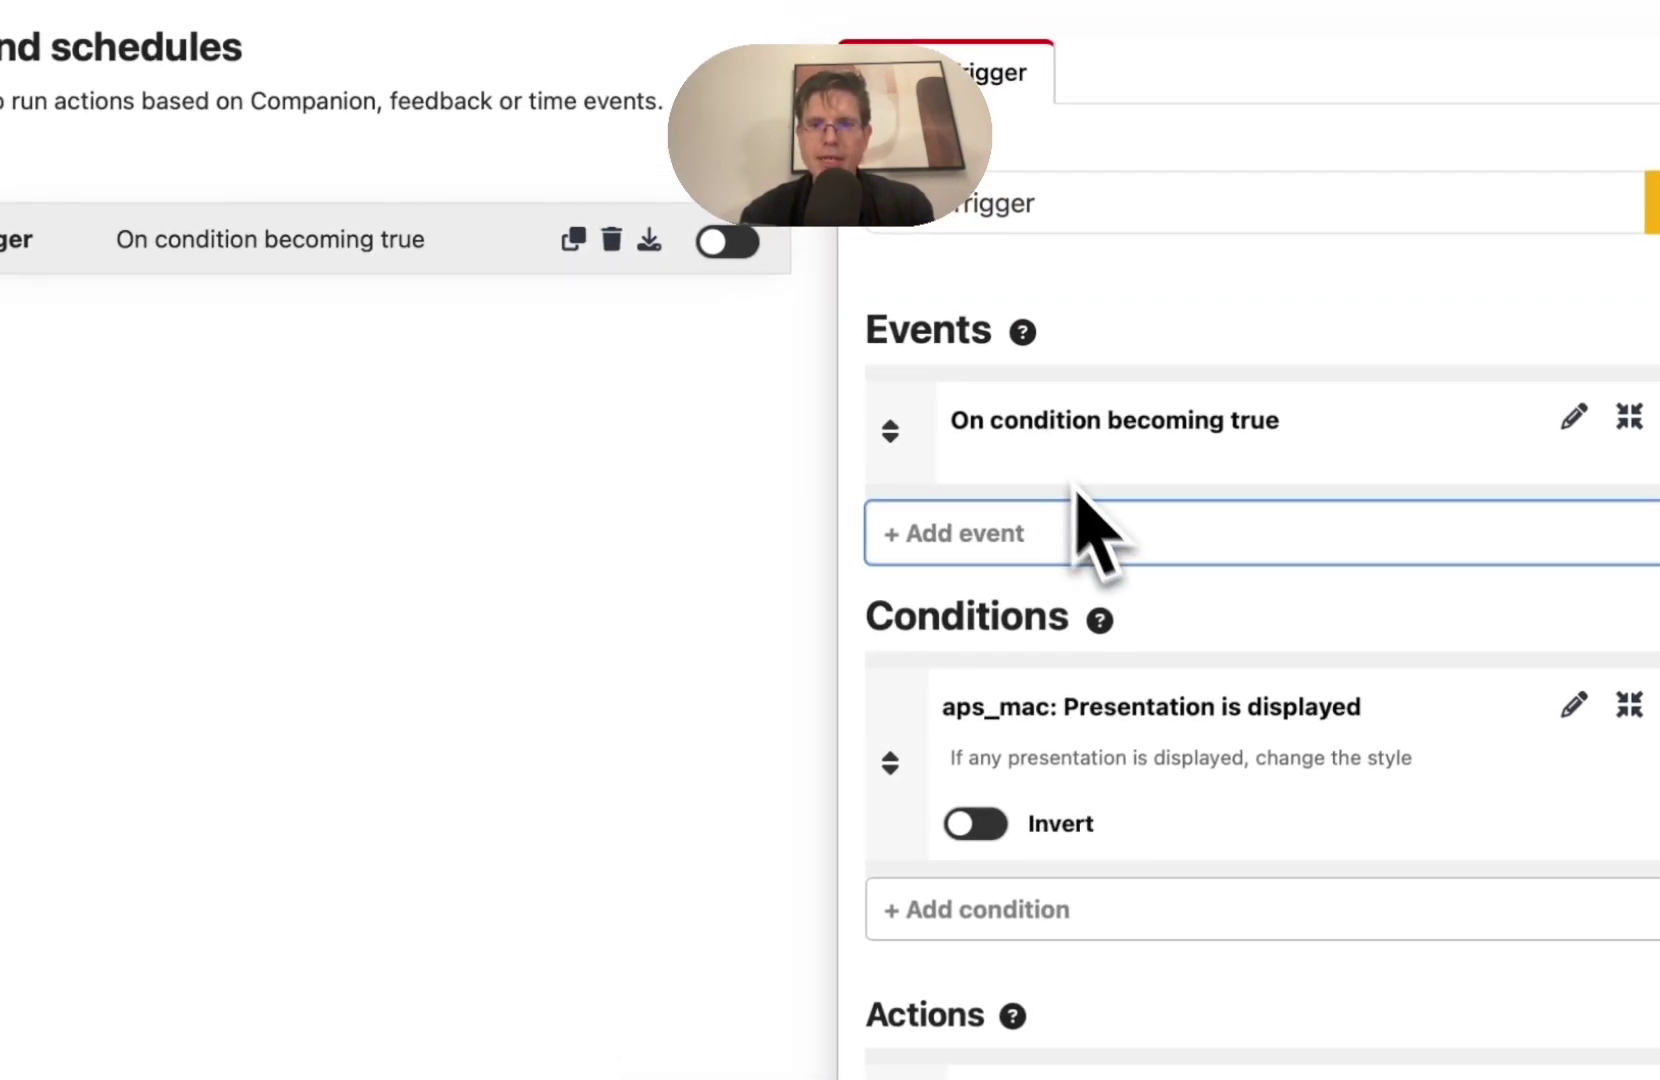
{"action": "scroll", "coordinate": [1232, 712], "scroll_direction": "down", "scroll_amount": 4}
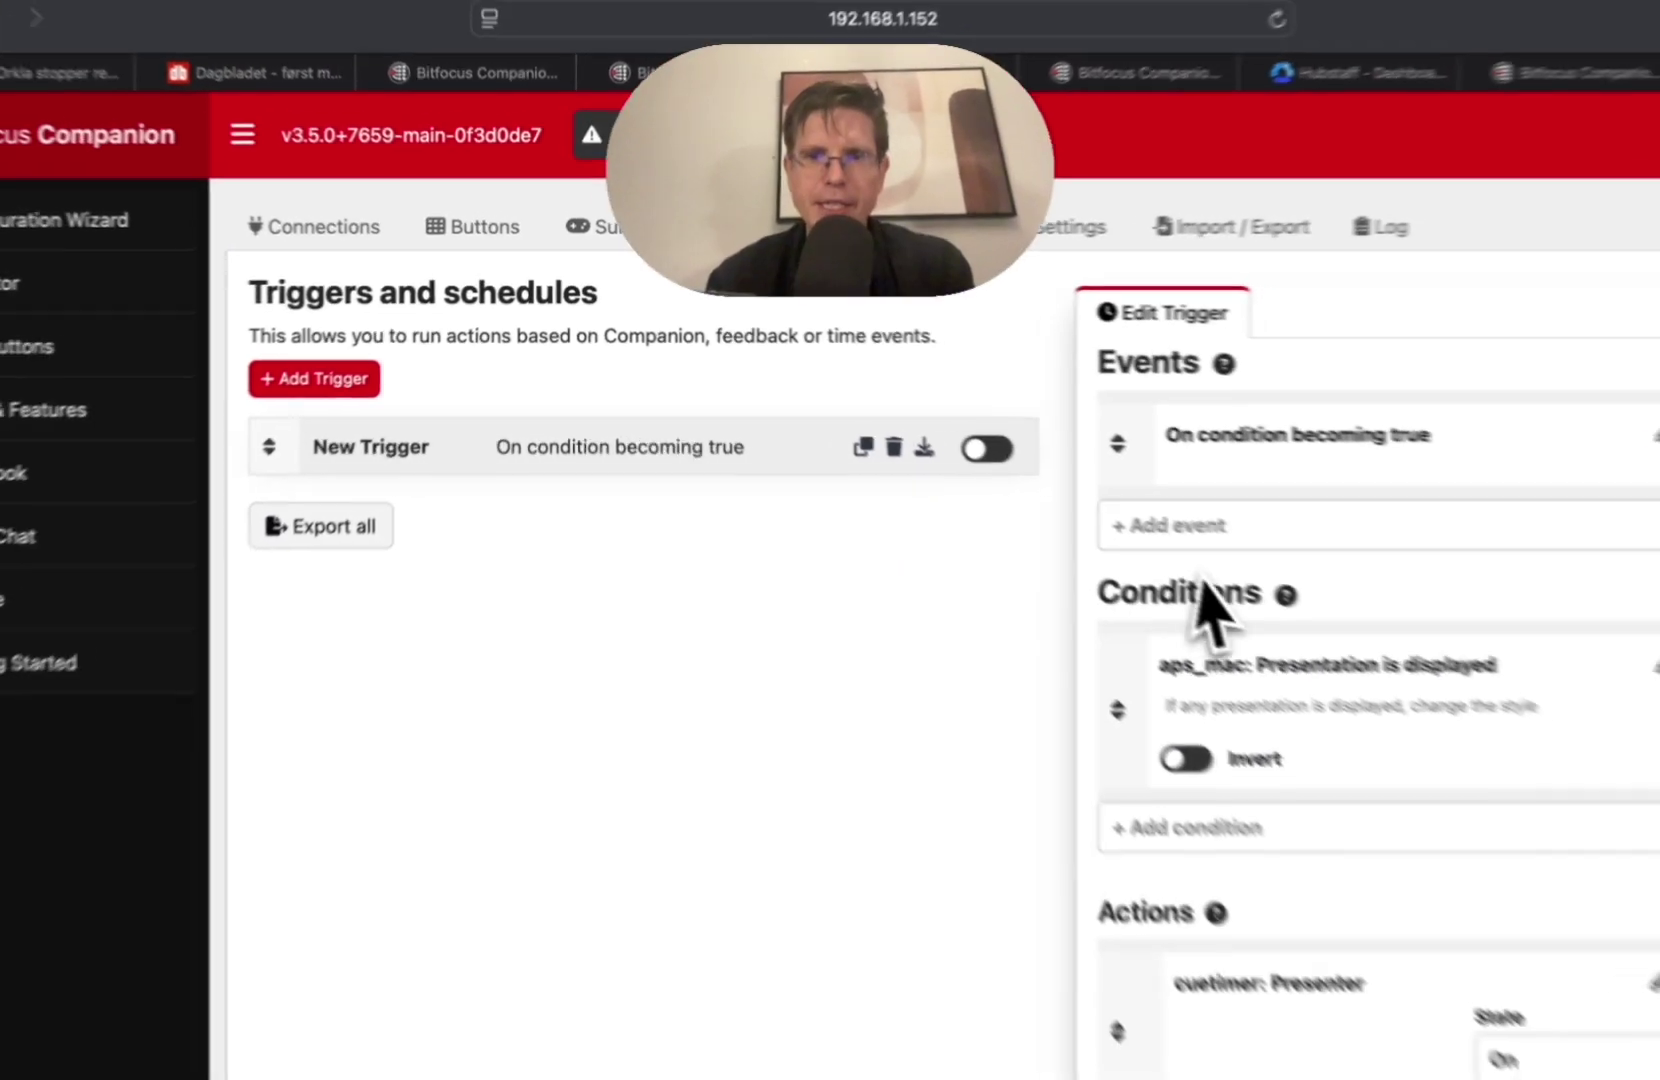
Rename the new trigger as "Presenter on" and enable it.
{"action": "scroll", "coordinate": [1290, 560], "scroll_direction": "up", "scroll_amount": 3}
{"action": "left_click", "coordinate": [1114, 396]}
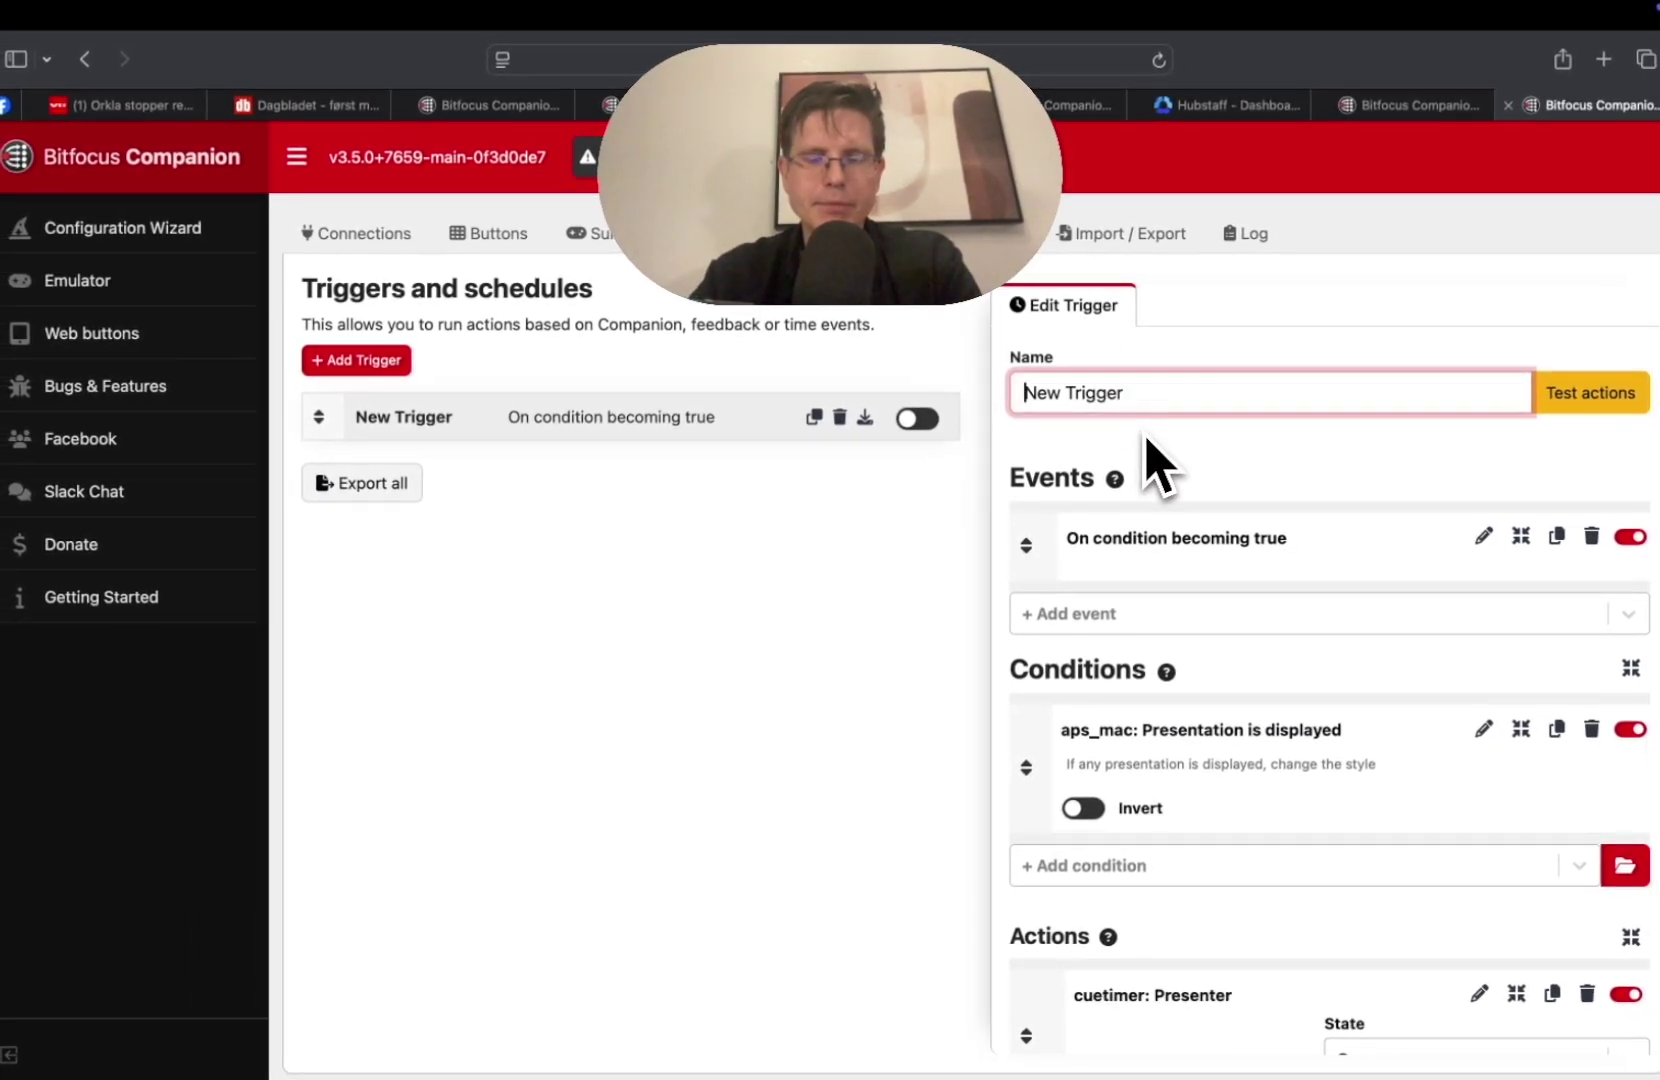
{"action": "type", "text": "Presente"}
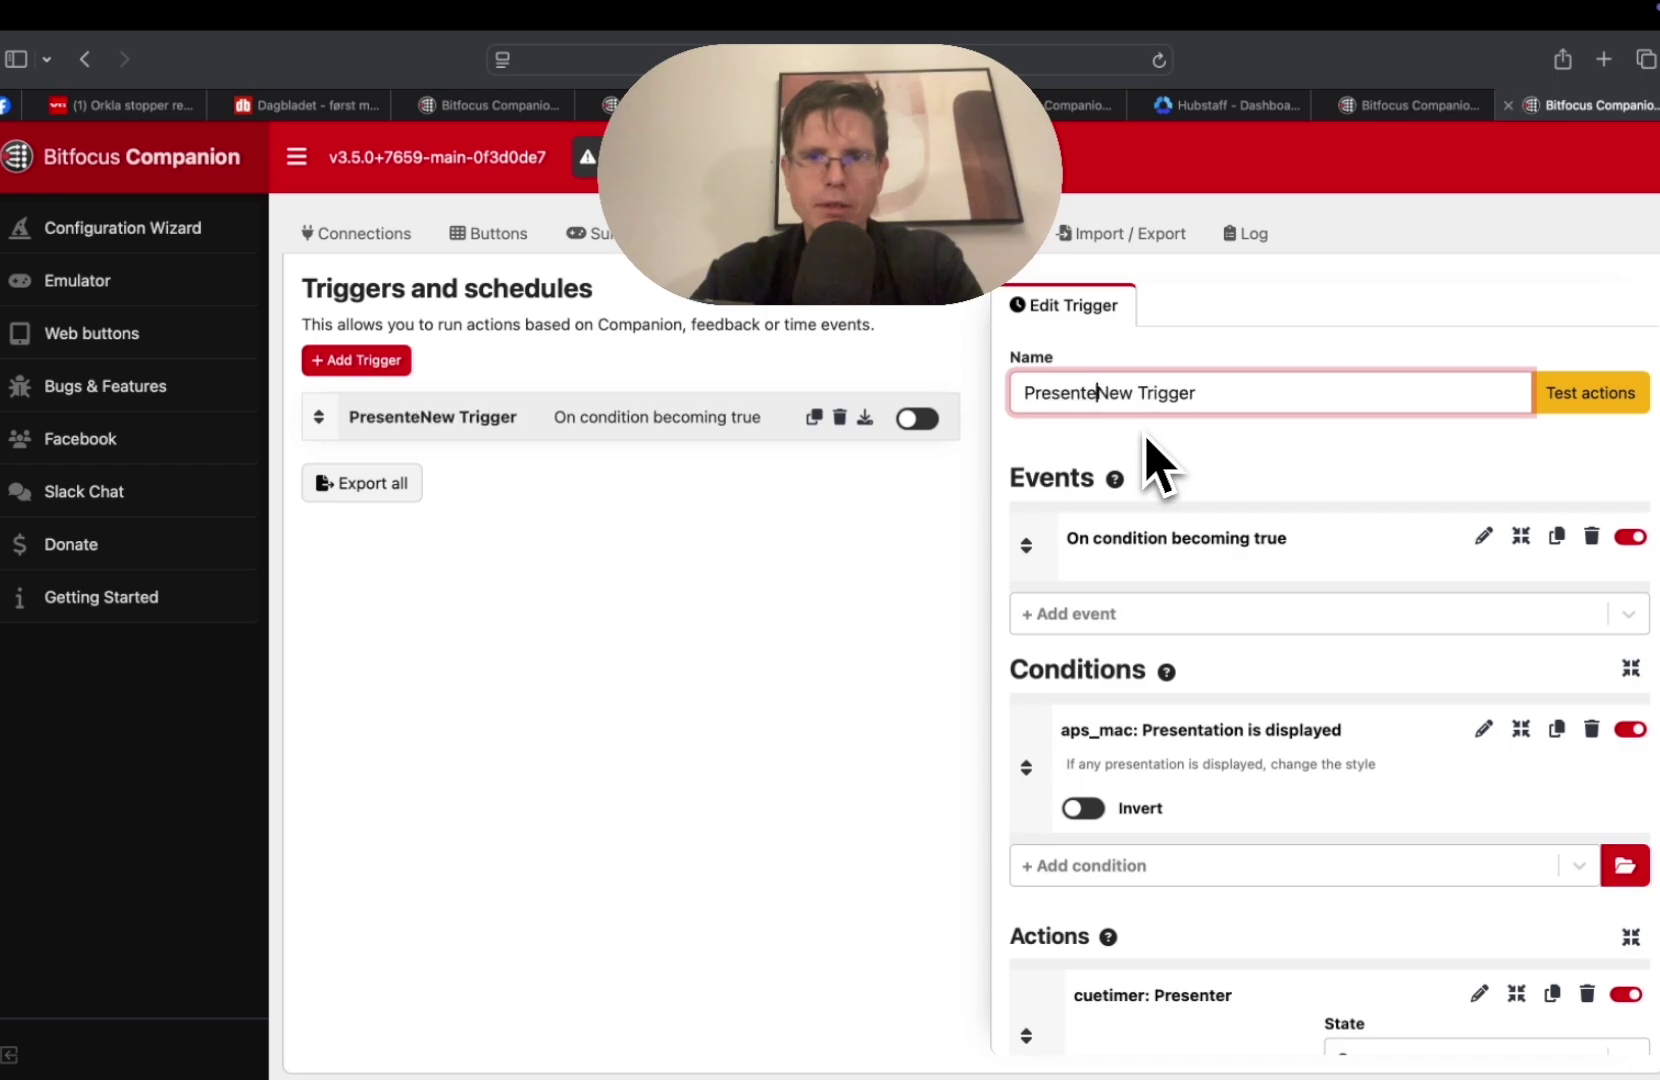
{"action": "type", "text": "r on"}
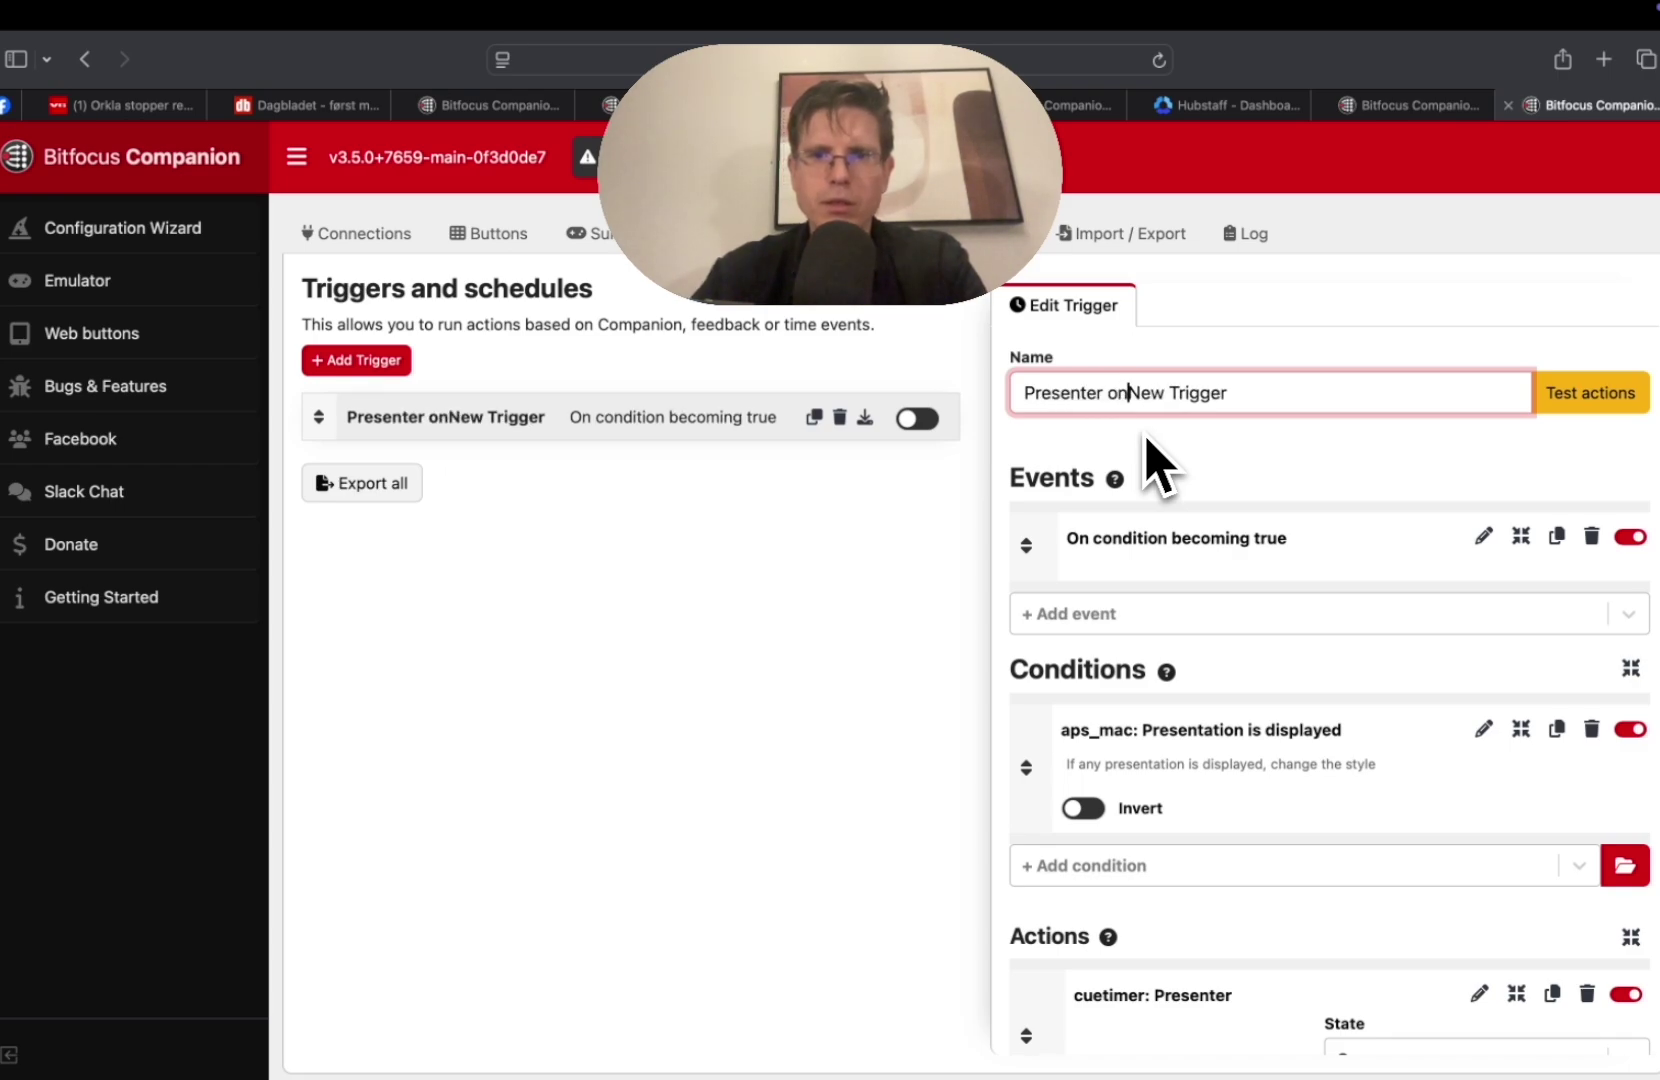
{"action": "key", "text": "BackSpace"}
{"action": "key", "text": "BackSpace"}
{"action": "key", "text": "BackSpace"}
{"action": "key", "text": "BackSpace"}
{"action": "key", "text": "BackSpace"}
{"action": "key", "text": "BackSpace"}
{"action": "key", "text": "BackSpace"}
{"action": "key", "text": "BackSpace"}
{"action": "key", "text": "BackSpace"}
{"action": "key", "text": "BackSpace"}
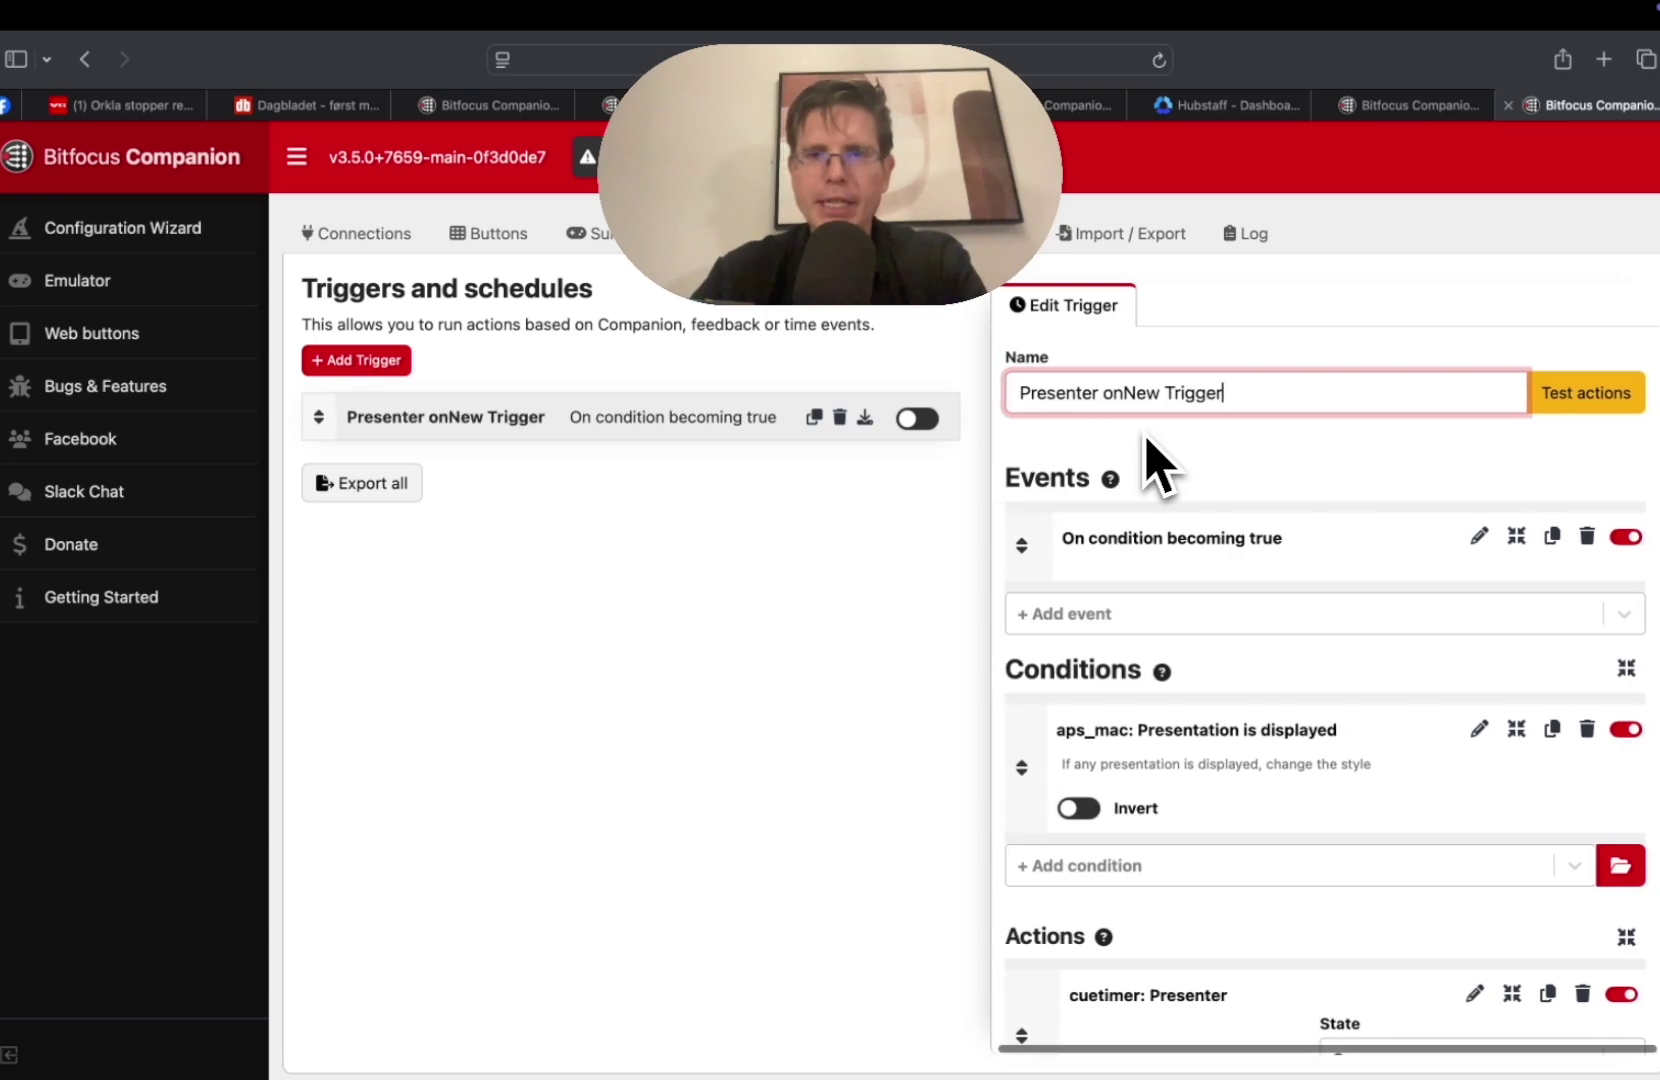
{"action": "key", "text": "BackSpace"}
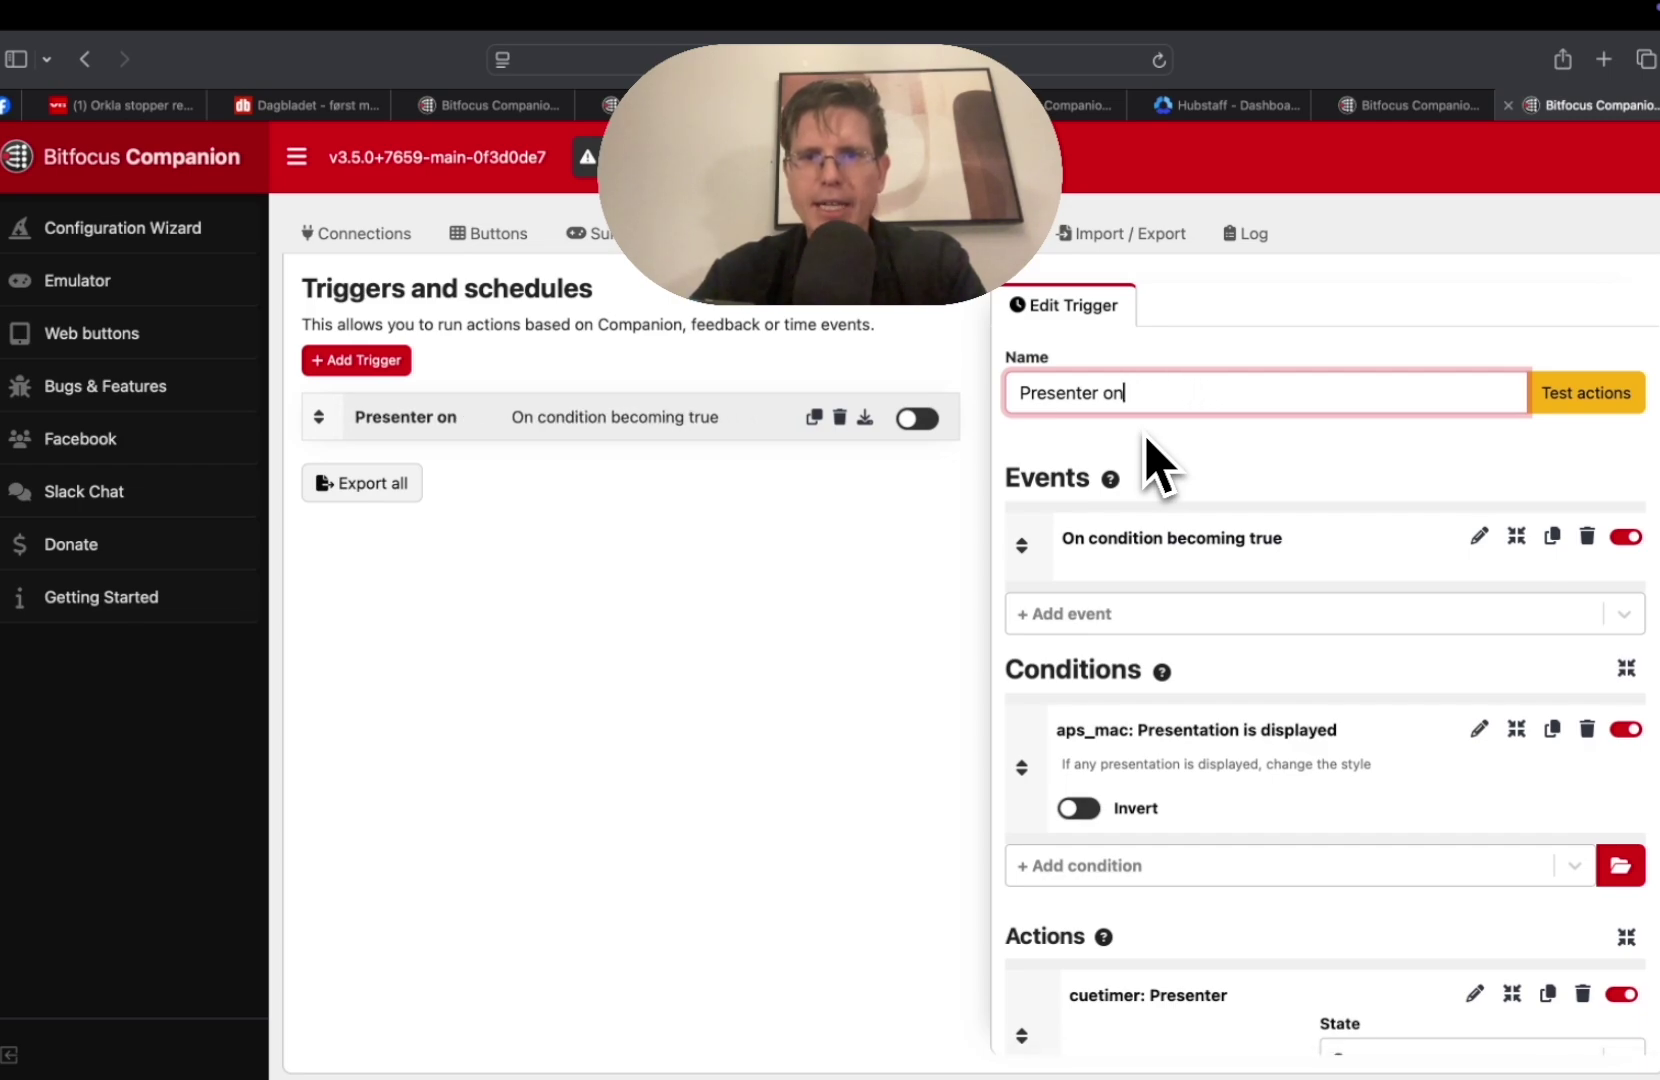
{"action": "left_click", "coordinate": [894, 498]}
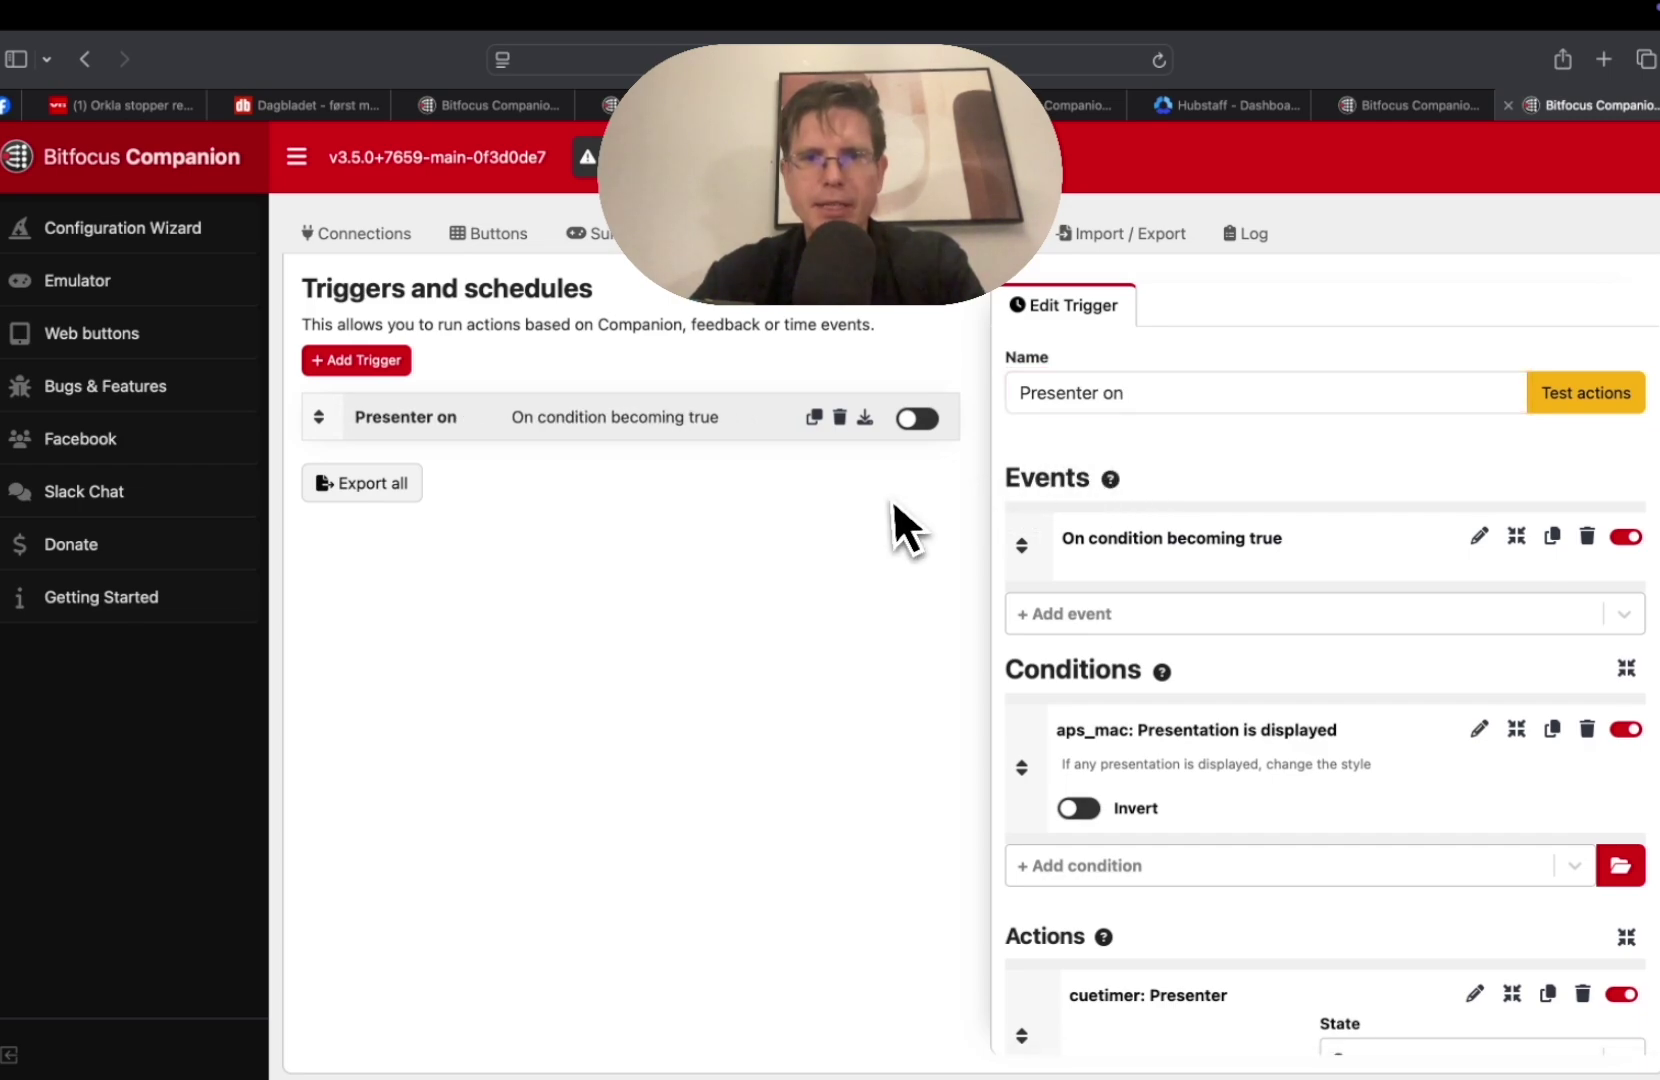
{"action": "left_click", "coordinate": [911, 428]}
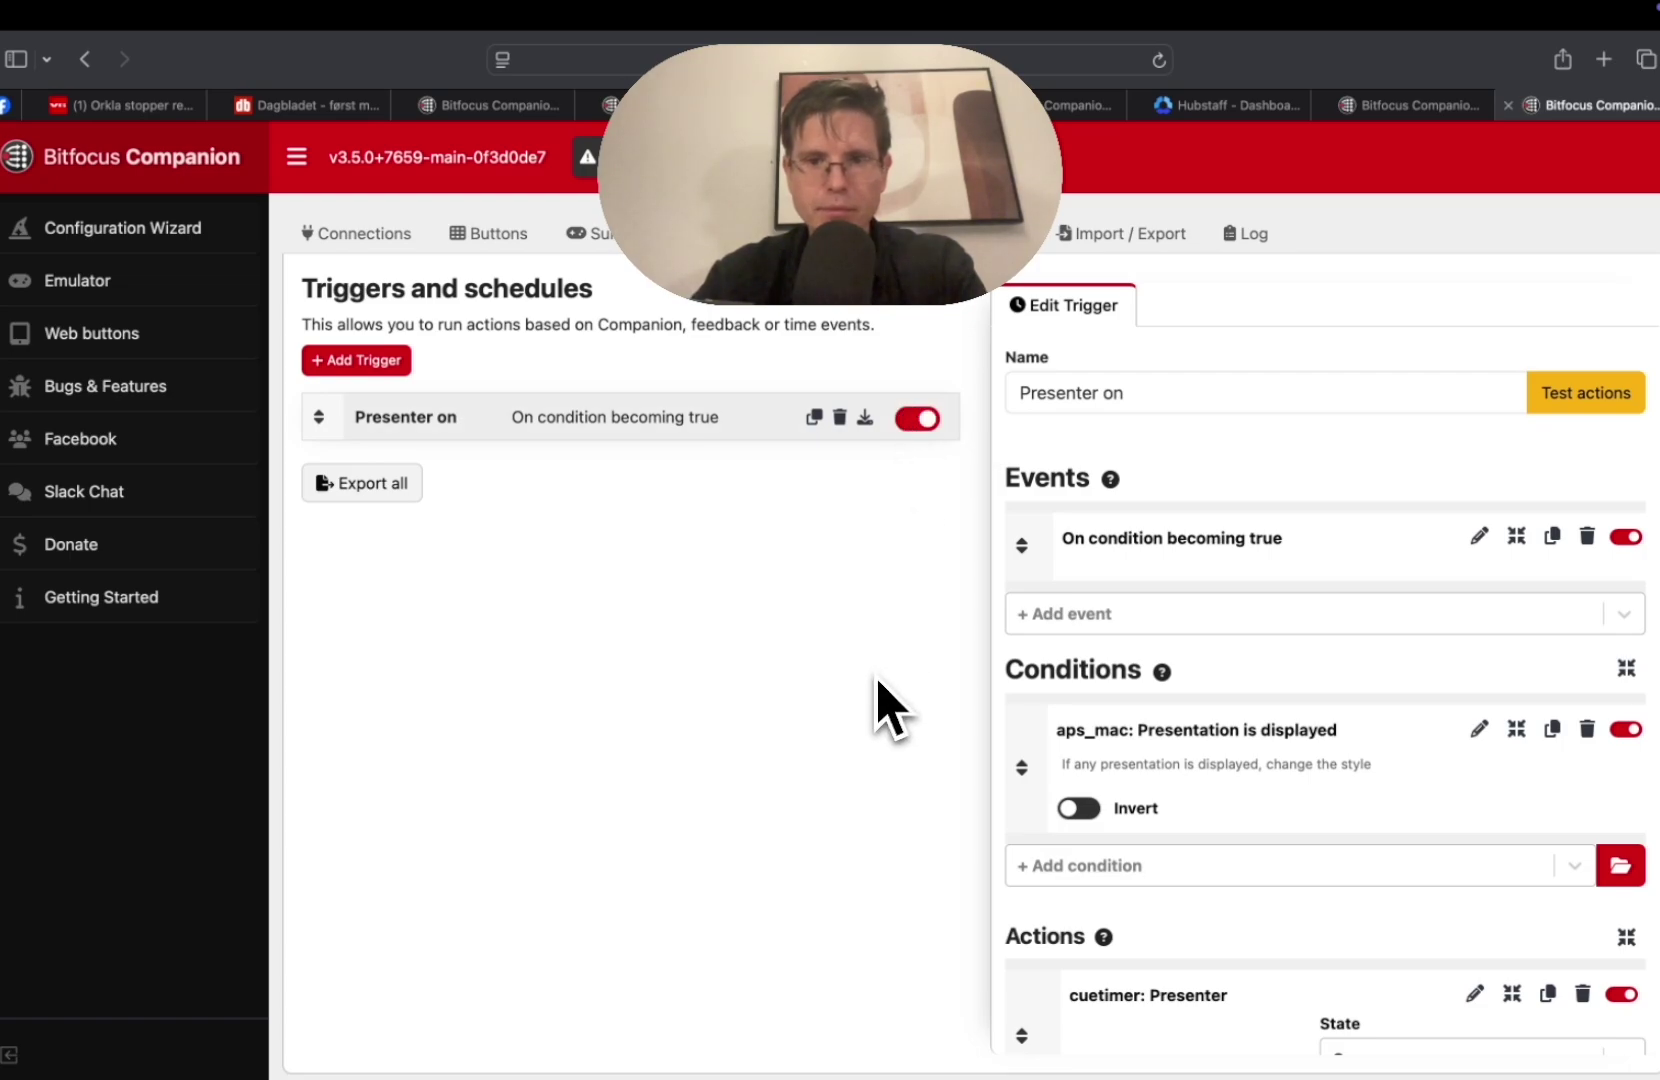
Switch to PowerPoint and start the slide show from the current slide to test the trigger.
{"action": "mouse_move", "coordinate": [935, 1065]}
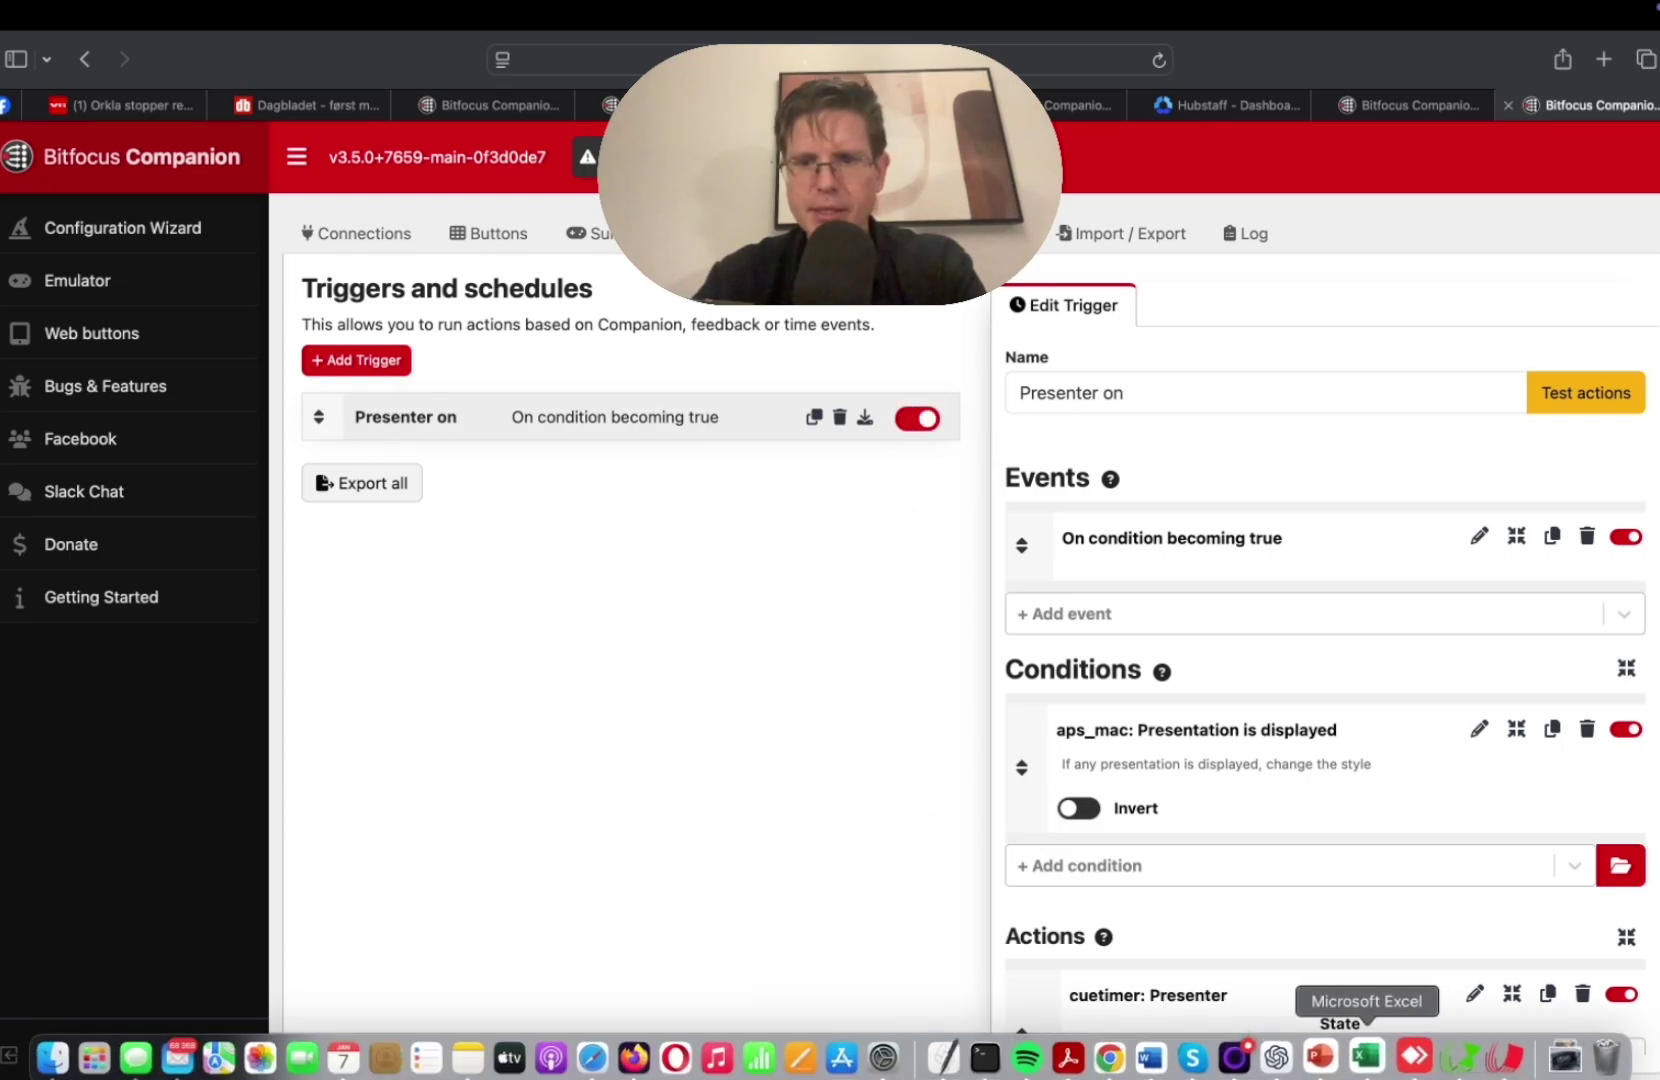
{"action": "left_click", "coordinate": [1322, 1057]}
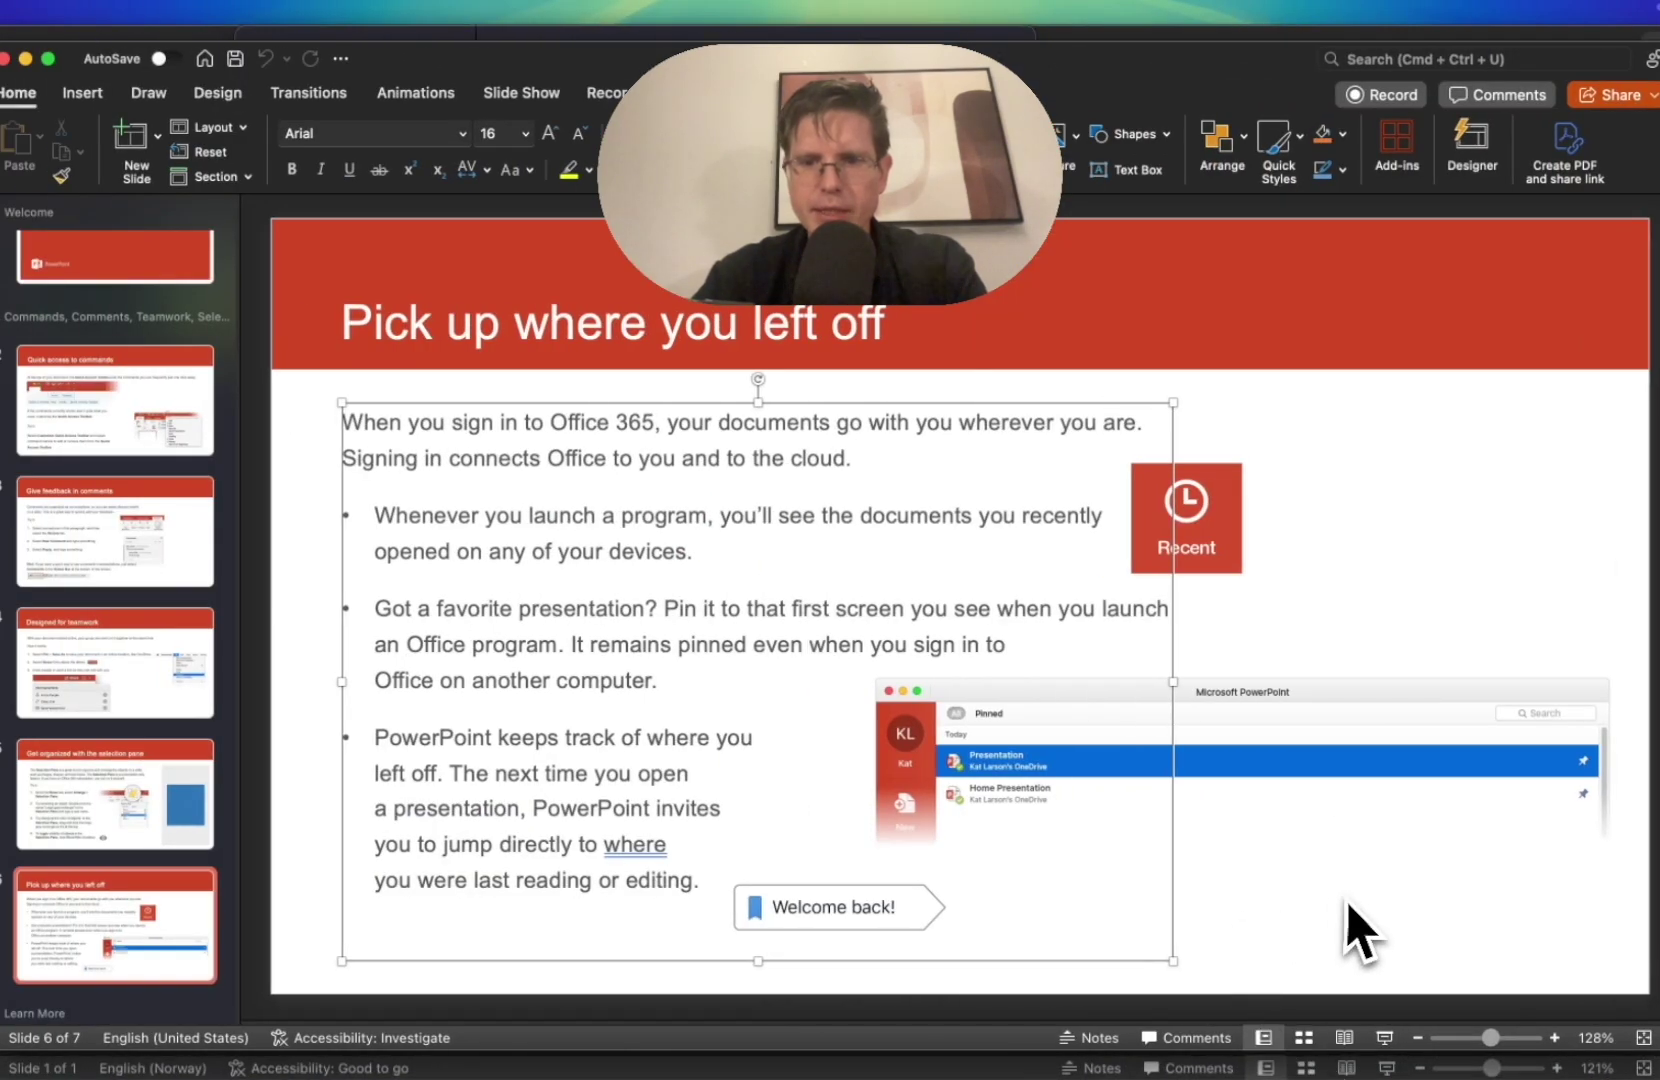
{"action": "left_click", "coordinate": [1385, 1038]}
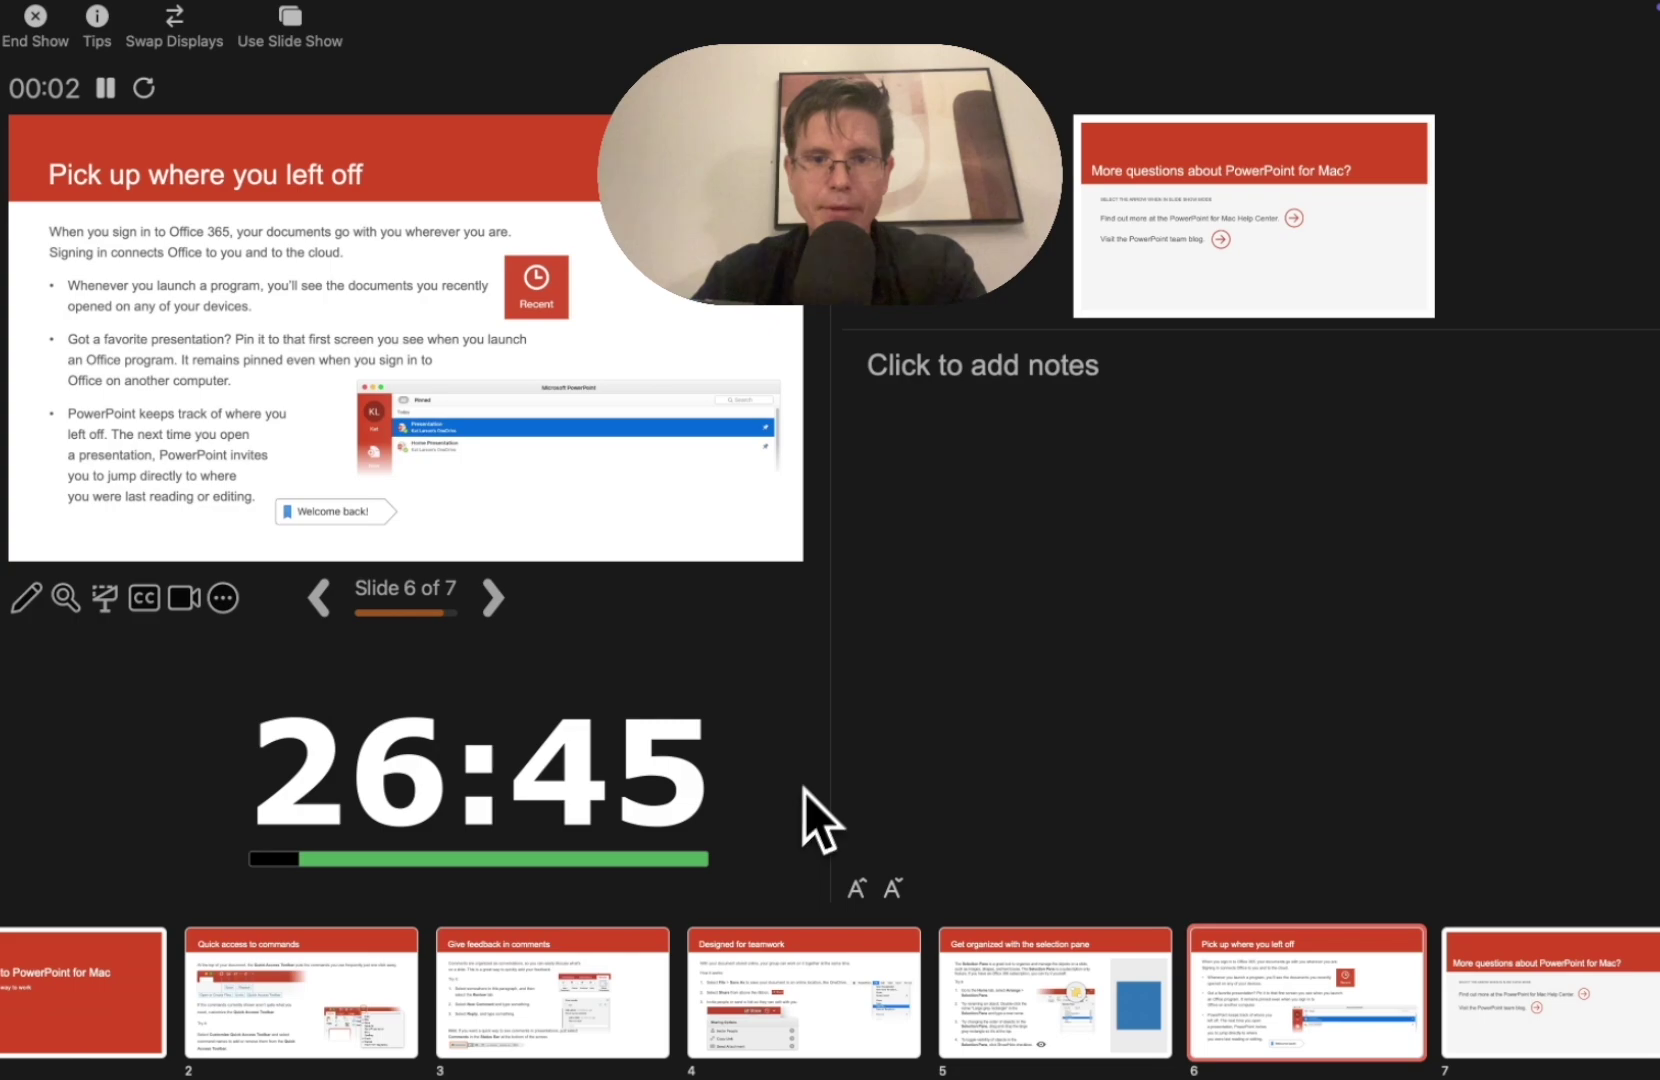
{"action": "mouse_move", "coordinate": [788, 675]}
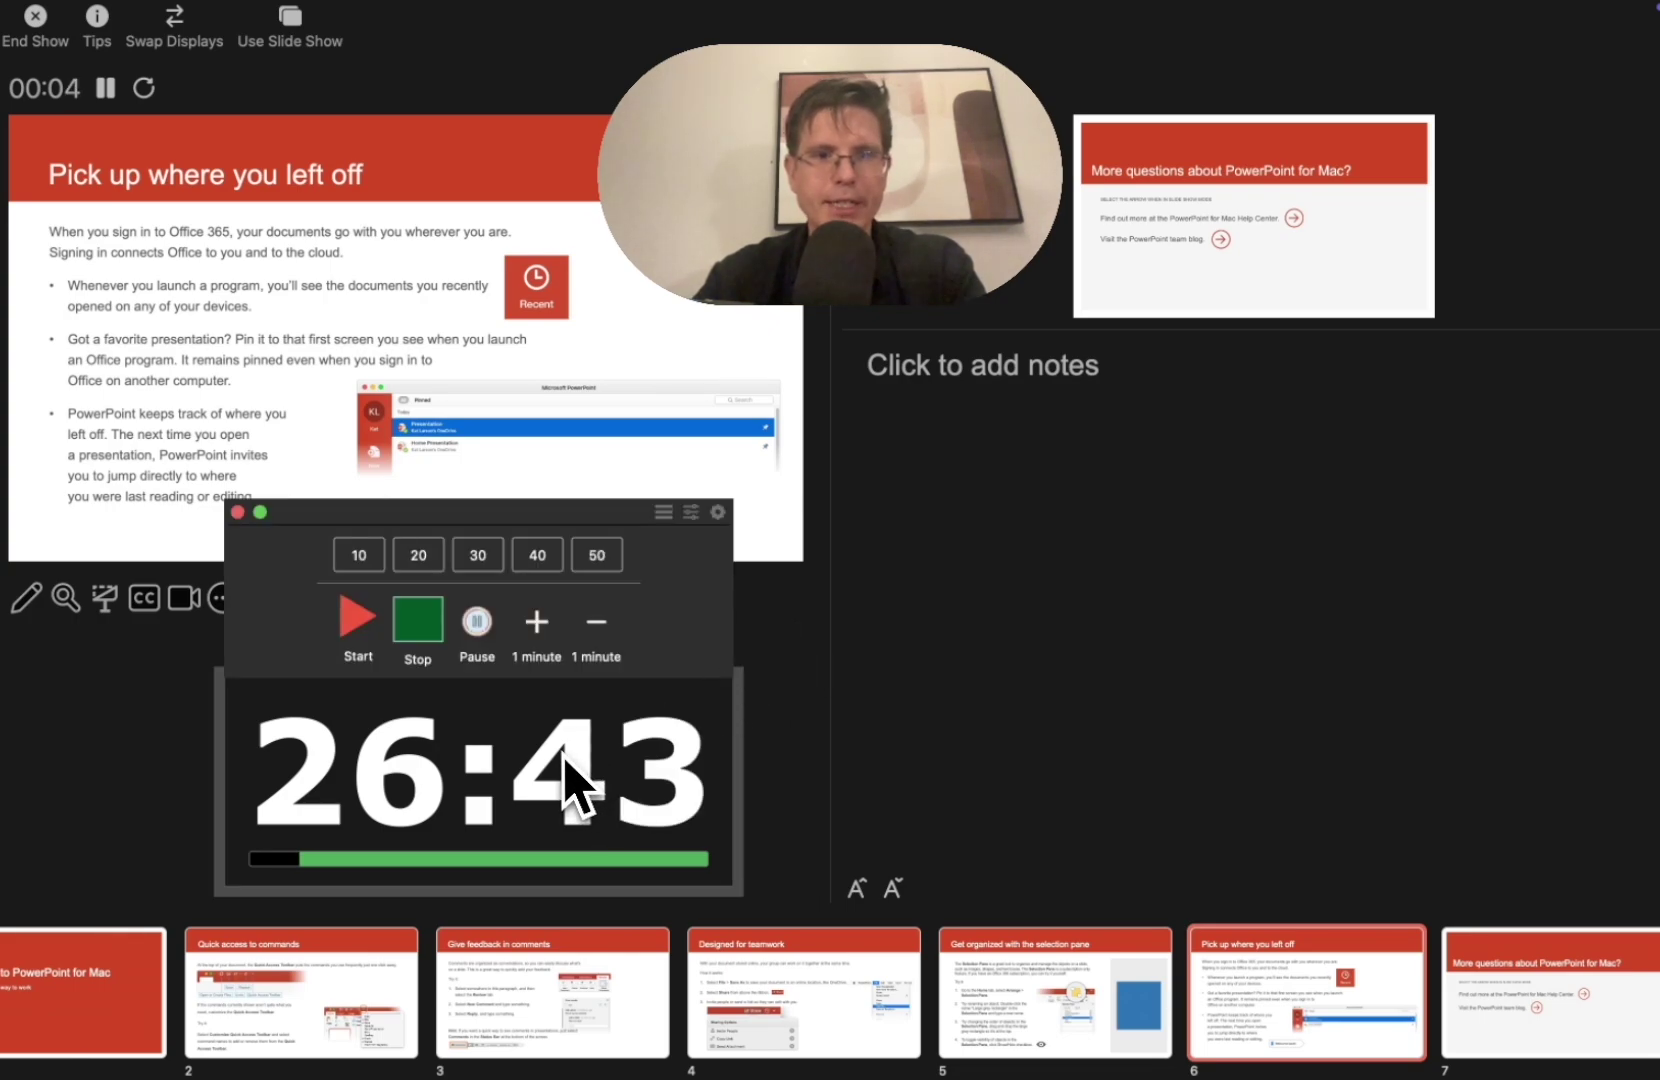
Stop the running countdown in the timer overlay and end the slide show.
{"action": "left_click", "coordinate": [421, 641]}
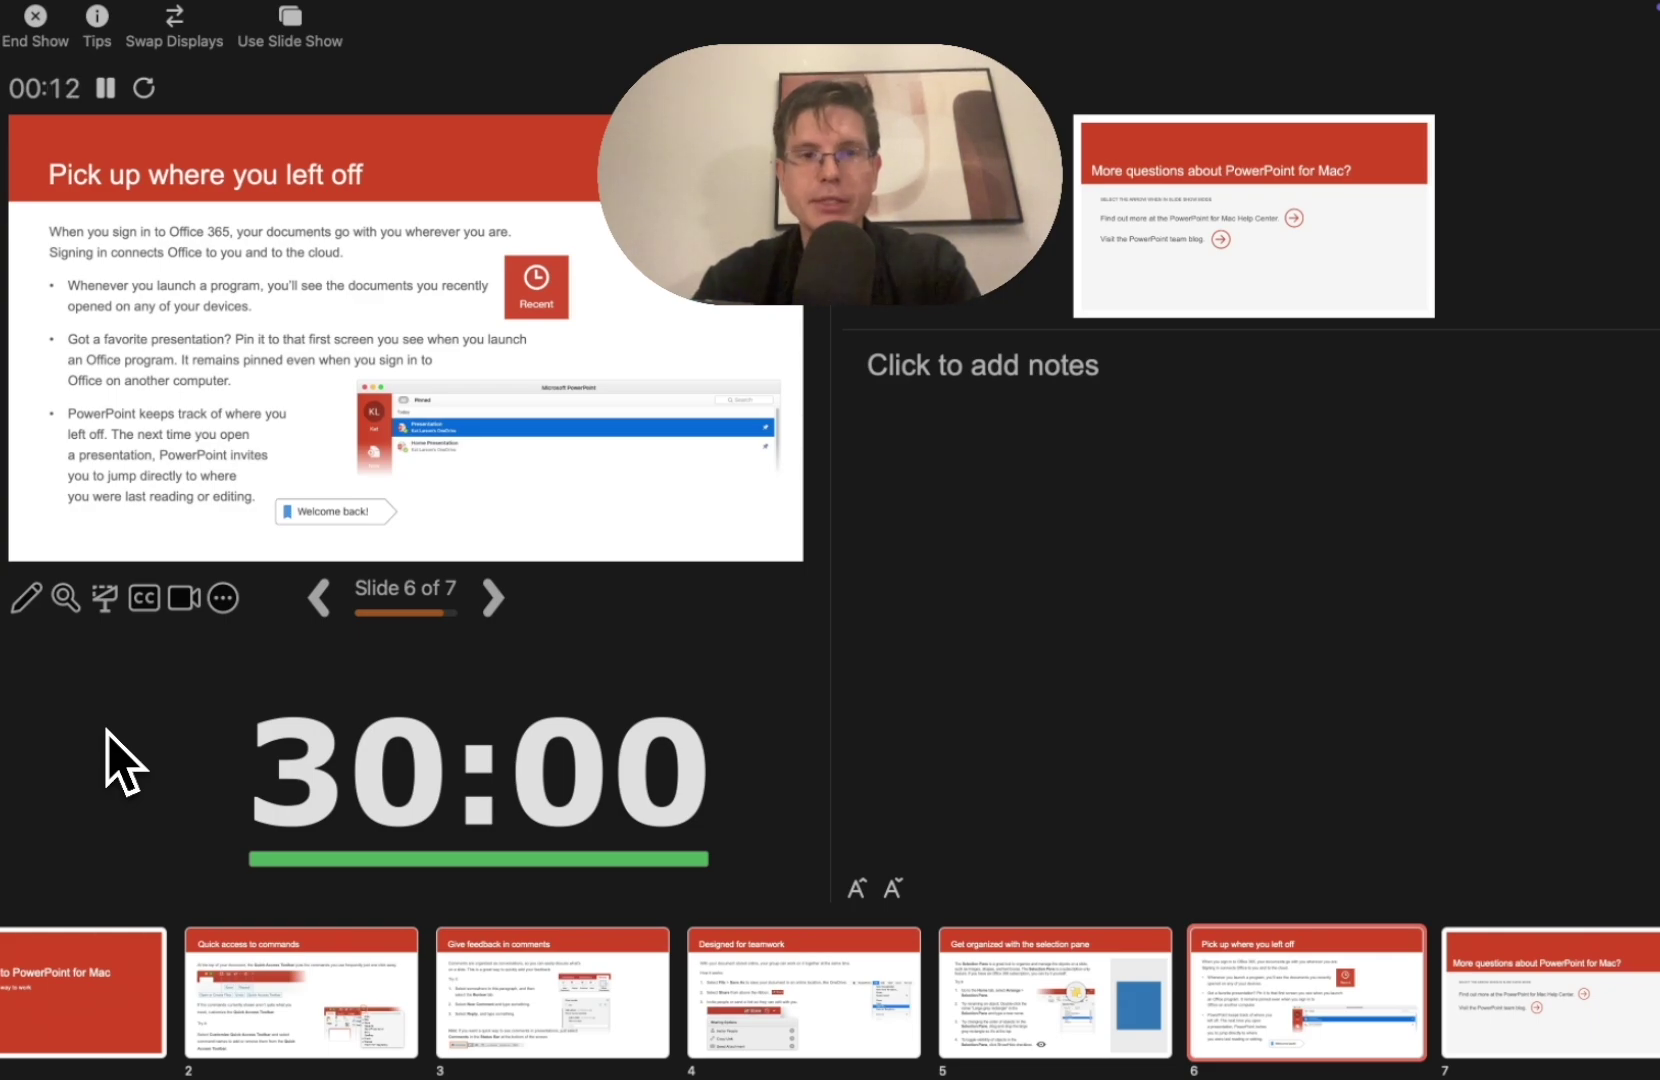
{"action": "key", "text": "Escape"}
{"action": "mouse_move", "coordinate": [321, 759]}
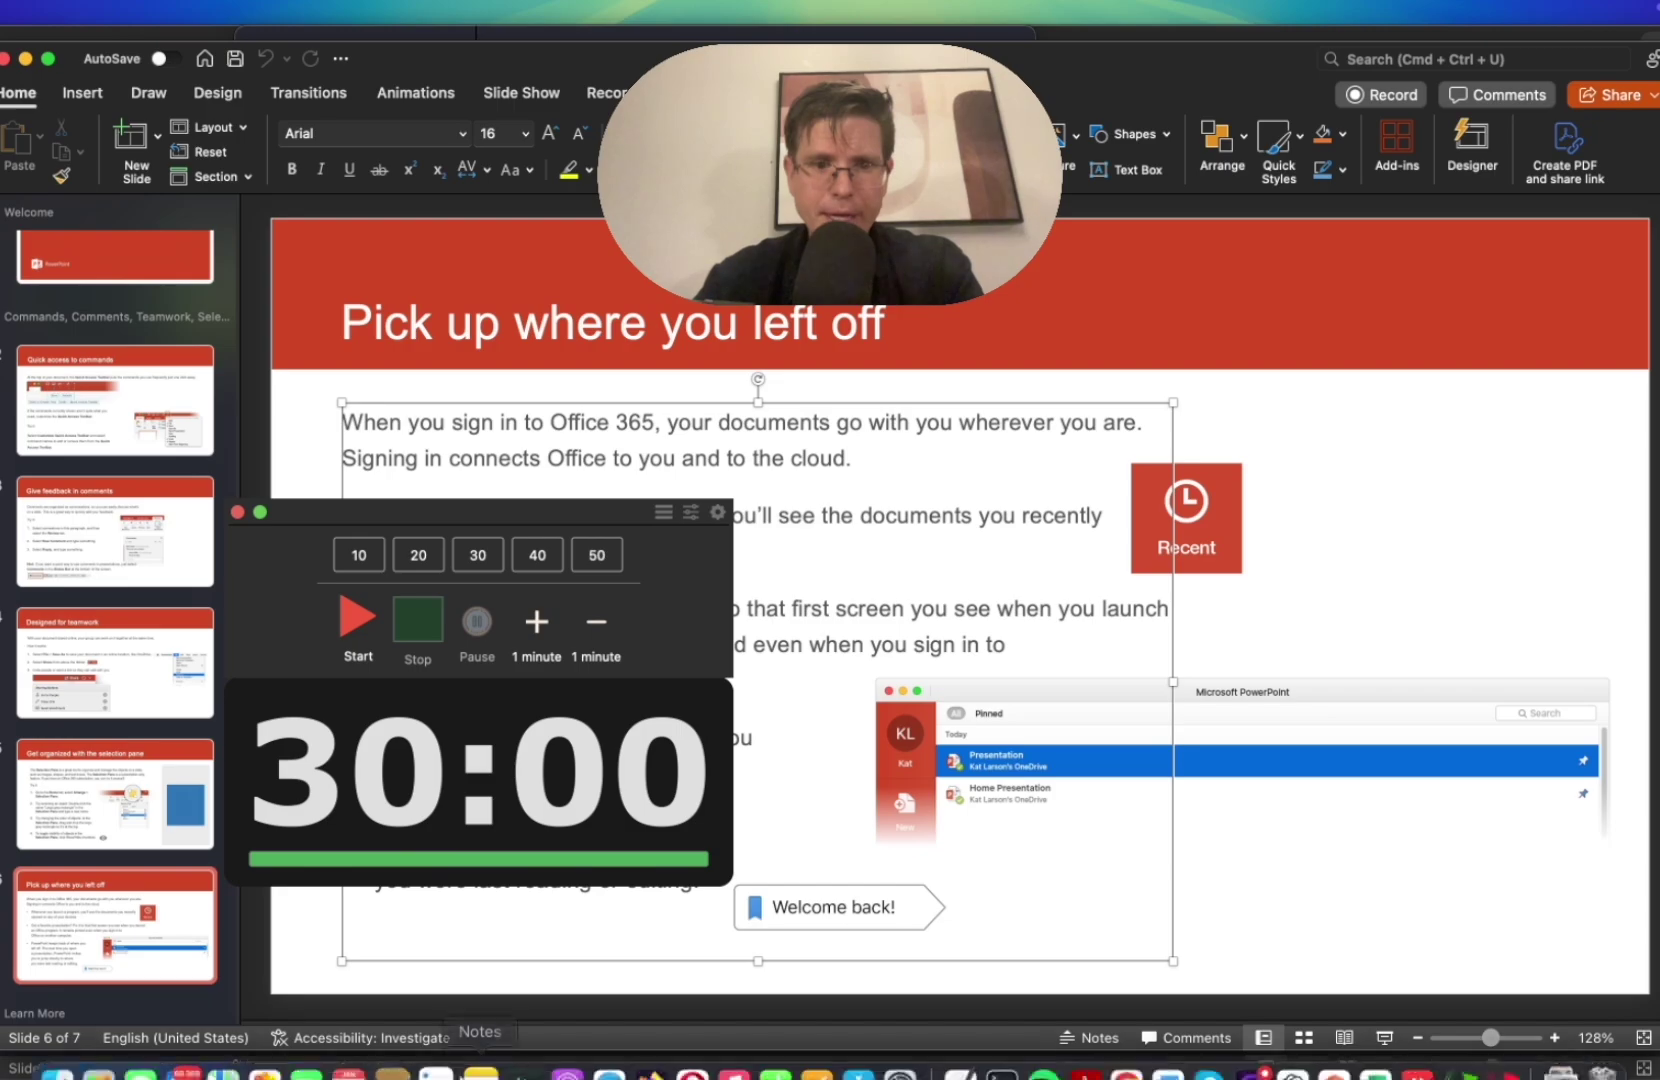
Switch back to Companion, duplicate the "Presenter on" trigger and rename the copy as "Presenter off".
{"action": "left_click", "coordinate": [604, 1055]}
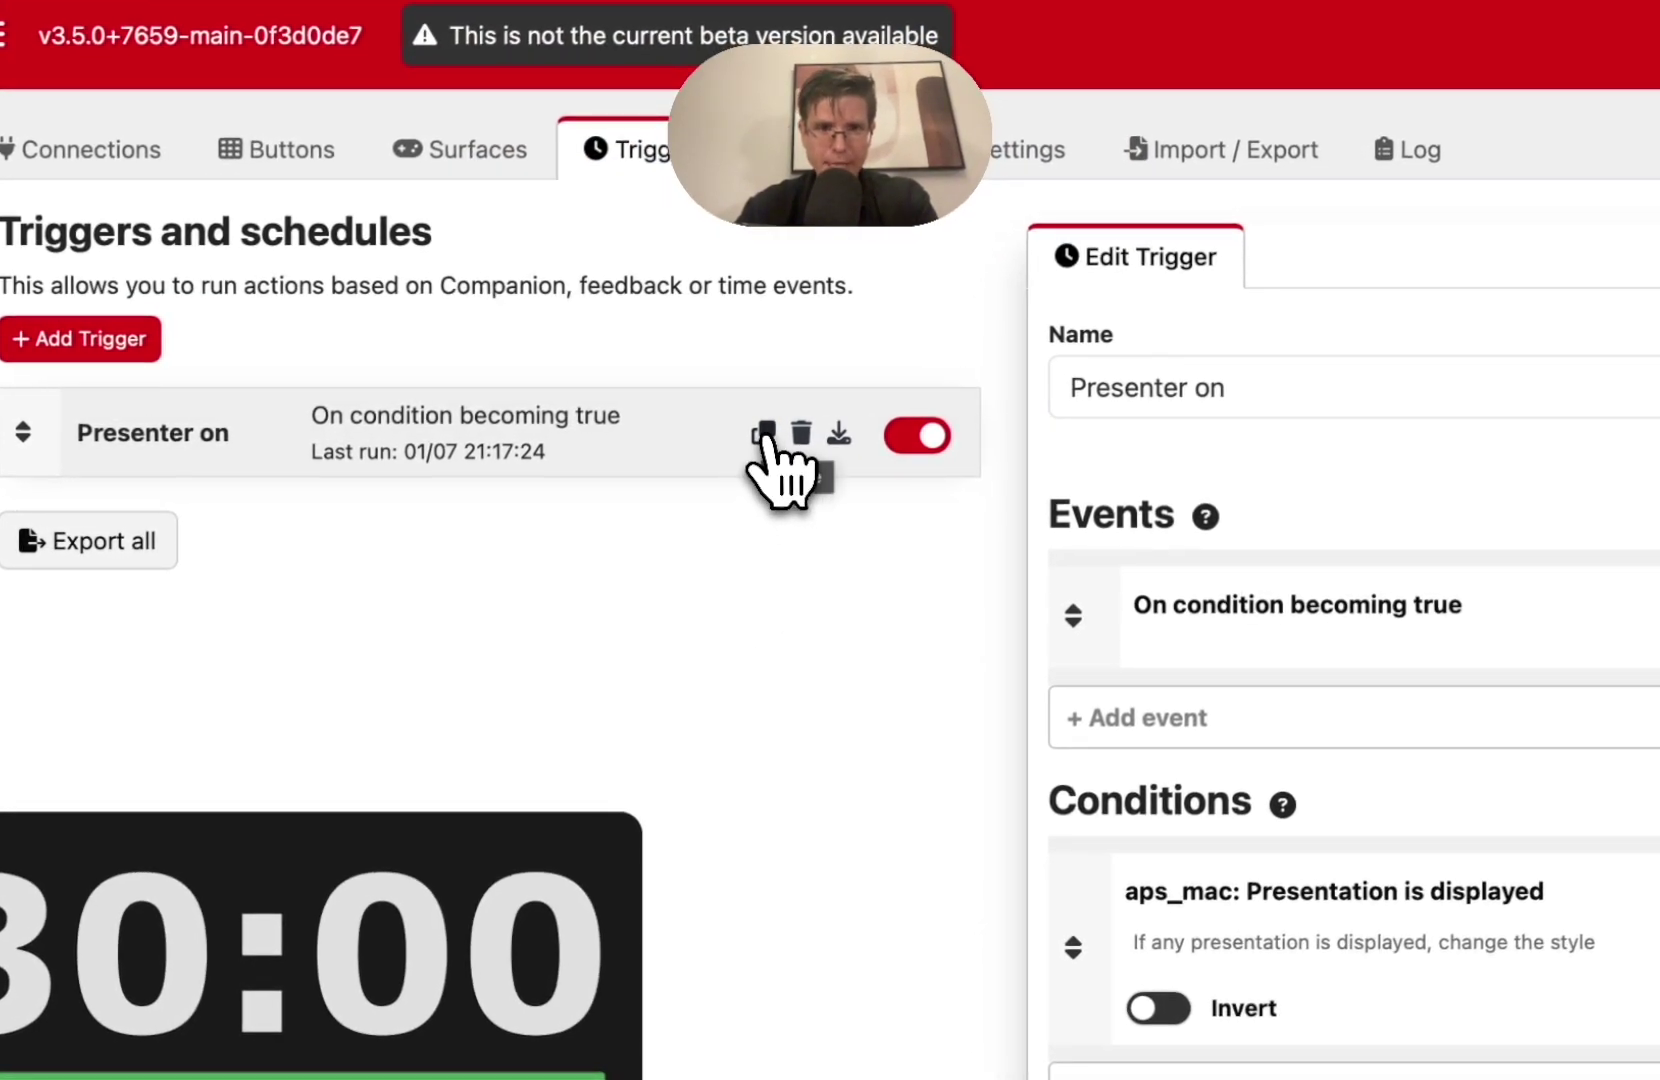
{"action": "left_click", "coordinate": [763, 433]}
{"action": "left_click", "coordinate": [450, 525]}
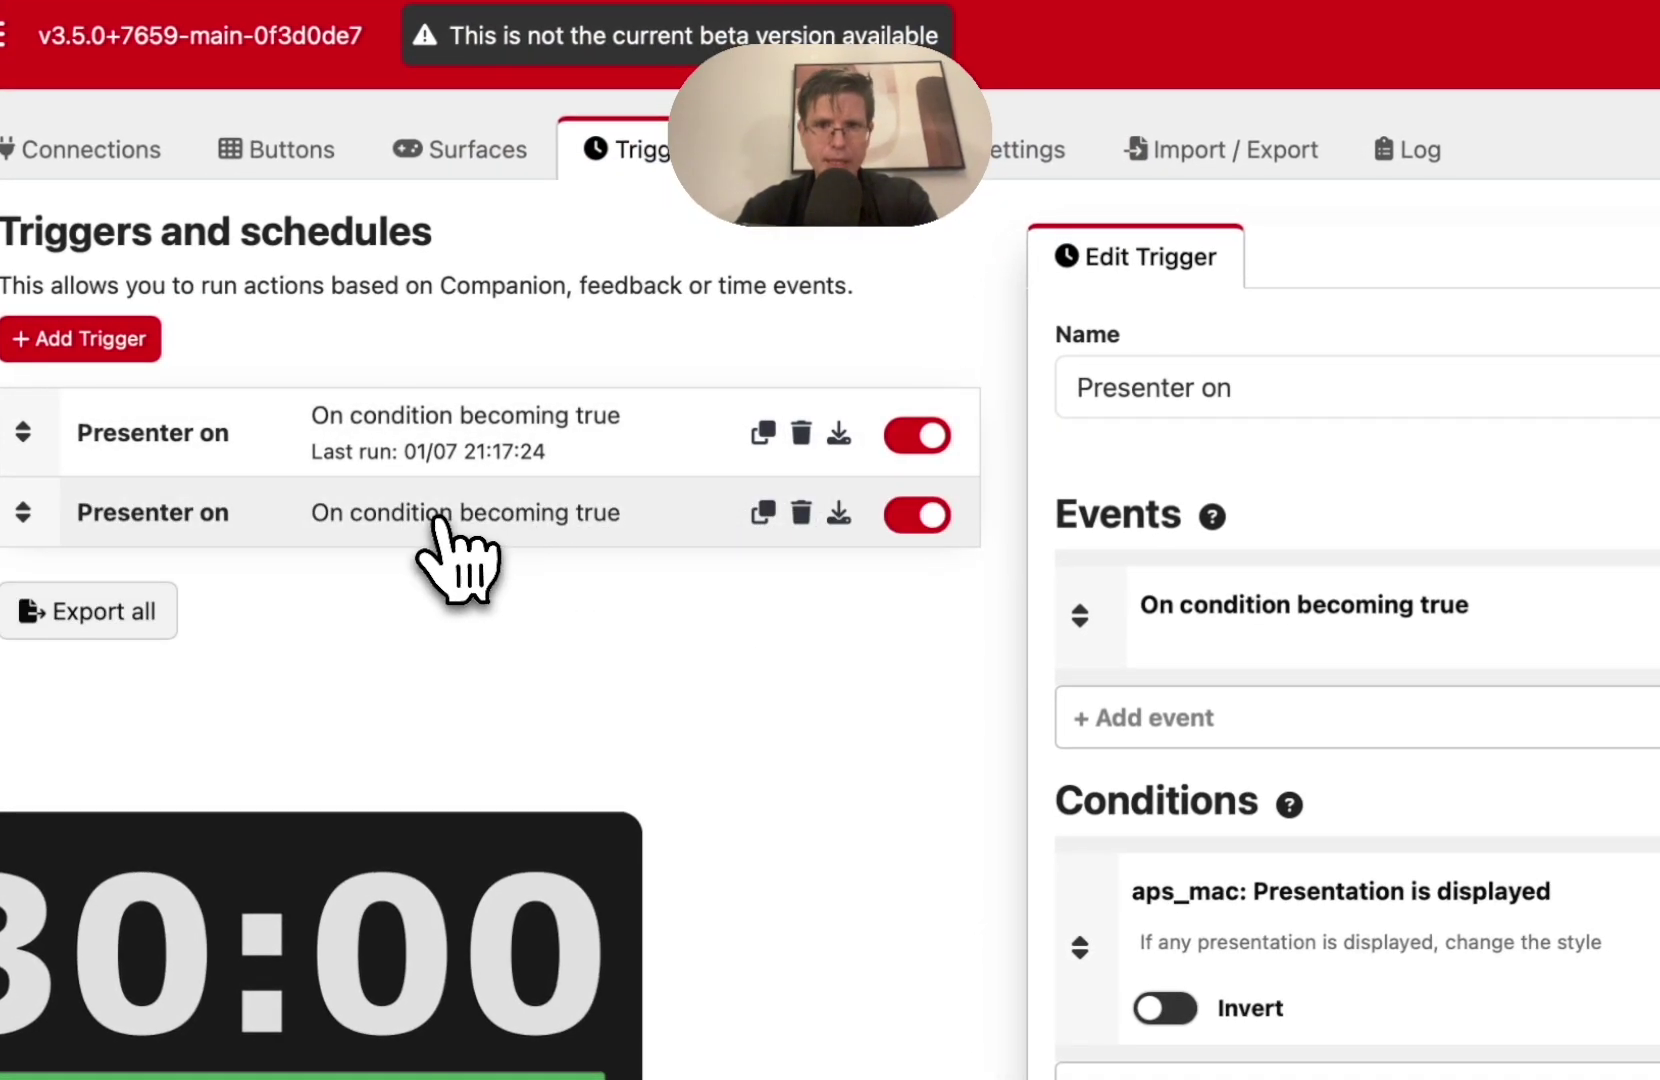
{"action": "left_click", "coordinate": [1266, 388]}
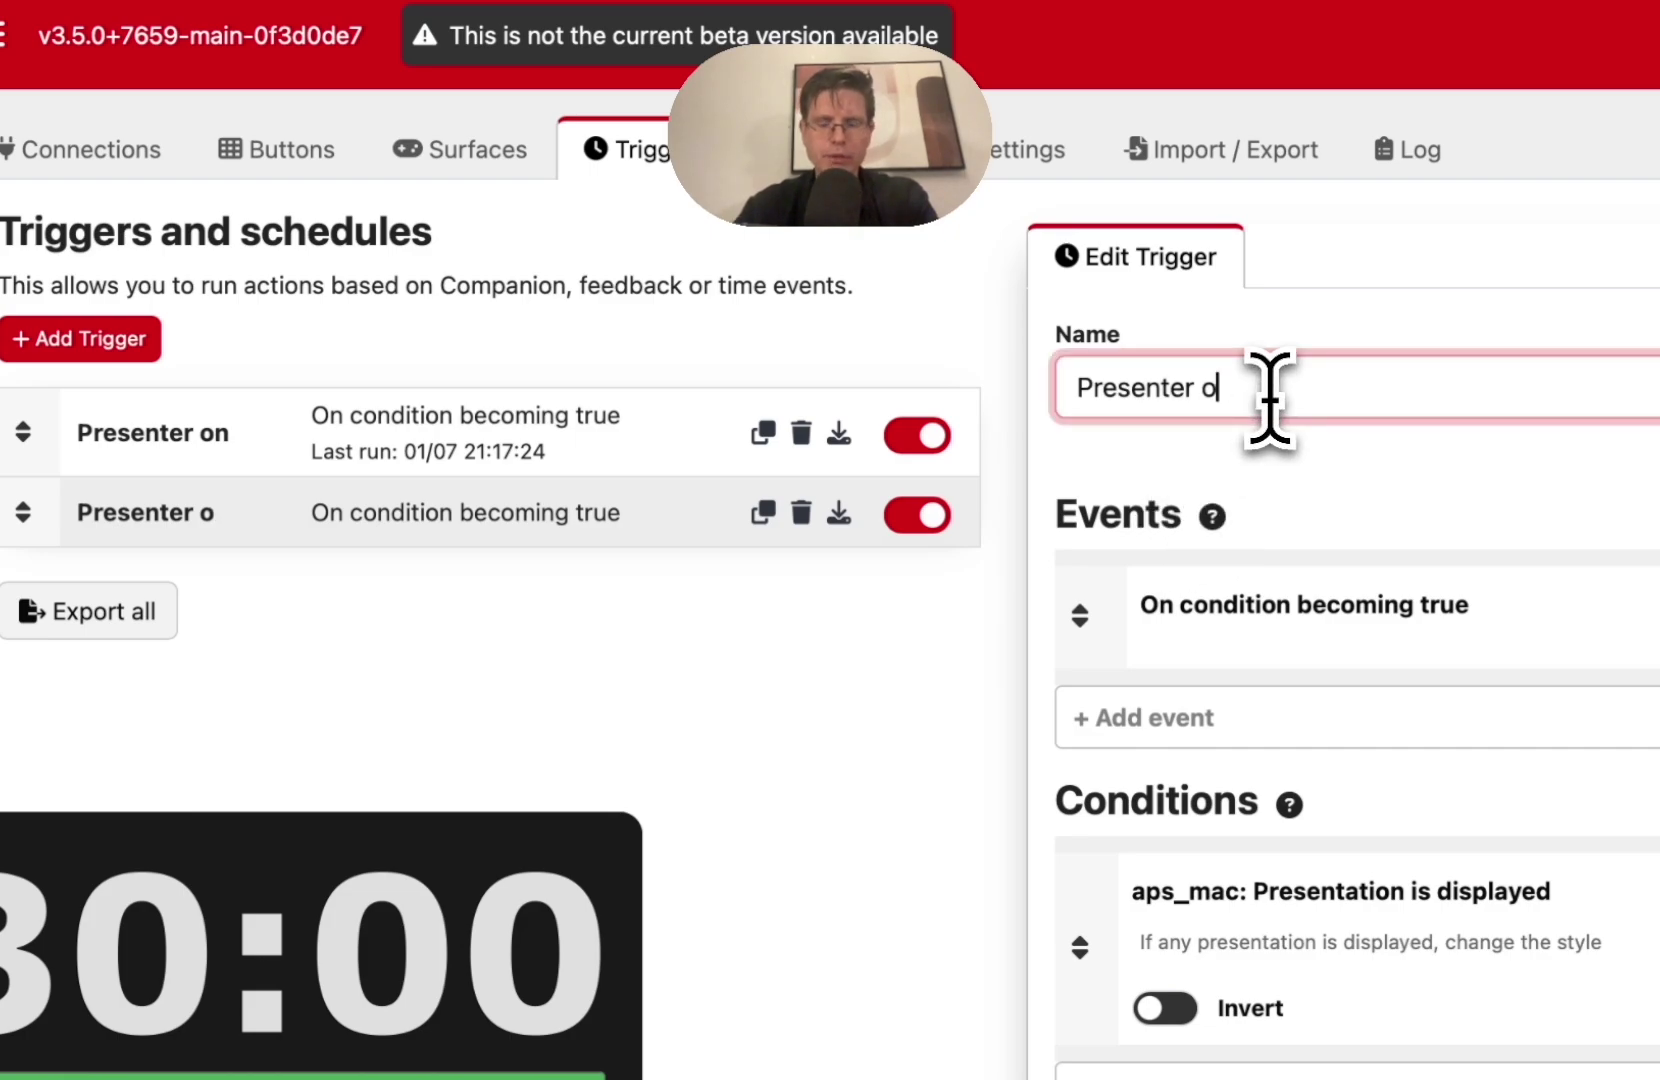
{"action": "type", "text": "ff"}
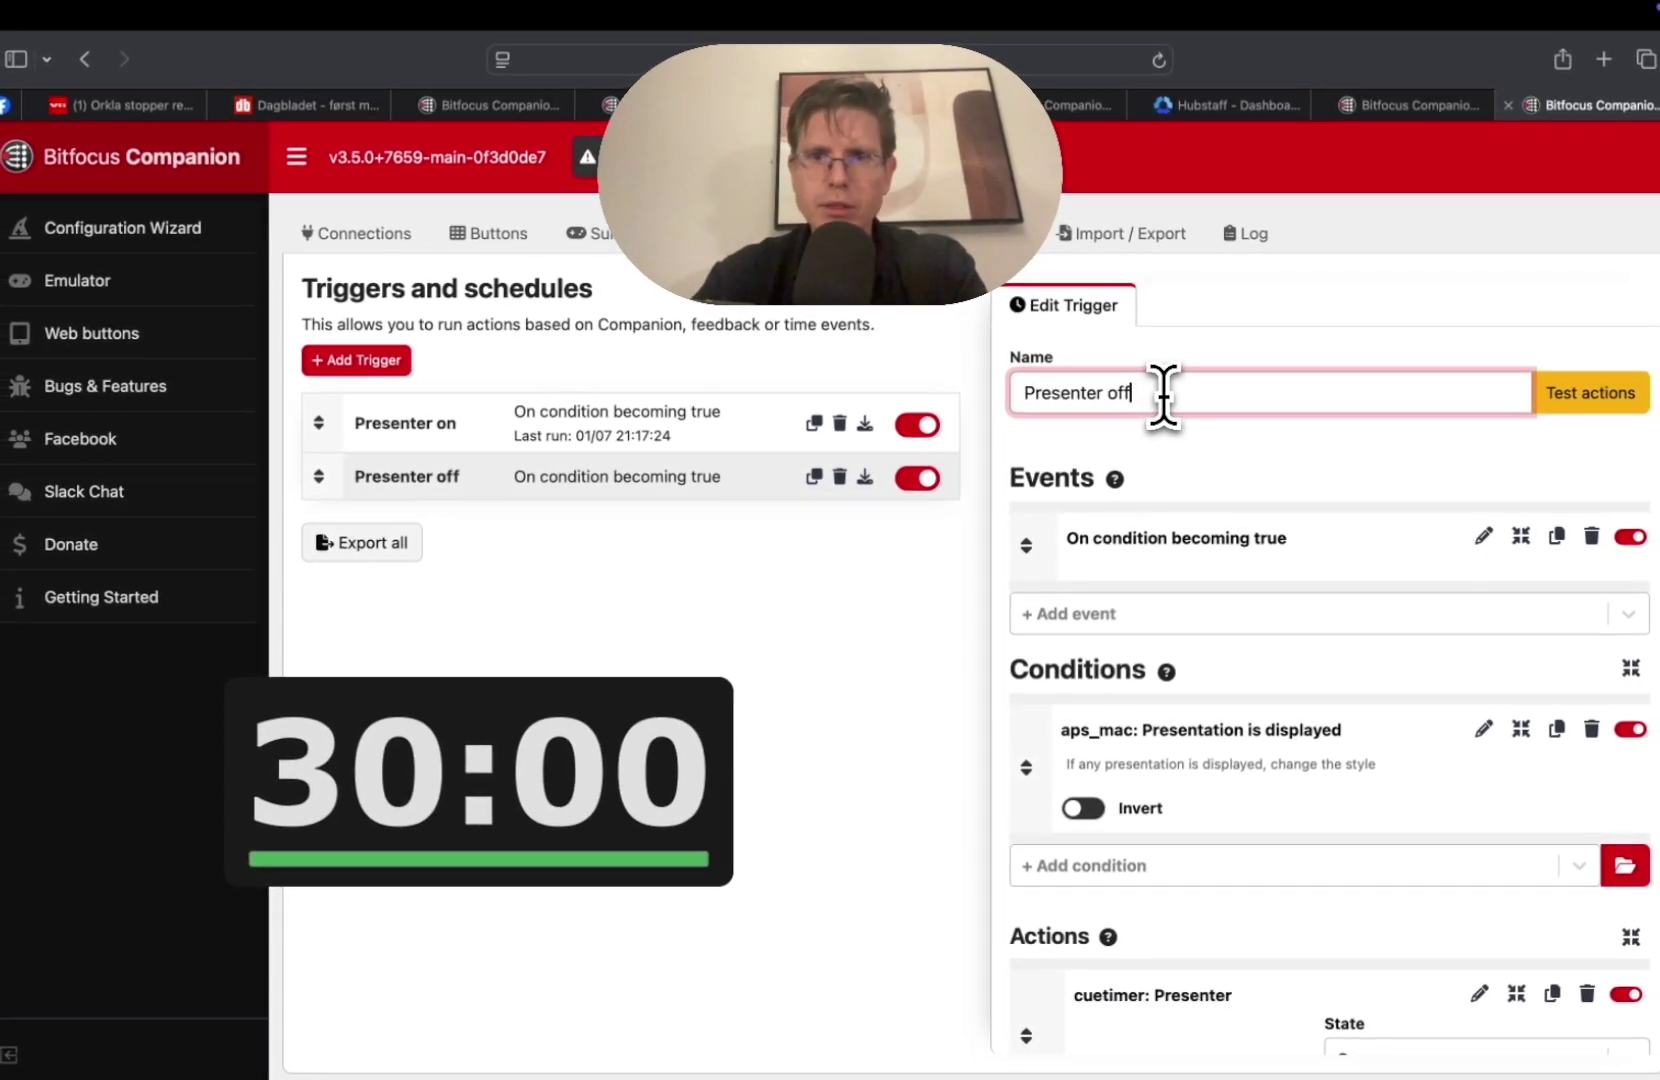
{"action": "left_click", "coordinate": [935, 605]}
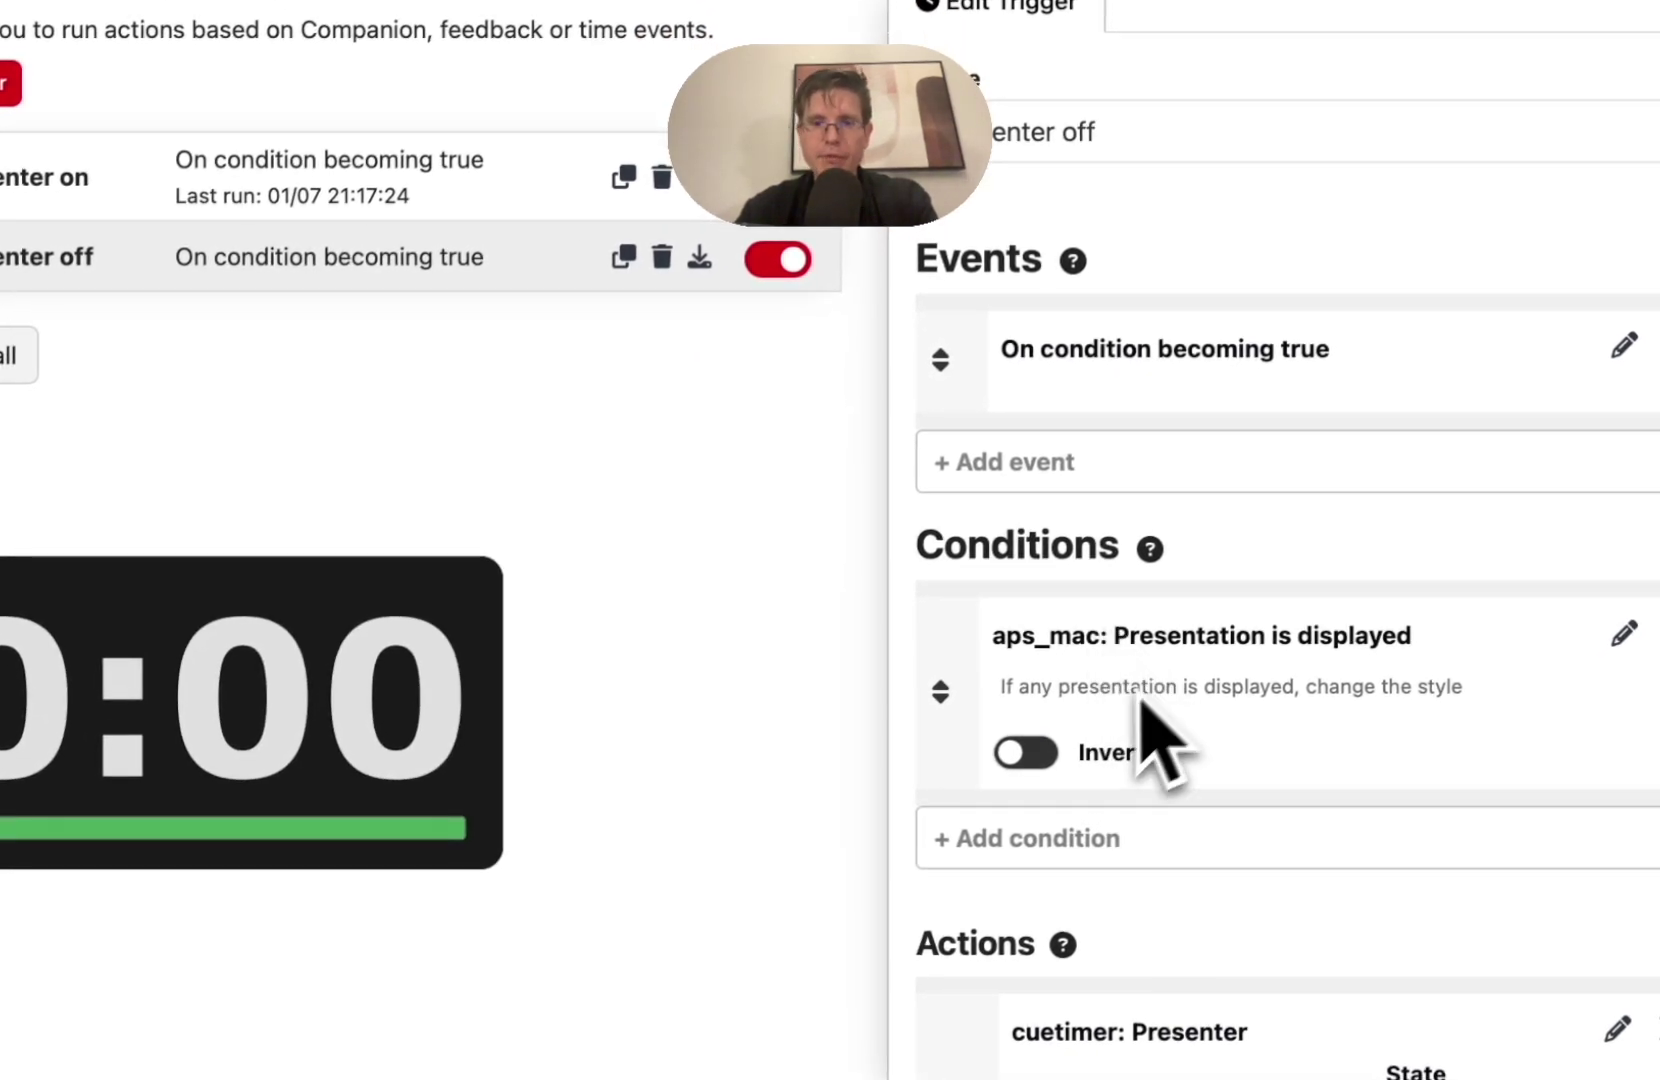
In the "Presenter off" trigger, invert the "Presentation is displayed" condition and set the cuetimer Presenter action's state to Off.
{"action": "left_click", "coordinate": [1022, 758]}
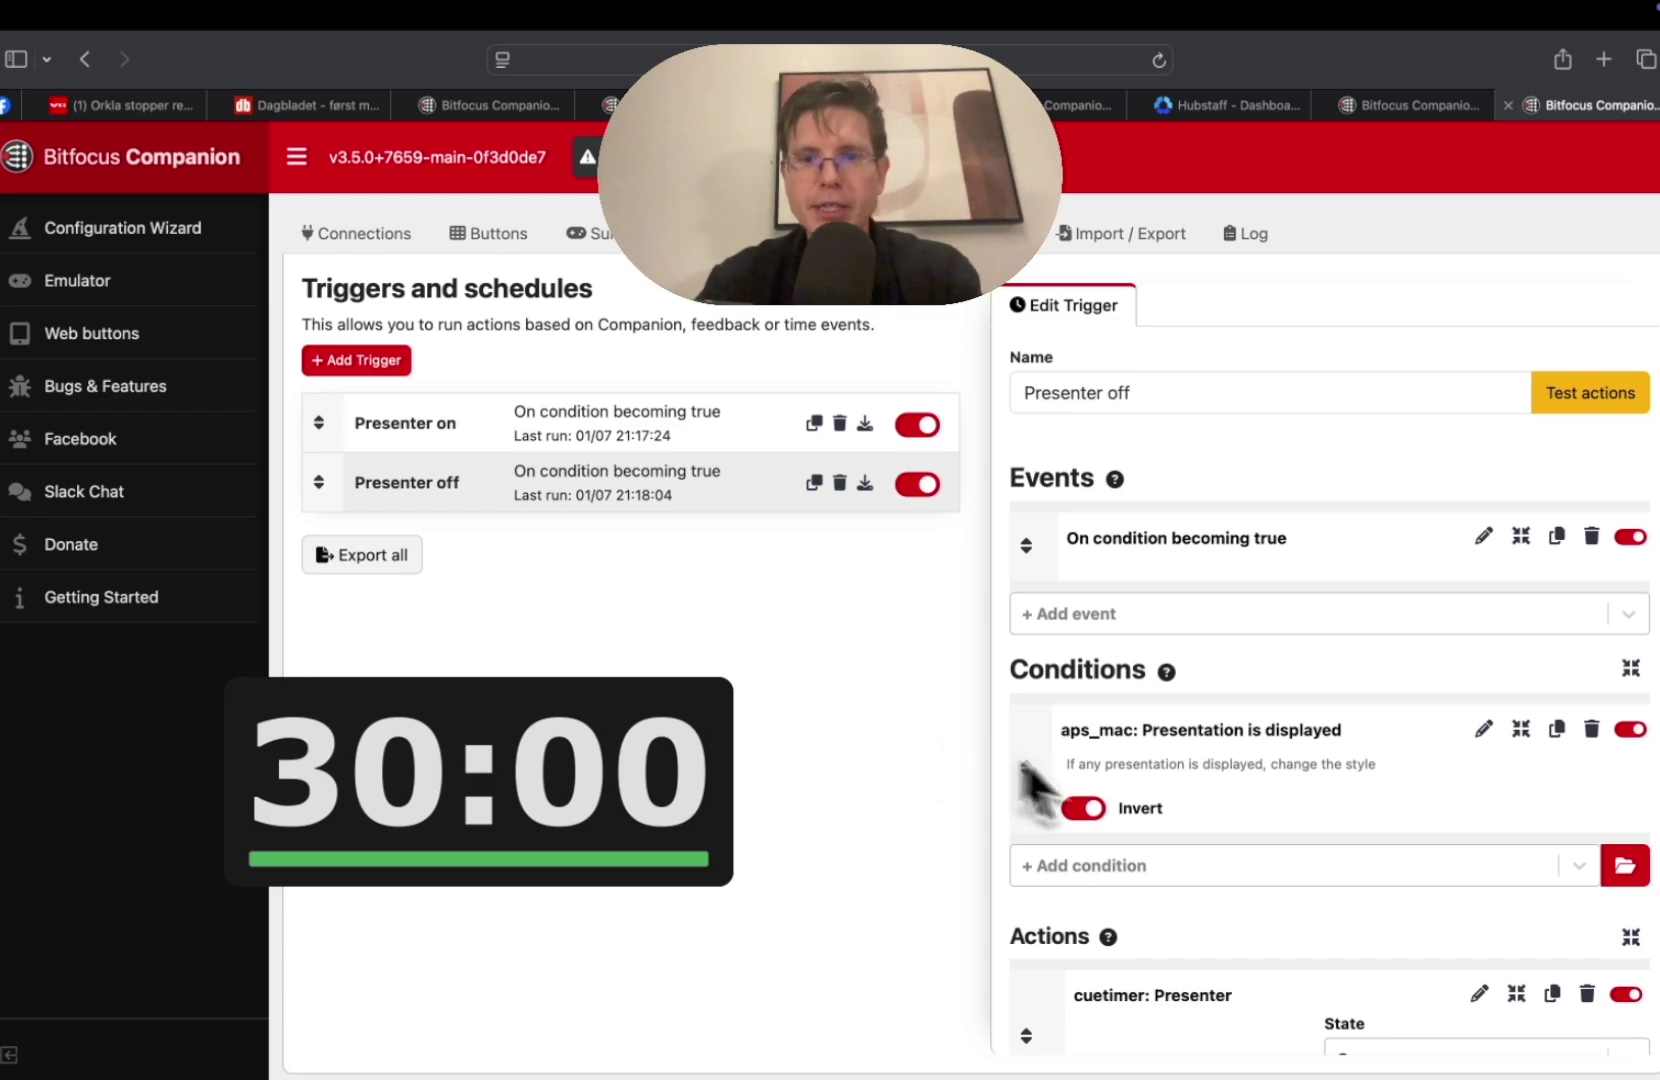
{"action": "scroll", "coordinate": [935, 800], "scroll_direction": "up", "scroll_amount": 1}
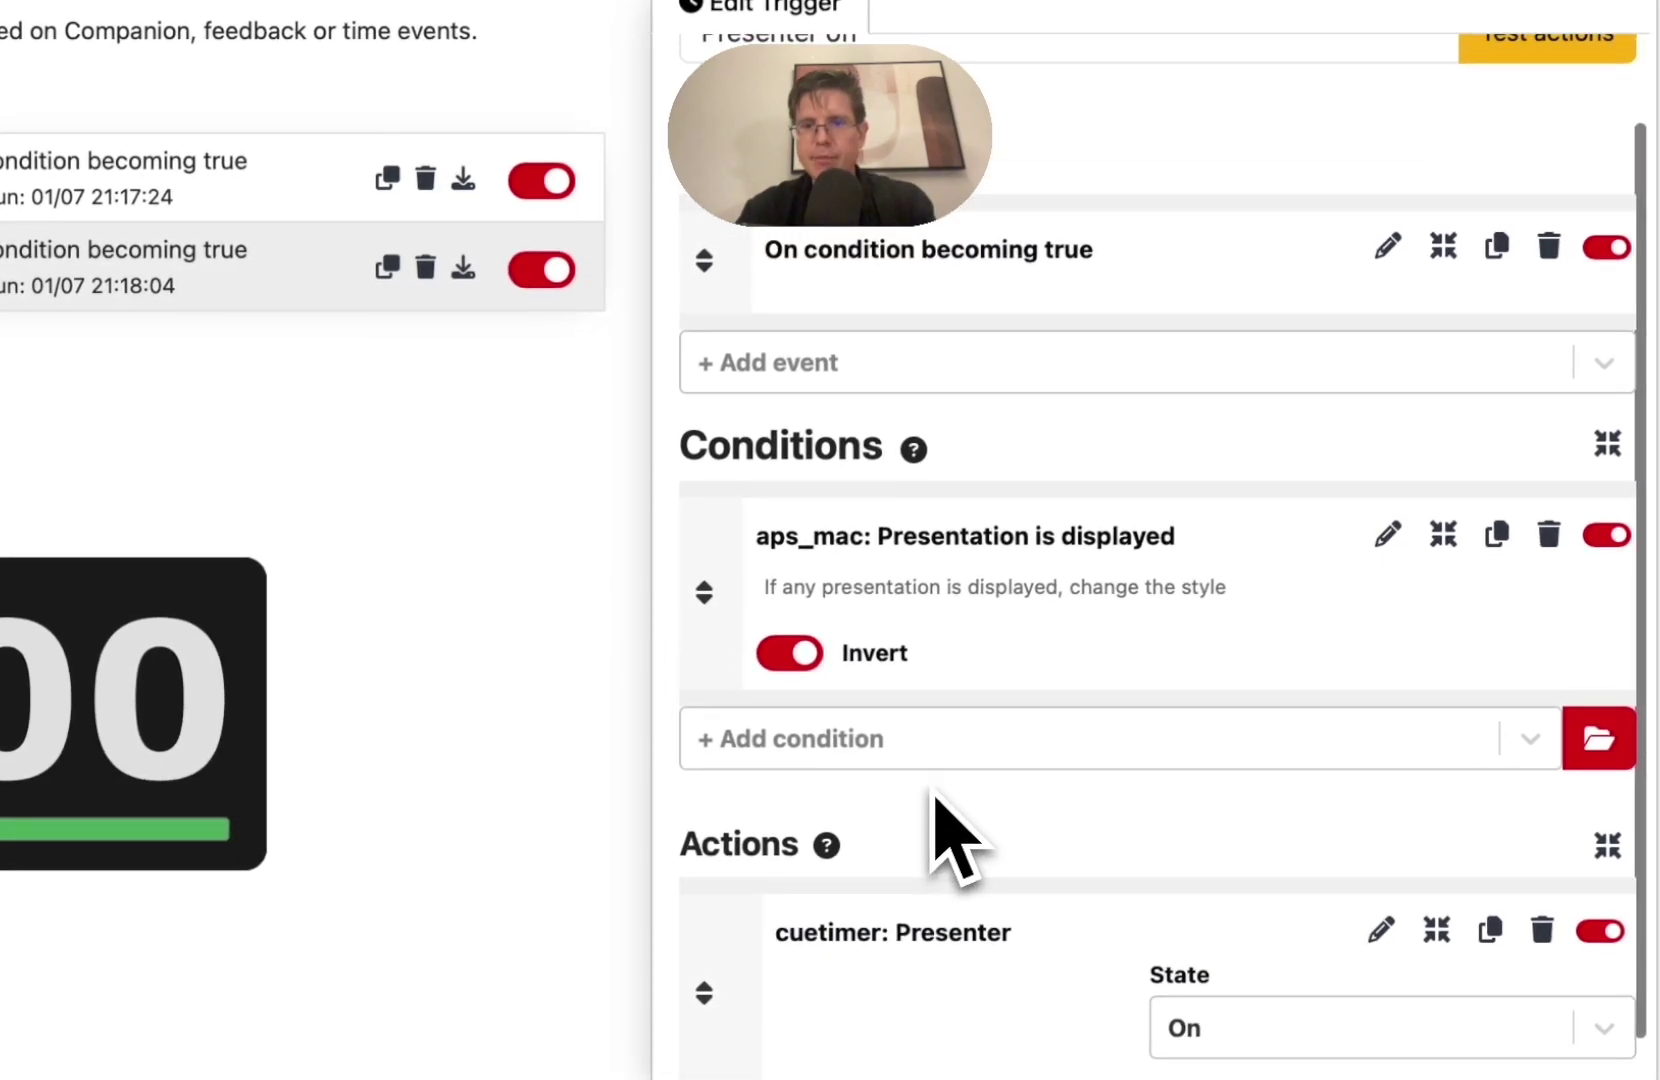
{"action": "left_click", "coordinate": [1245, 1045]}
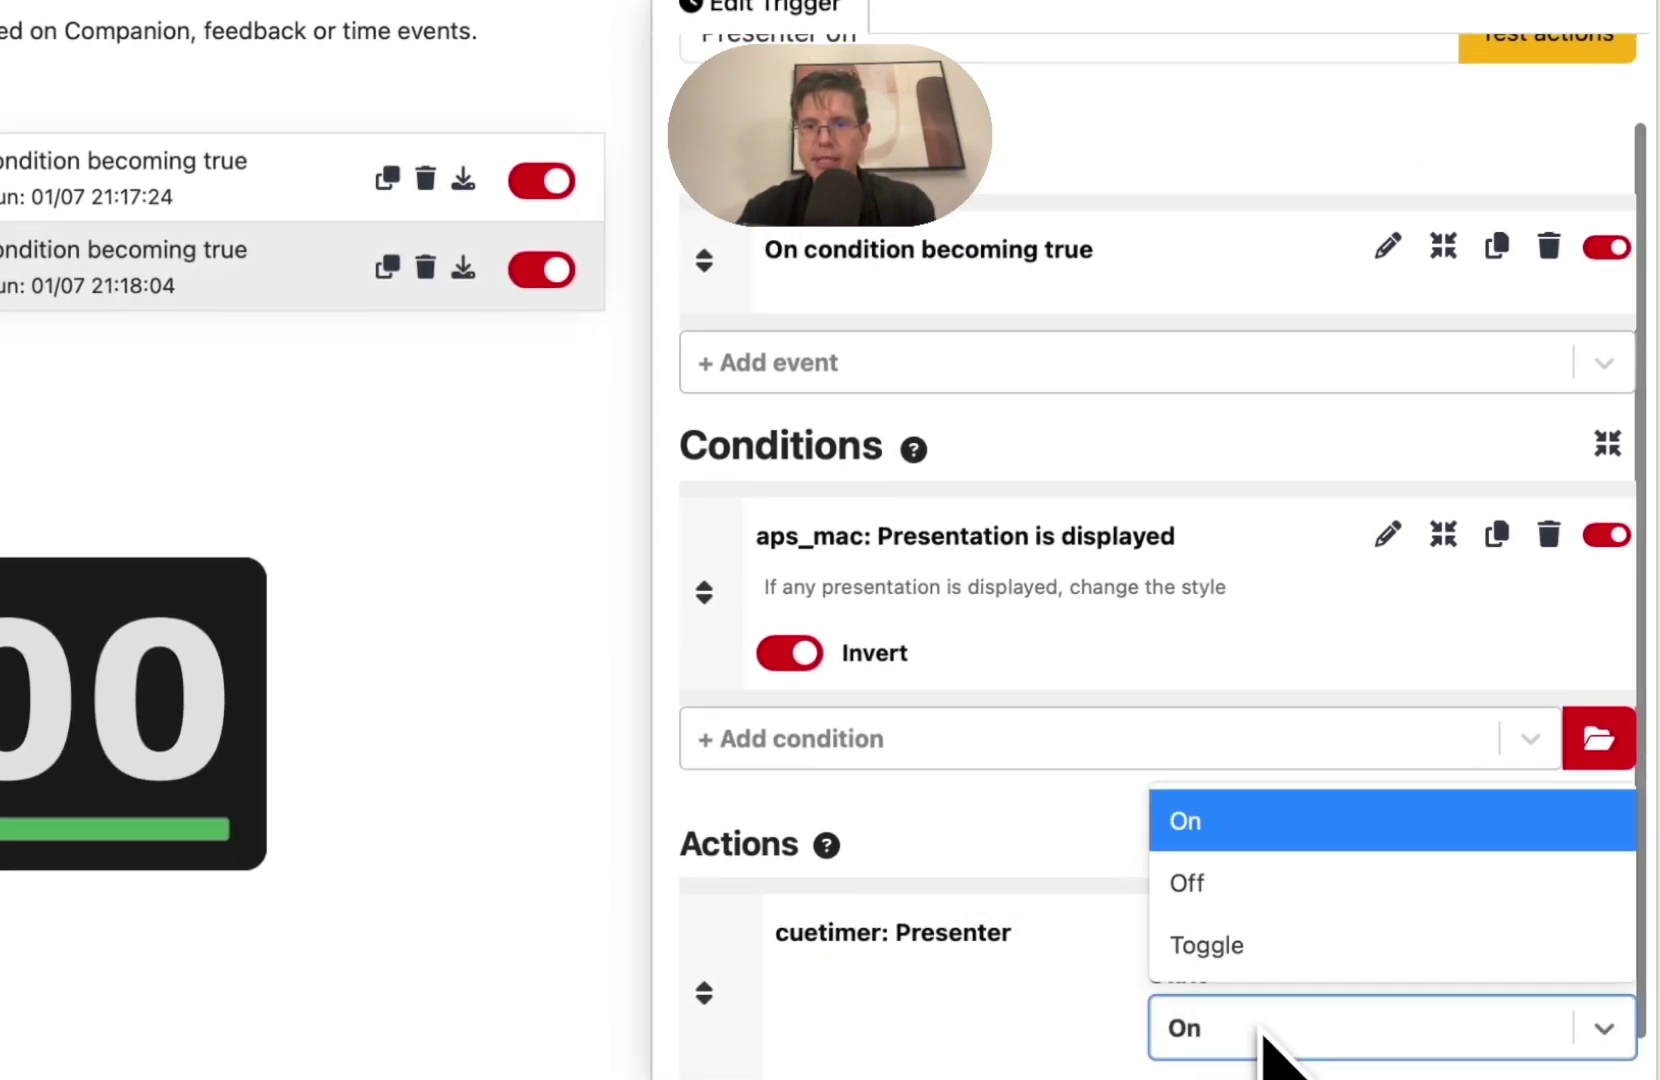
{"action": "left_click", "coordinate": [1216, 903]}
{"action": "scroll", "coordinate": [1400, 650], "scroll_direction": "up", "scroll_amount": 6}
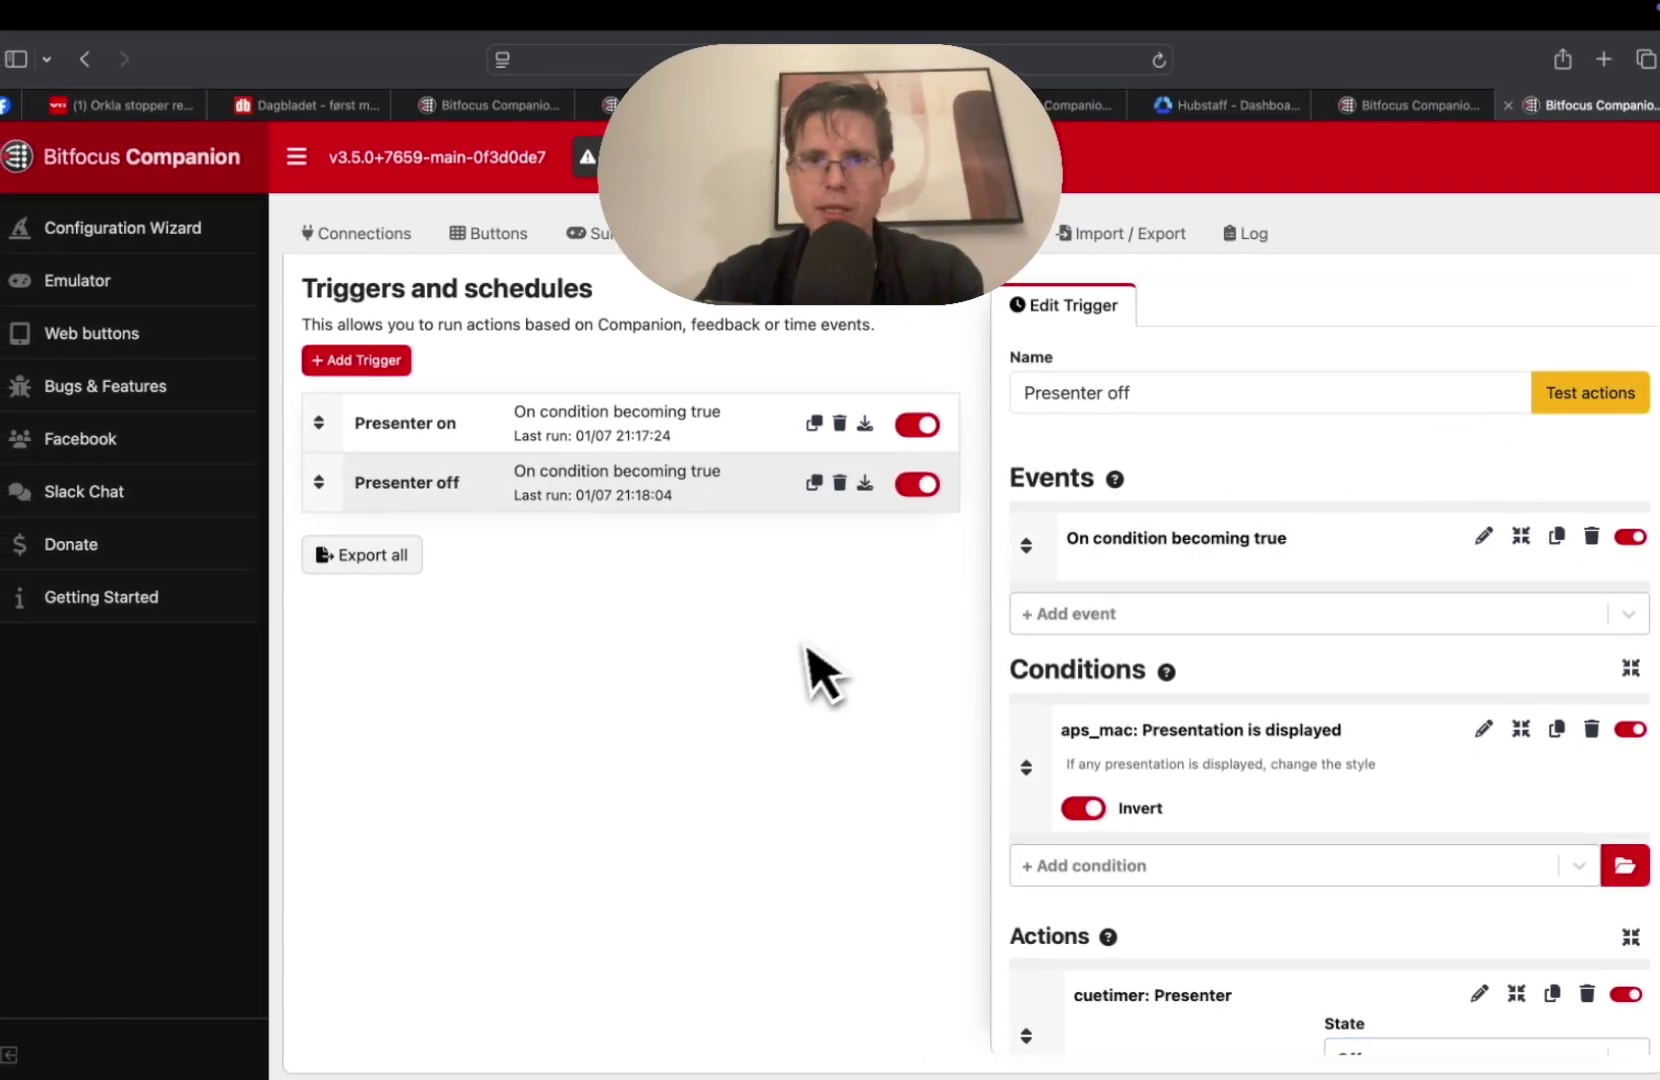
Switch to PowerPoint, start the slide show from the current slide and start the countdown in the timer overlay.
{"action": "mouse_move", "coordinate": [951, 1058]}
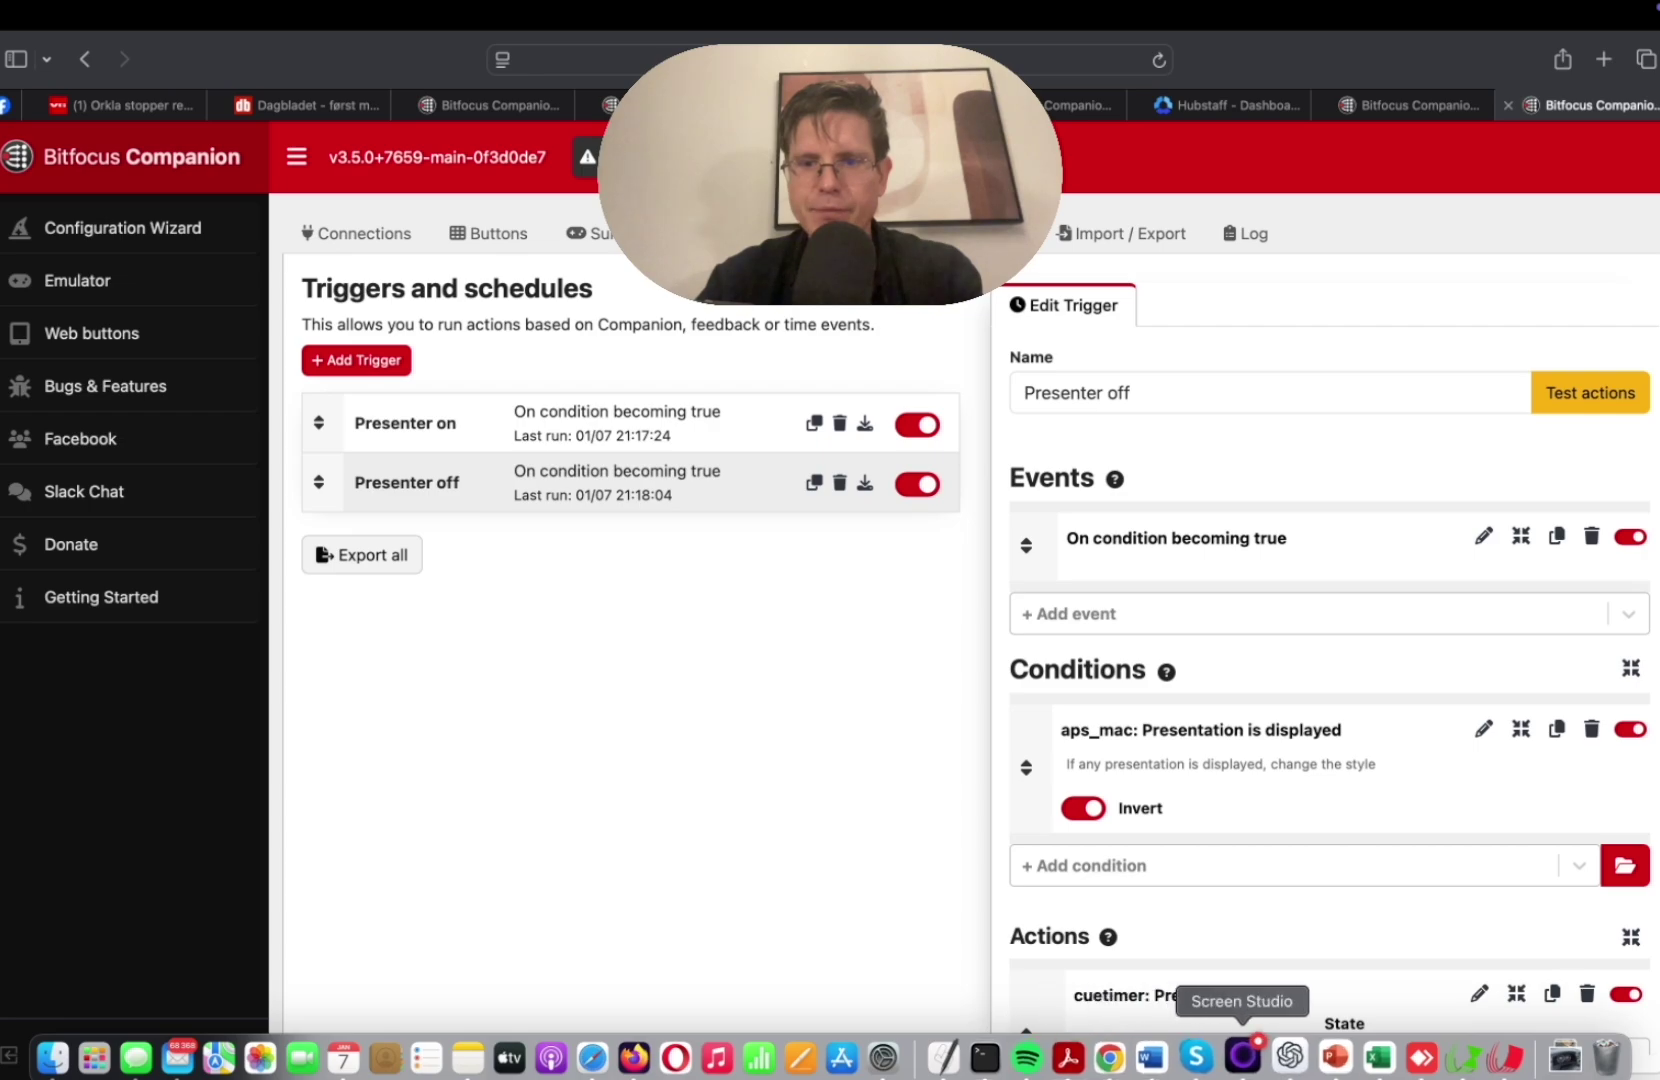
{"action": "left_click", "coordinate": [1338, 1057]}
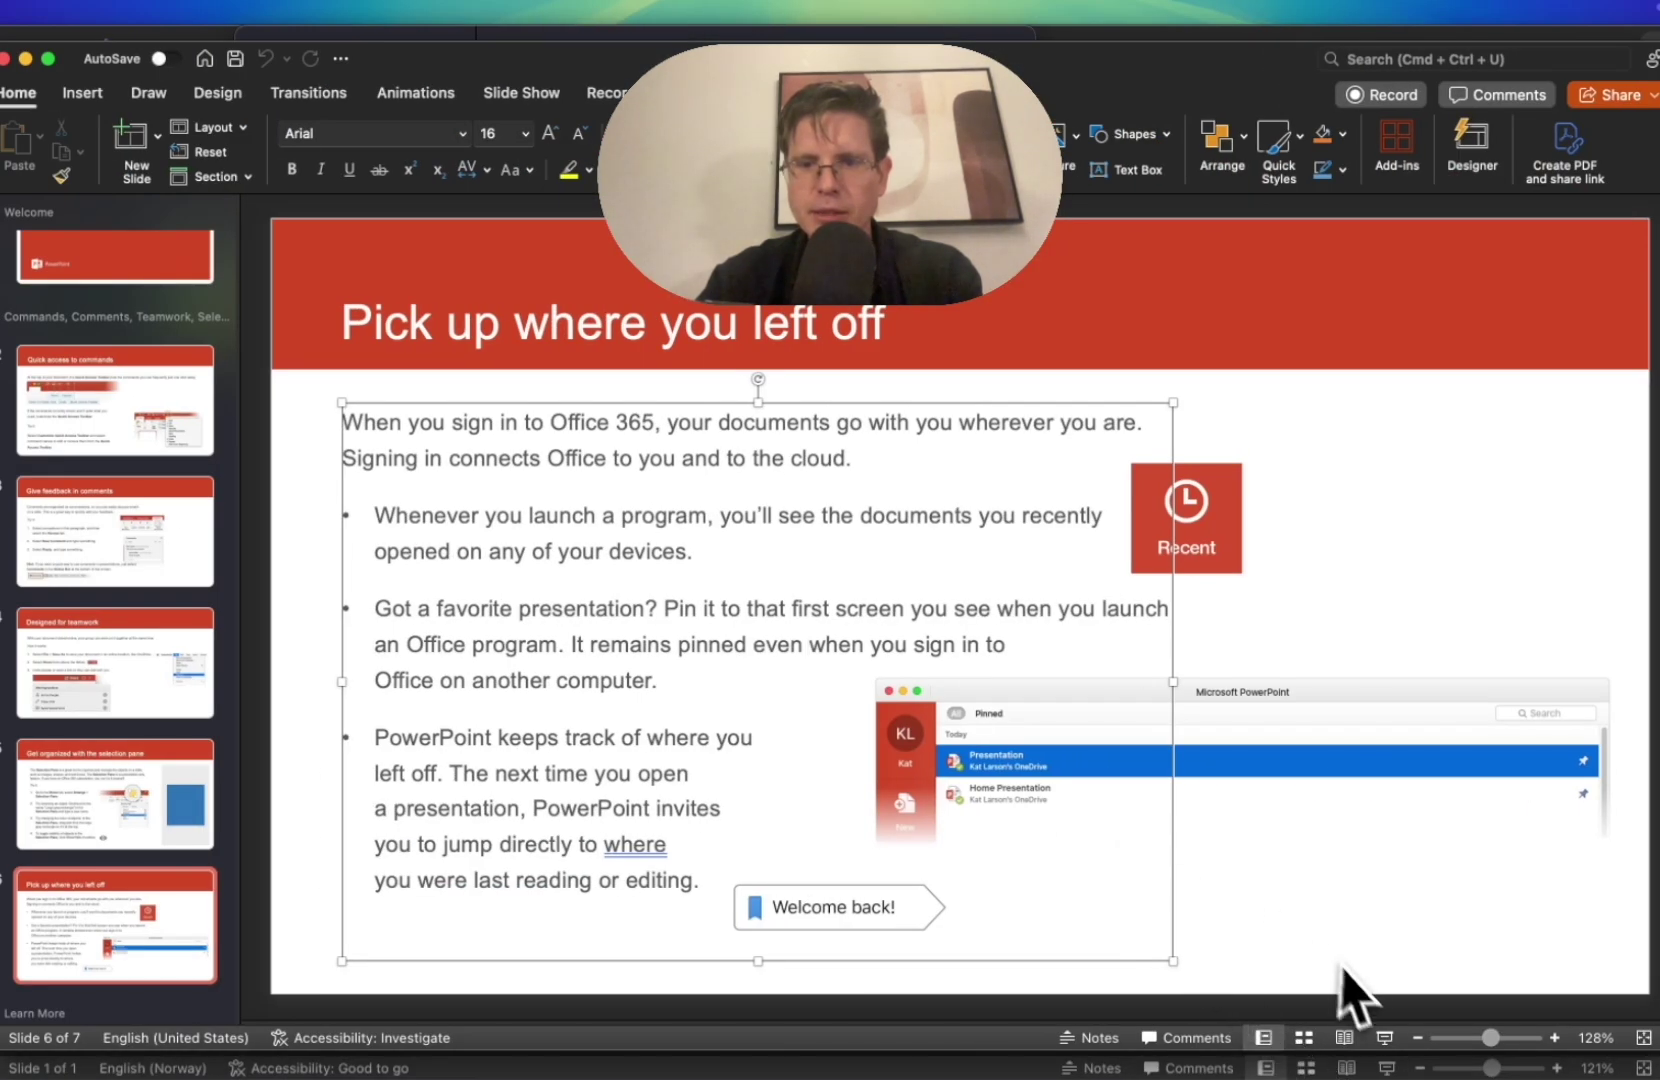
{"action": "left_click", "coordinate": [1385, 1038]}
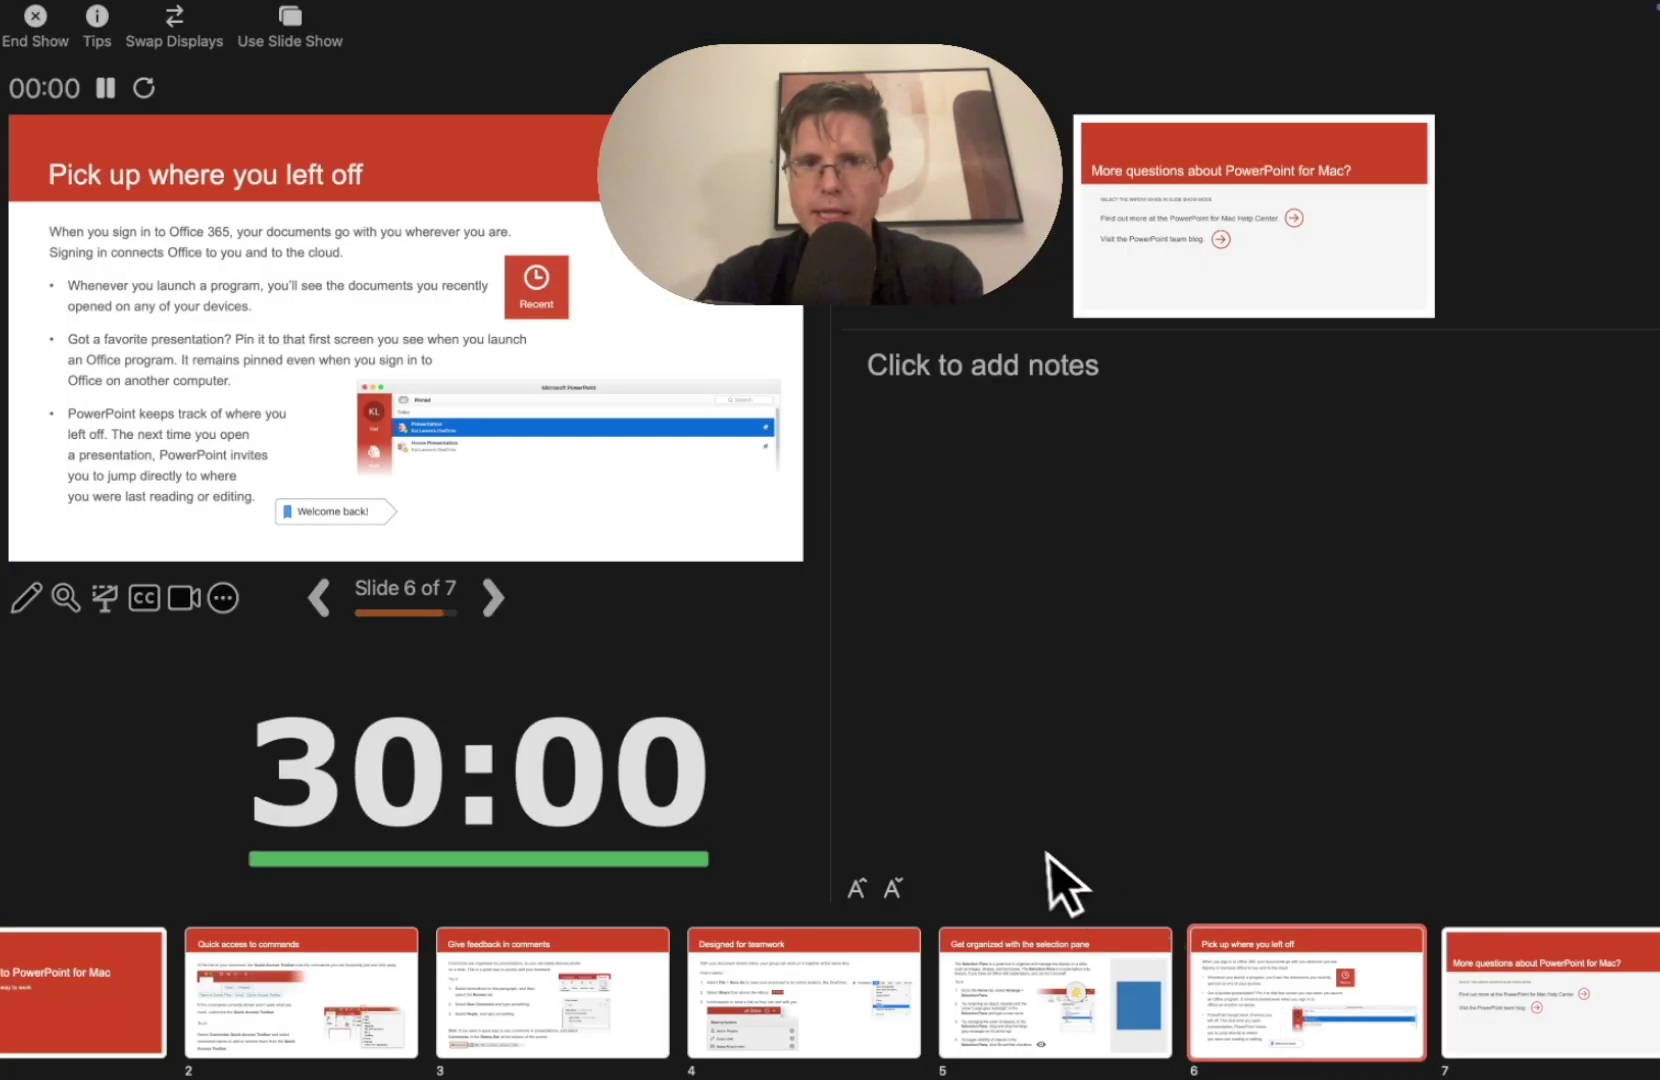
{"action": "mouse_move", "coordinate": [511, 722]}
{"action": "left_click", "coordinate": [364, 640]}
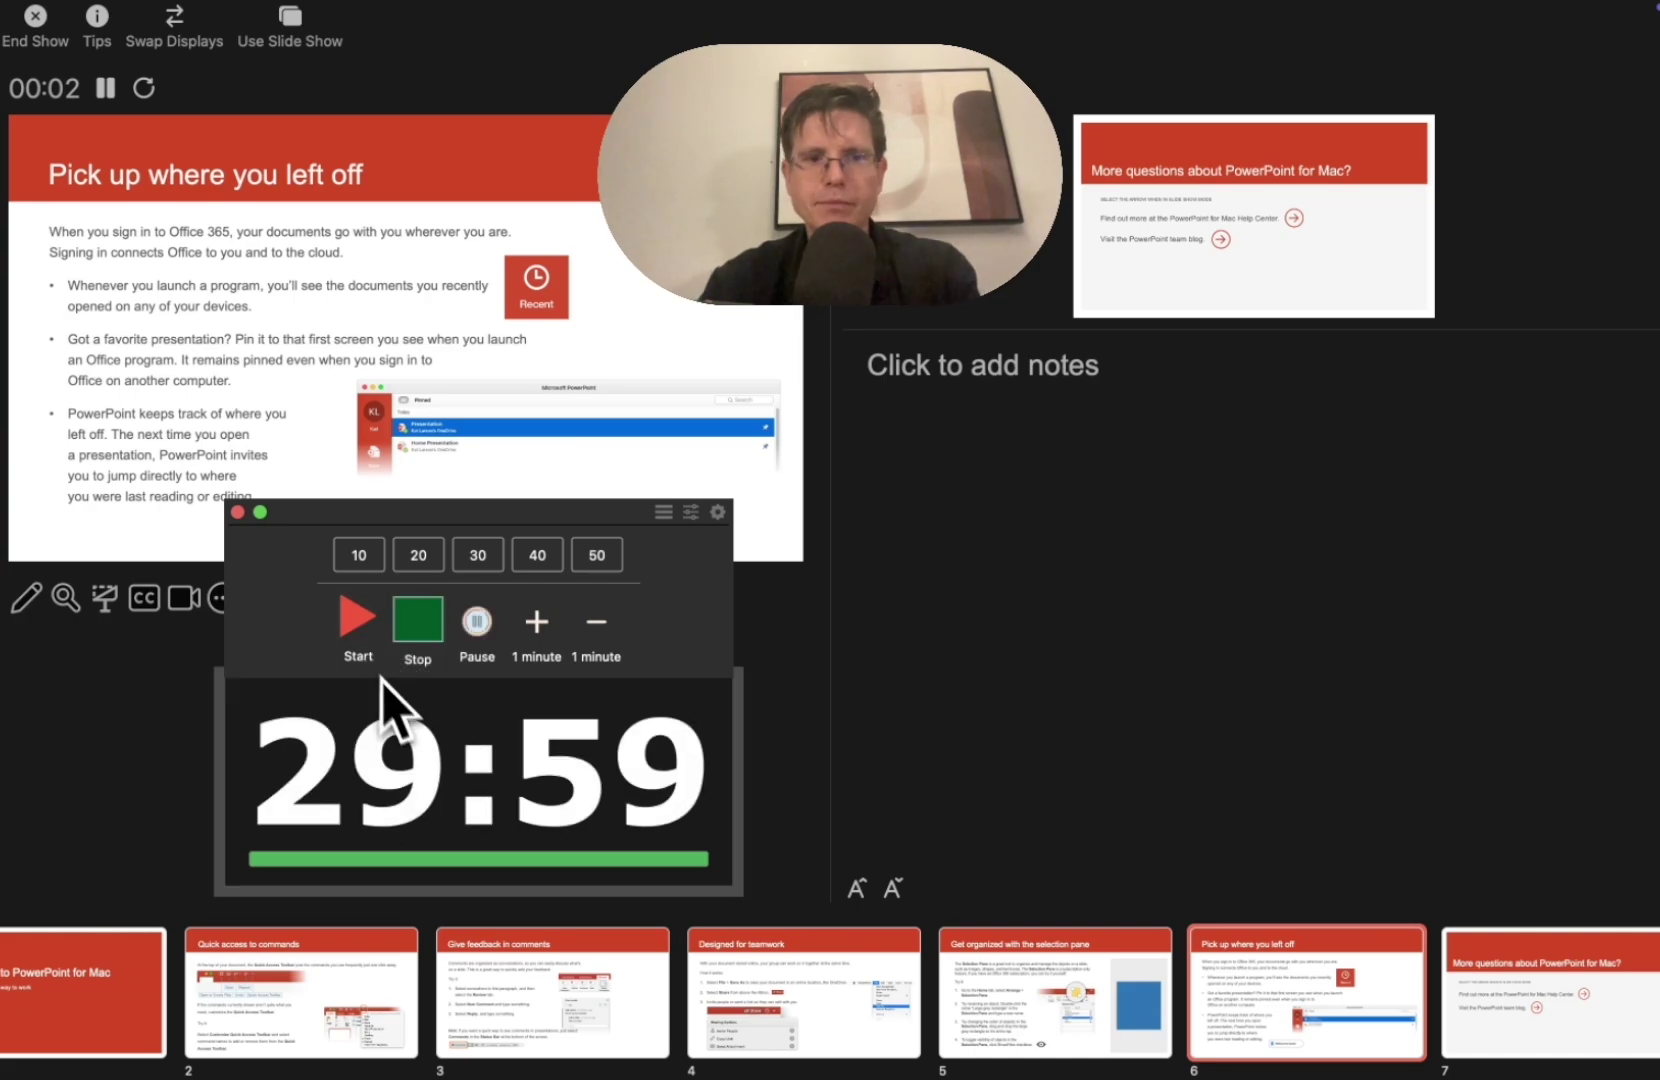
Step forward and back through the presentation's slides with the timer running and end the slide show.
{"action": "key", "text": "Right"}
{"action": "key", "text": "Right"}
{"action": "key", "text": "Left"}
{"action": "key", "text": "Left"}
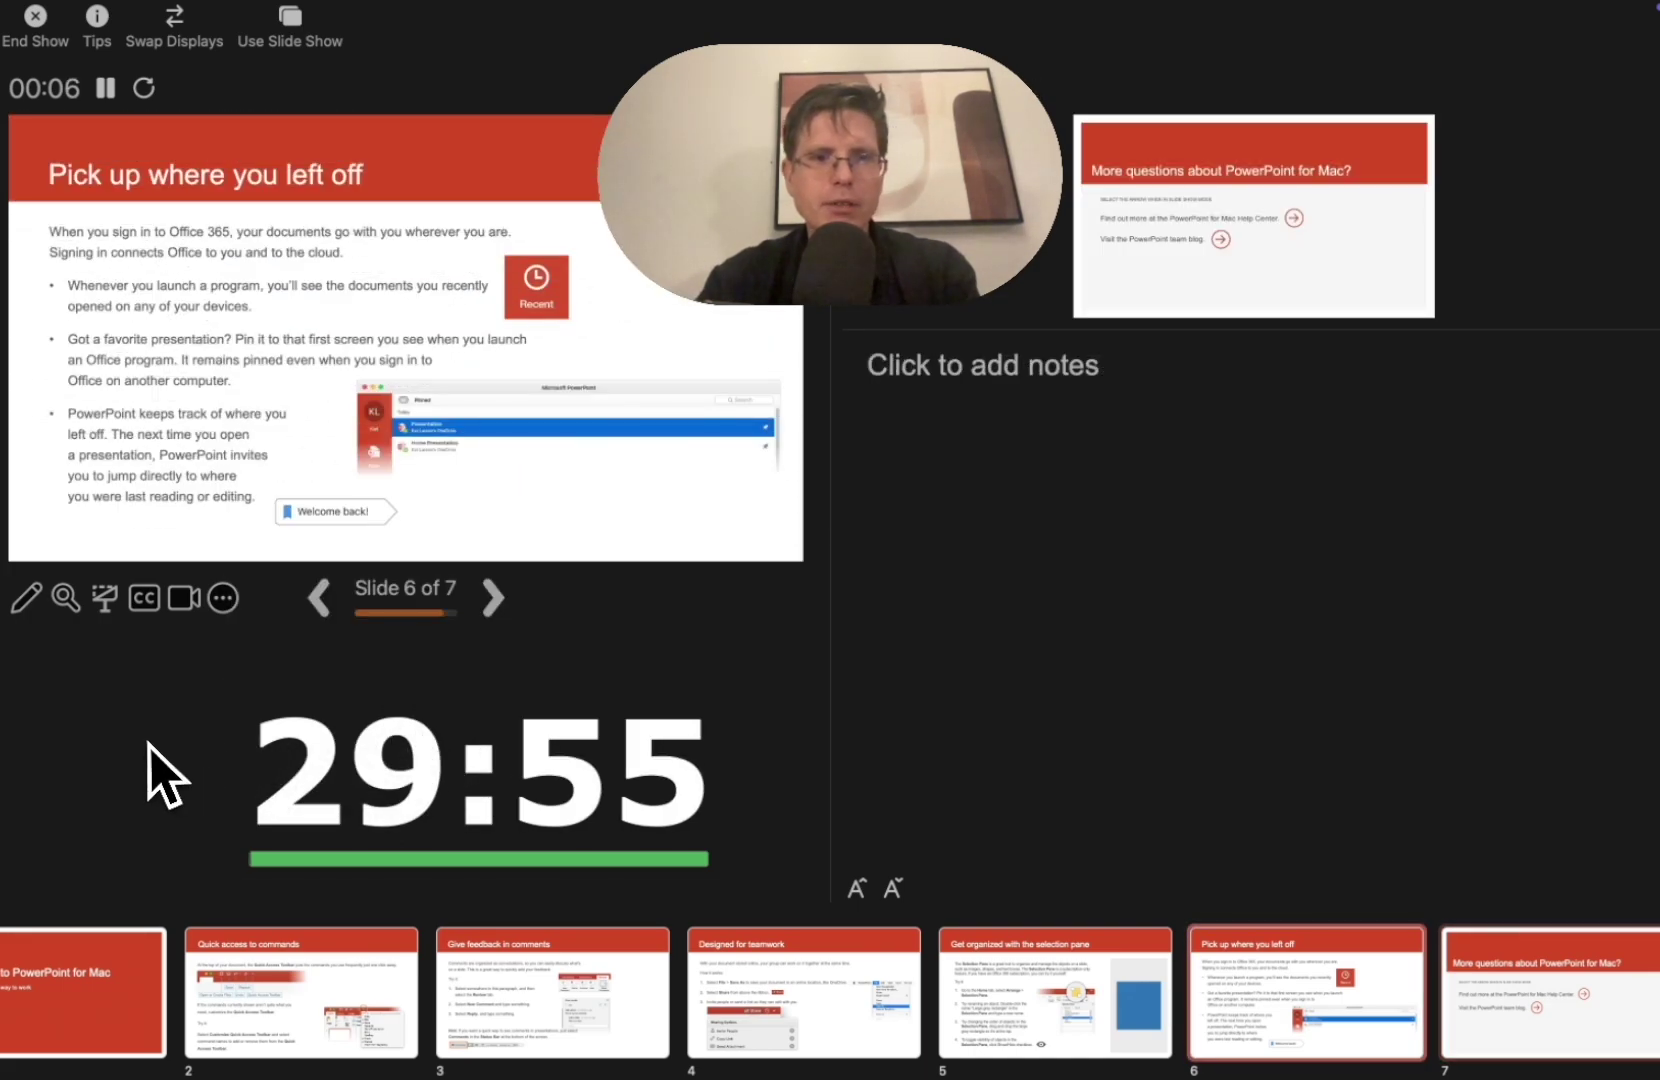
{"action": "key", "text": "Escape"}
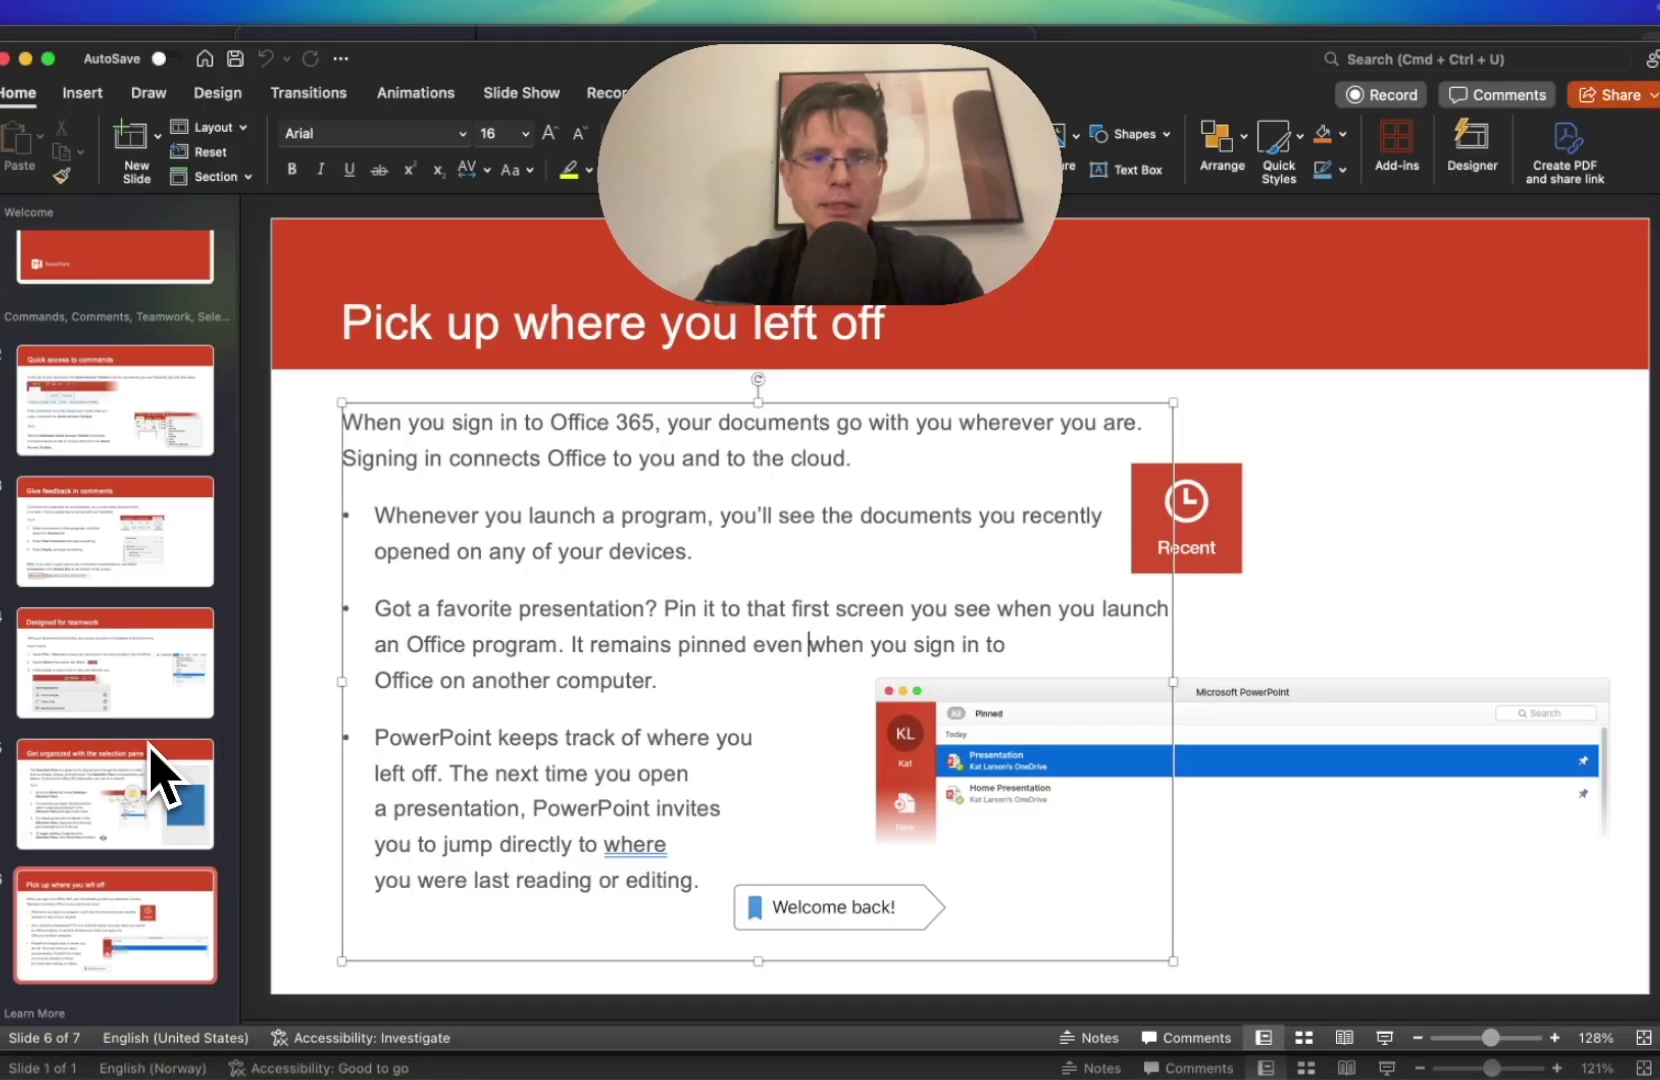
Insert the text "sdaf" directly after "The" in the last bullet of the "Pick up where you left off" slide.
{"action": "left_click", "coordinate": [492, 776]}
{"action": "type", "text": "sdaf"}
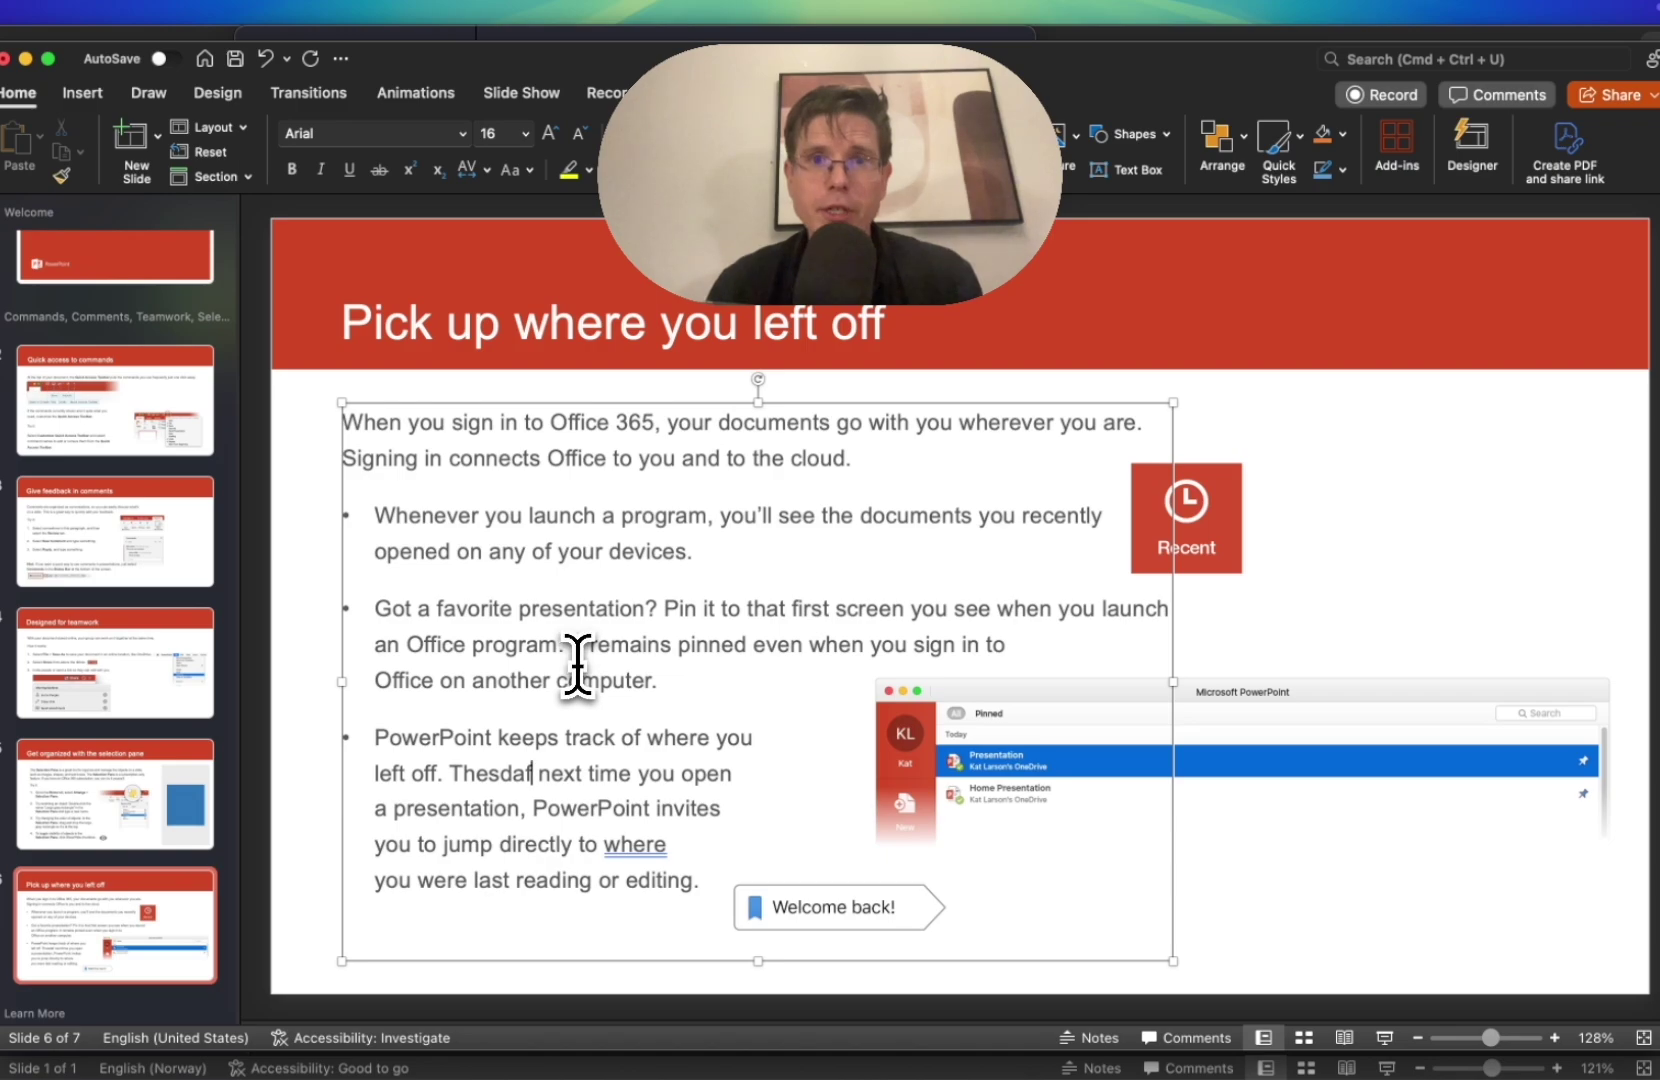